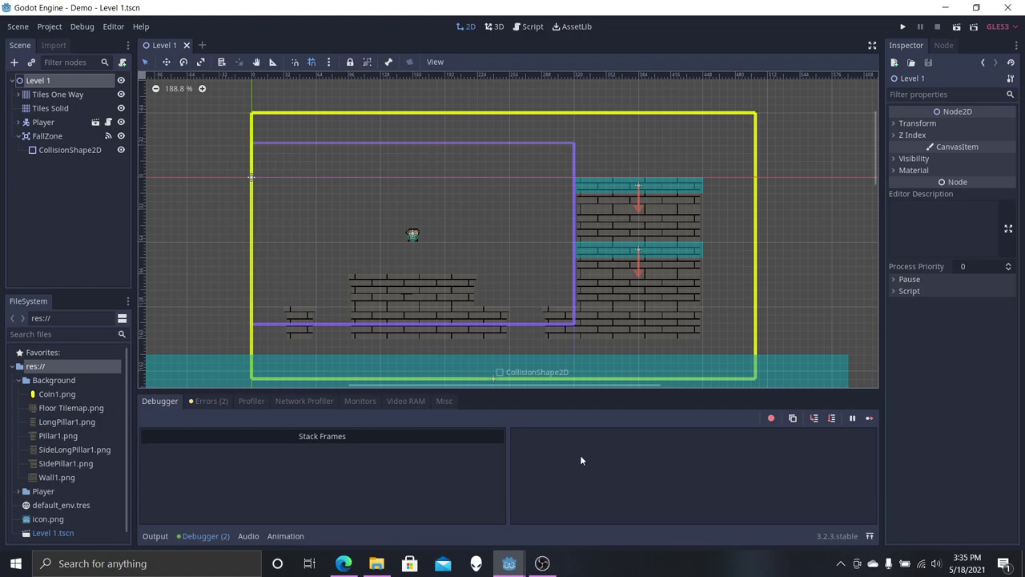
Step: Run the project and playtest the player running and jumping across the brick platforms, ending with the game closed
{"action": "key", "text": "F5"}
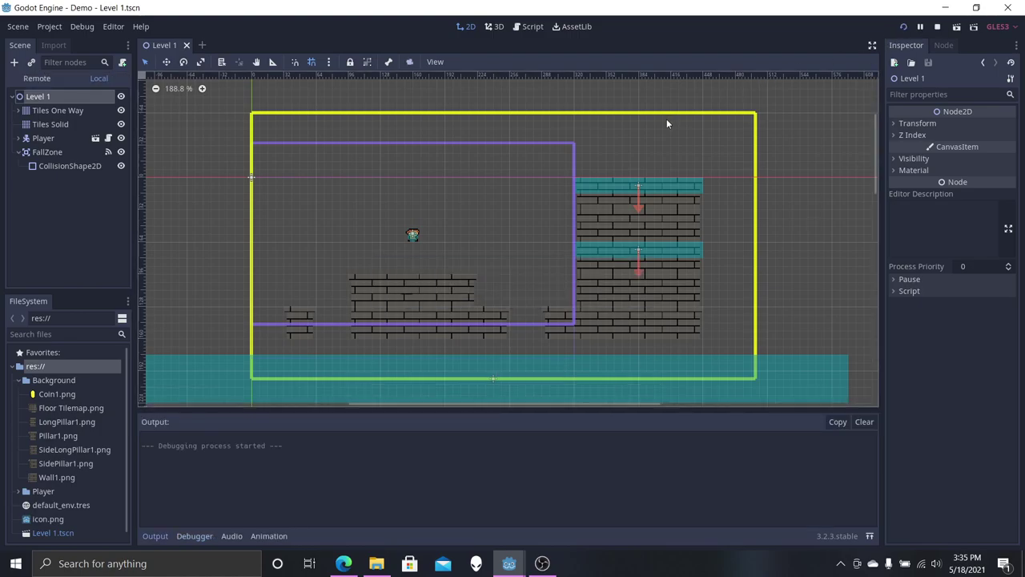
{"action": "left_click_drag", "start_coordinate": [617, 141], "coordinate": [540, 51]}
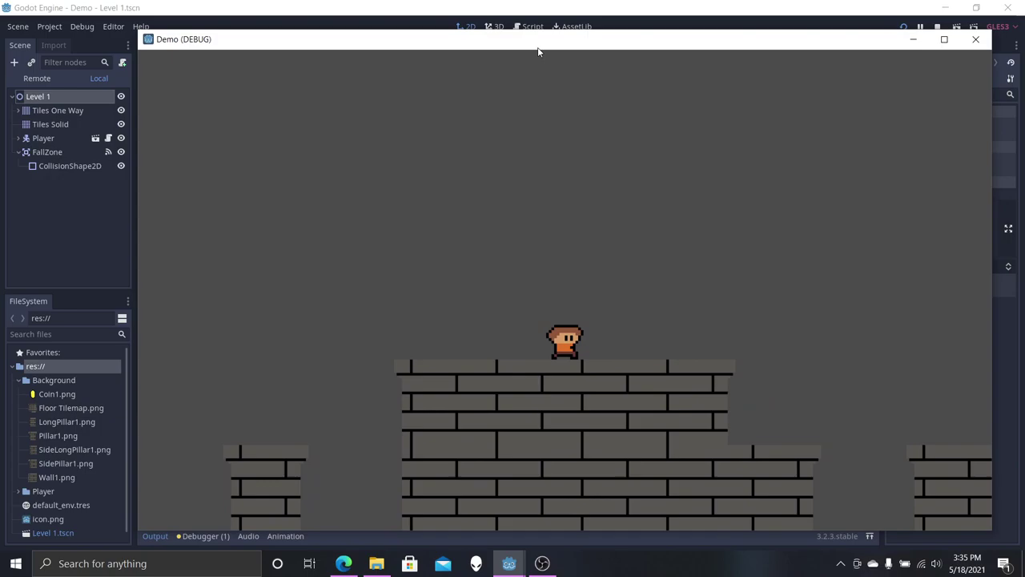
{"action": "key", "text": "Right"}
{"action": "key", "text": "space"}
{"action": "key", "text": "Left"}
{"action": "key", "text": "Left"}
{"action": "key", "text": "Right"}
{"action": "key", "text": "Left"}
{"action": "key", "text": "Right"}
{"action": "key", "text": "Left"}
{"action": "key", "text": "Right"}
{"action": "key", "text": "Left"}
{"action": "key", "text": "Right"}
{"action": "key", "text": "Left"}
{"action": "key", "text": "Right"}
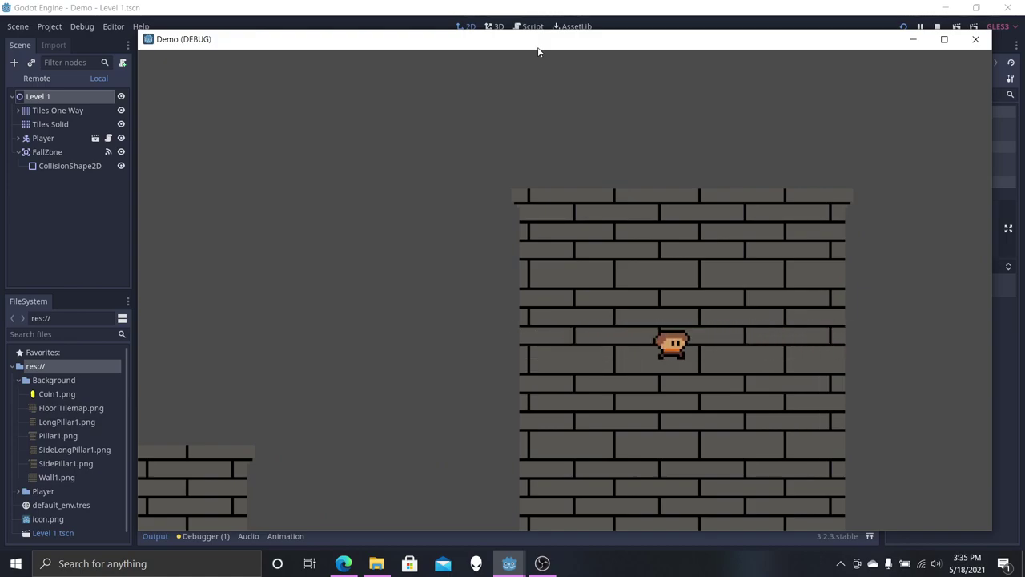
{"action": "key", "text": "Up"}
{"action": "key", "text": "Right"}
{"action": "key", "text": "Left"}
{"action": "key", "text": "Right"}
{"action": "key", "text": "Left"}
{"action": "key", "text": "Up"}
{"action": "key", "text": "Left"}
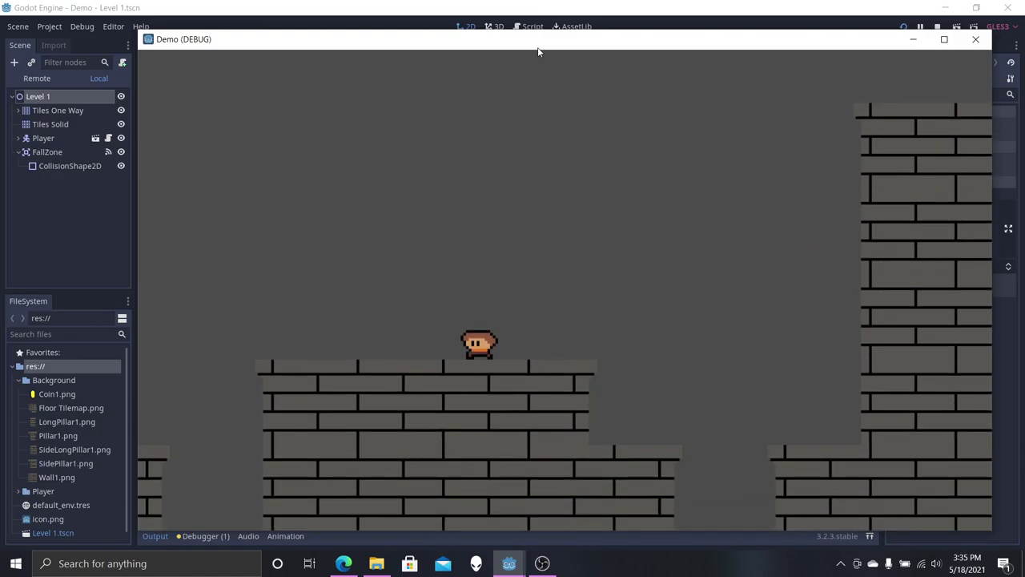
{"action": "left_click", "coordinate": [976, 38]}
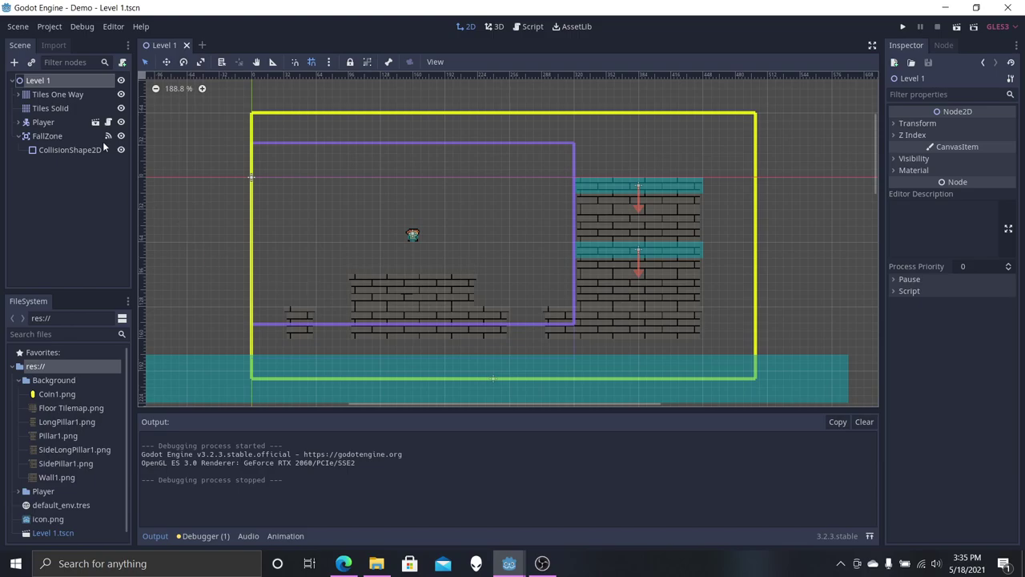
Step: Open the Tiles Solid tilemap's tile set for editing and enlarge its editor area
{"action": "left_click", "coordinate": [61, 109]}
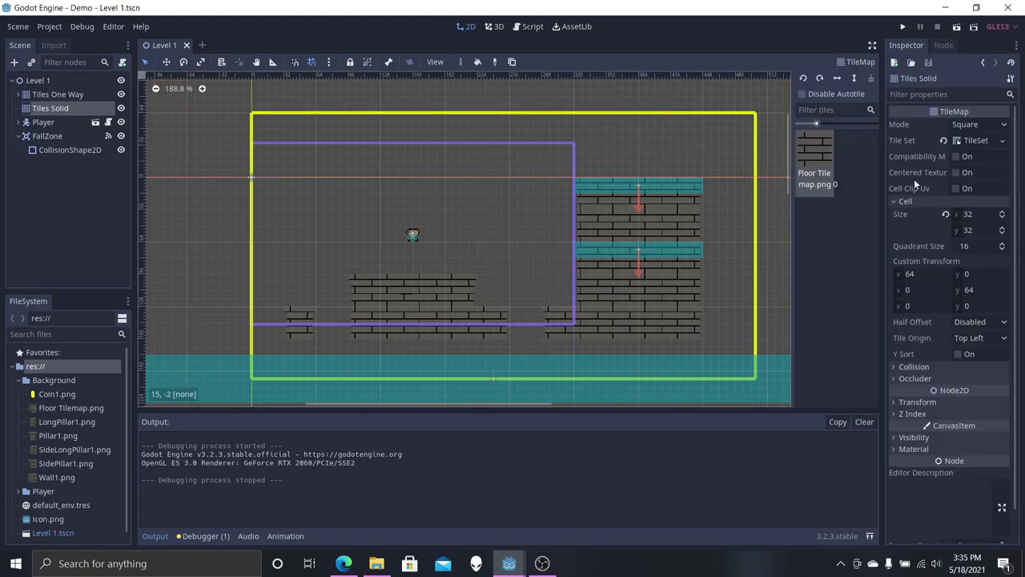
{"action": "left_click", "coordinate": [980, 142]}
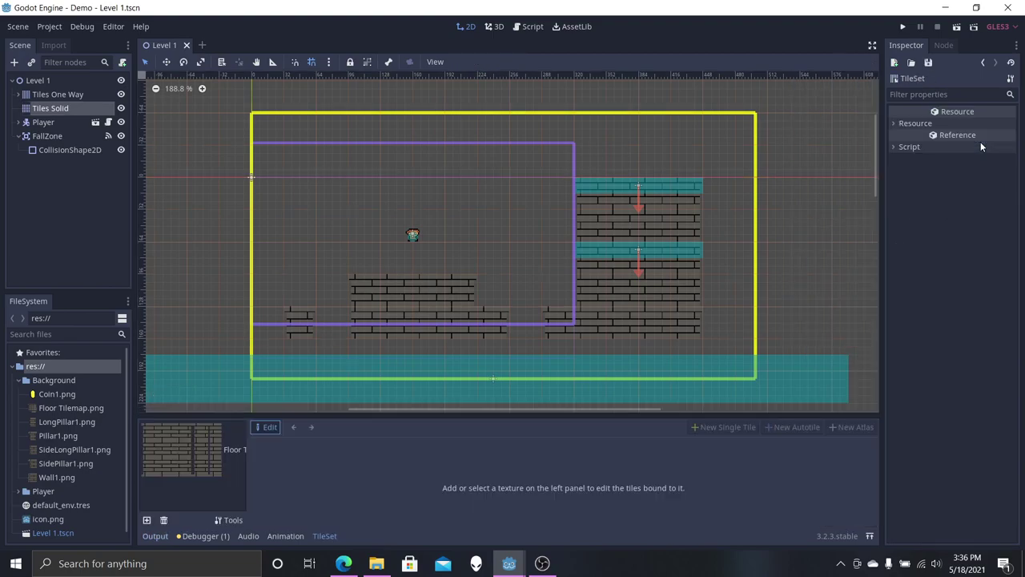
{"action": "left_click_drag", "start_coordinate": [492, 414], "coordinate": [521, 161]}
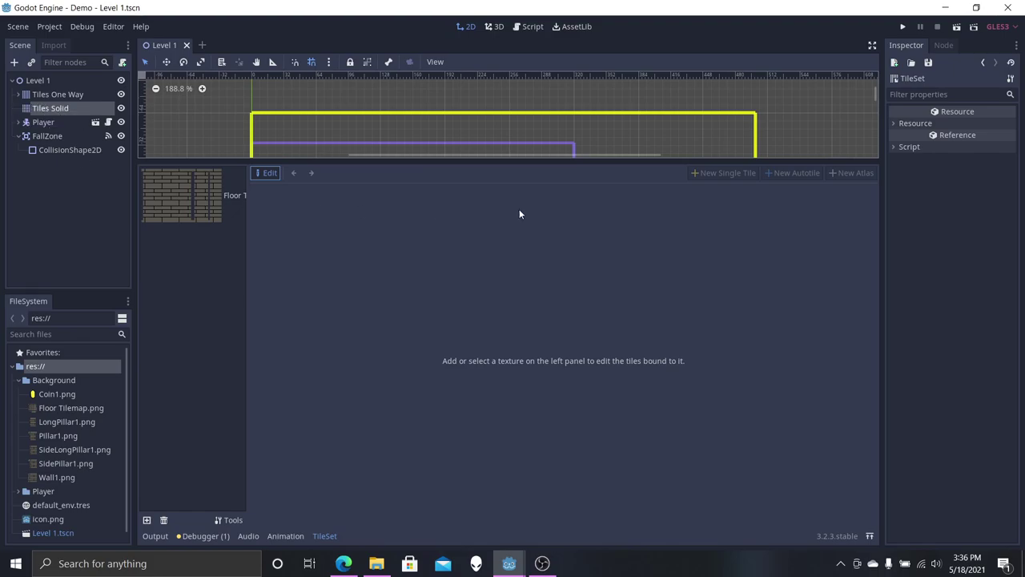
{"action": "left_click", "coordinate": [53, 111]}
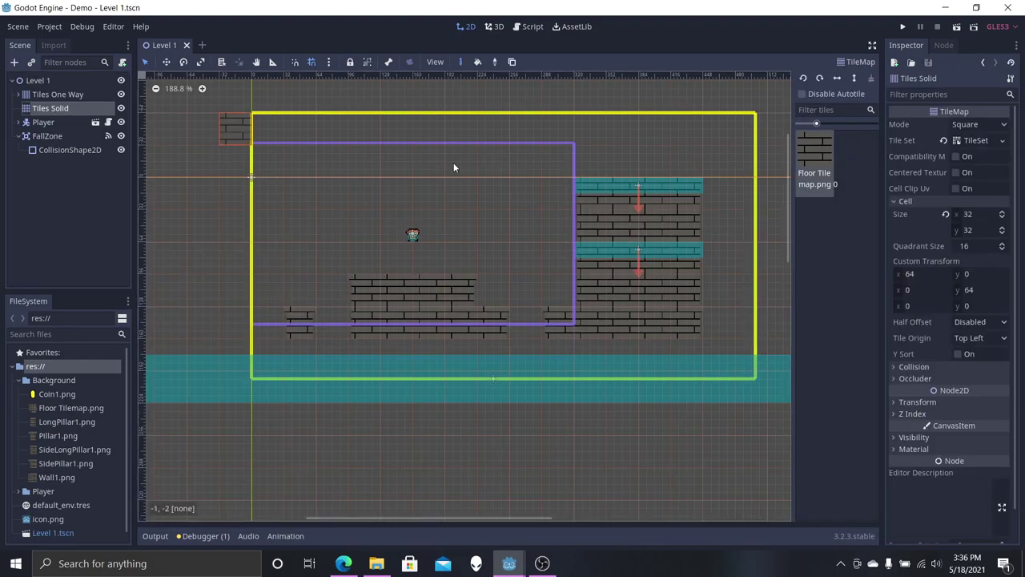
{"action": "left_click", "coordinate": [975, 142]}
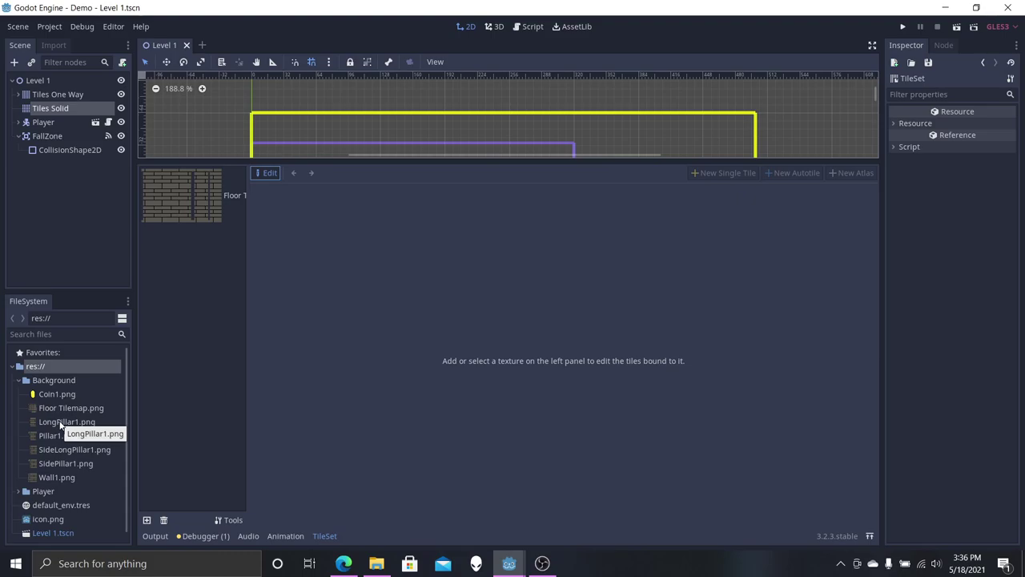
Step: Add the LongPillar1.png, Pillar1.png, SideLongPillar1.png, SidePillar1.png and Wall1.png textures to the tile set
{"action": "left_click_drag", "start_coordinate": [60, 424], "coordinate": [184, 256]}
{"action": "left_click_drag", "start_coordinate": [63, 433], "coordinate": [180, 256]}
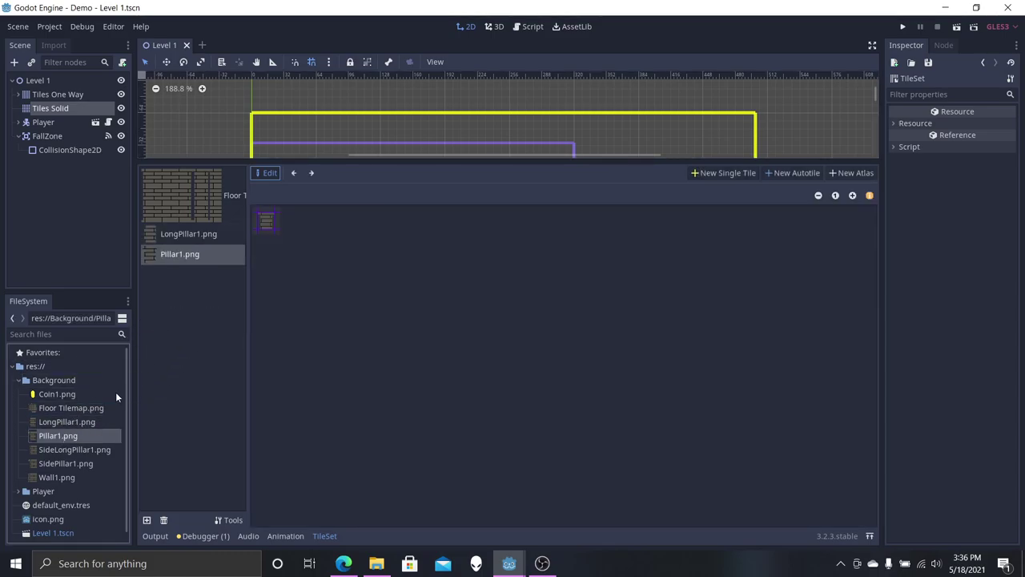
{"action": "left_click_drag", "start_coordinate": [56, 447], "coordinate": [152, 328]}
{"action": "left_click_drag", "start_coordinate": [54, 463], "coordinate": [169, 370]}
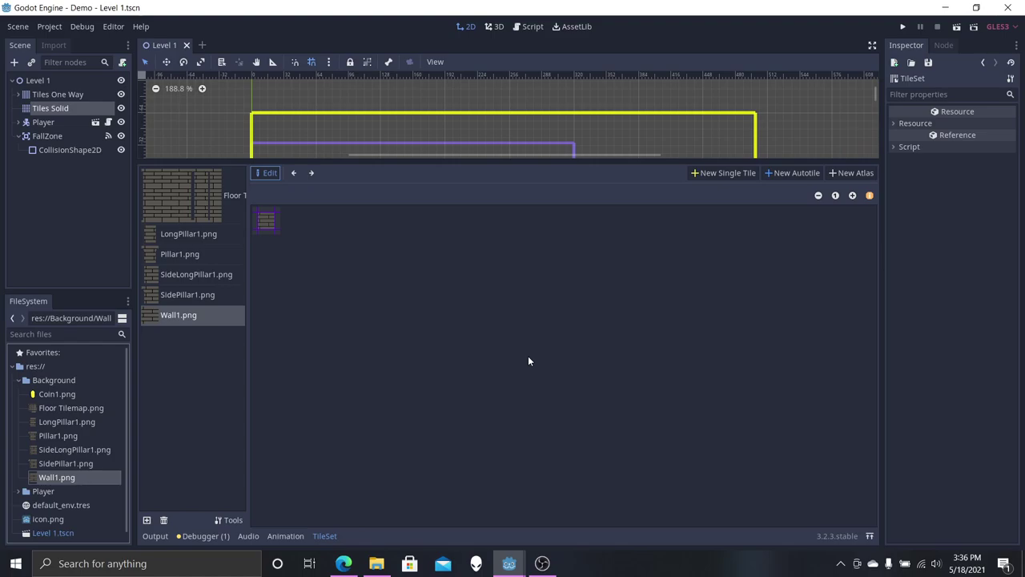
Step: Create a new single tile from LongPillar1.png with its region covering the central grid cell
{"action": "left_click", "coordinate": [176, 233]}
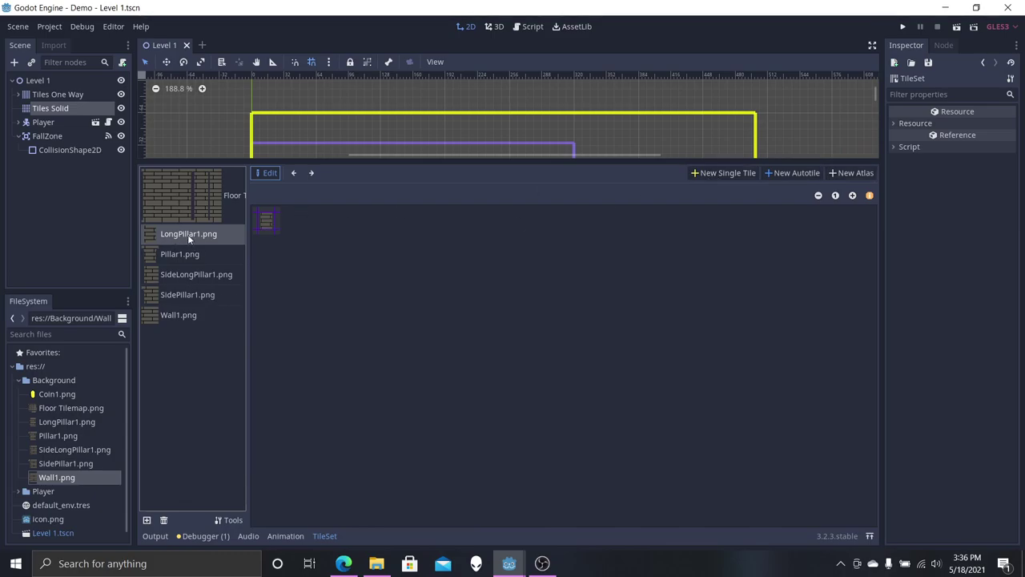
{"action": "left_click", "coordinate": [723, 172]}
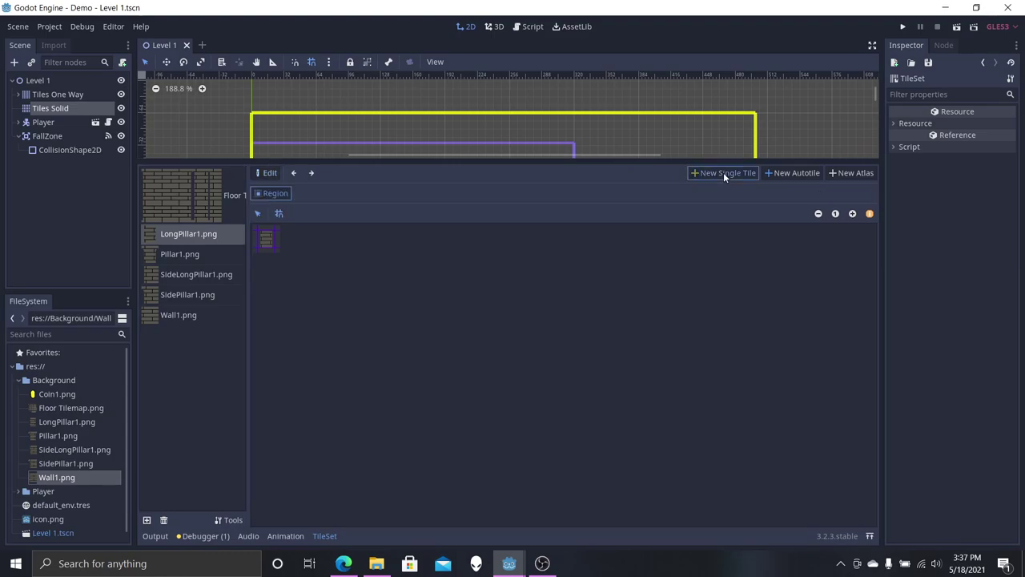
{"action": "left_click", "coordinate": [852, 213]}
{"action": "left_click", "coordinate": [853, 213]}
{"action": "left_click", "coordinate": [853, 213]}
{"action": "left_click", "coordinate": [853, 213]}
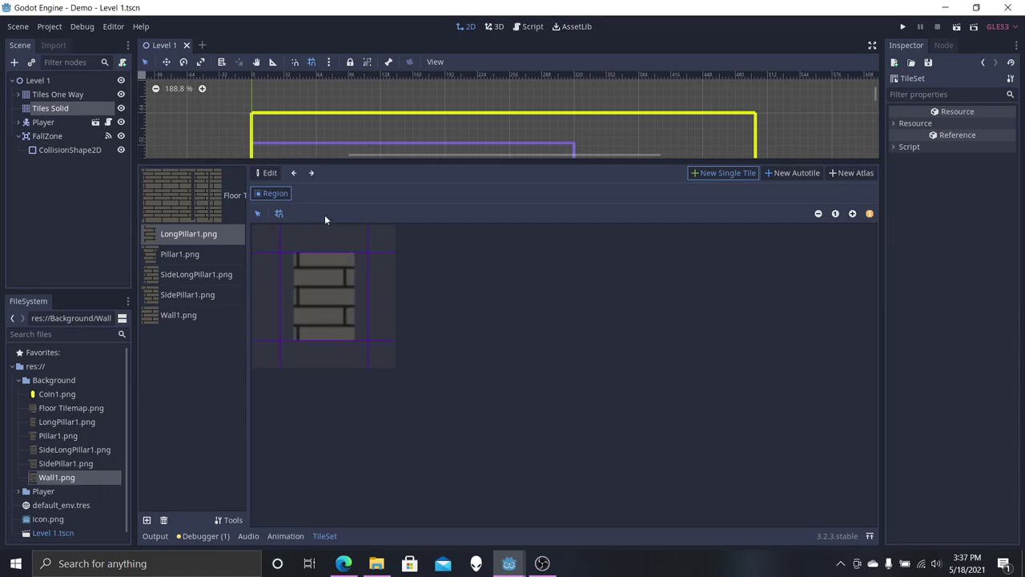
{"action": "left_click", "coordinate": [314, 285]}
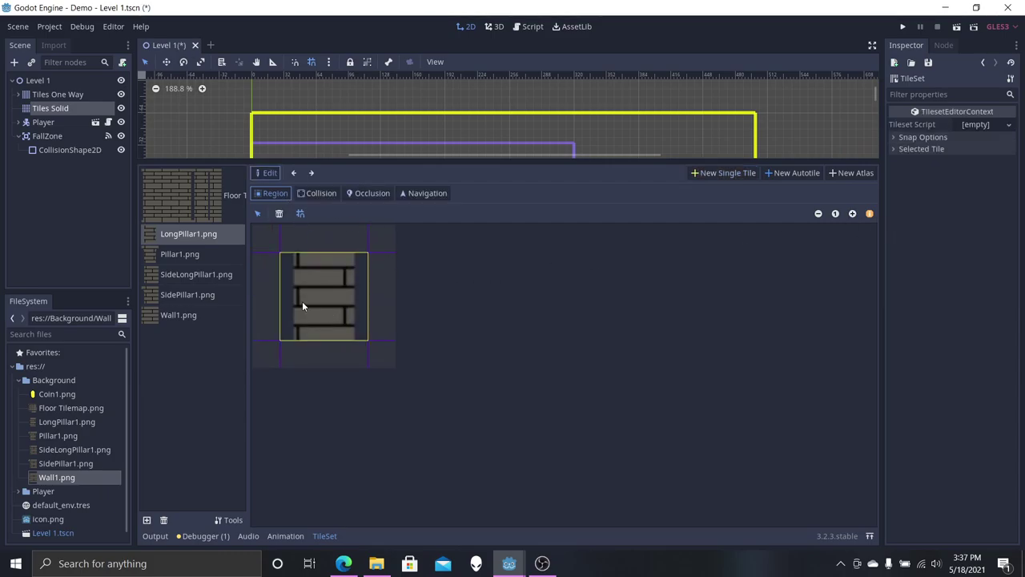
Step: Turn off the Filter import flag for Pillar1.png and LongPillar1.png and reimport both textures
{"action": "left_click", "coordinate": [54, 49]}
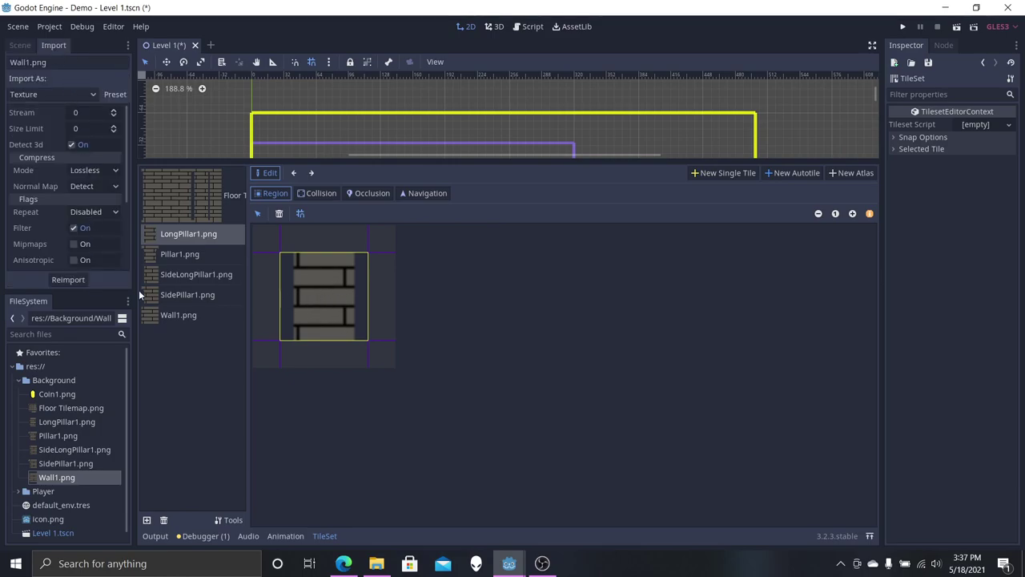
{"action": "left_click", "coordinate": [63, 419]}
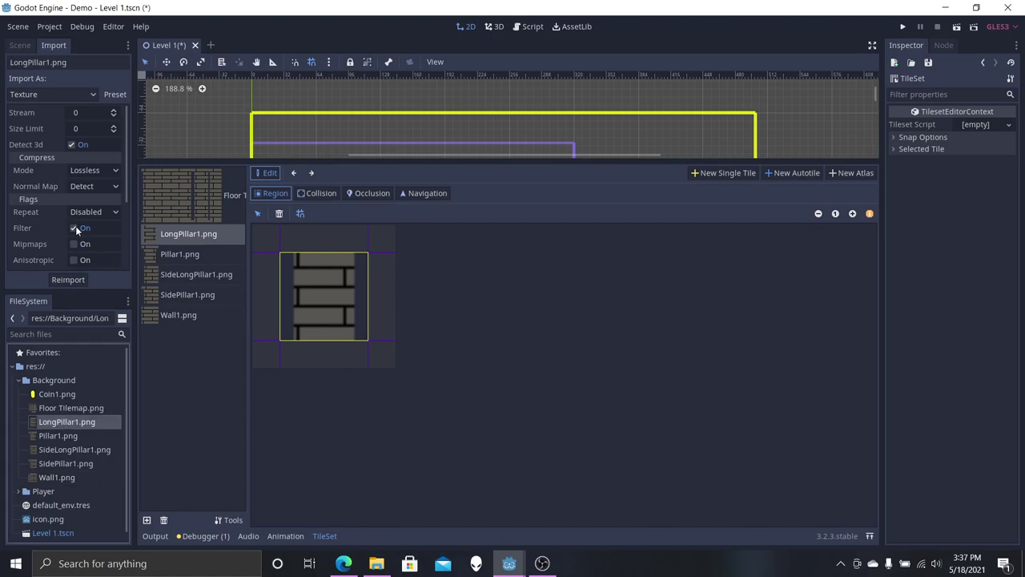
{"action": "left_click", "coordinate": [70, 436]}
{"action": "left_click", "coordinate": [74, 228]}
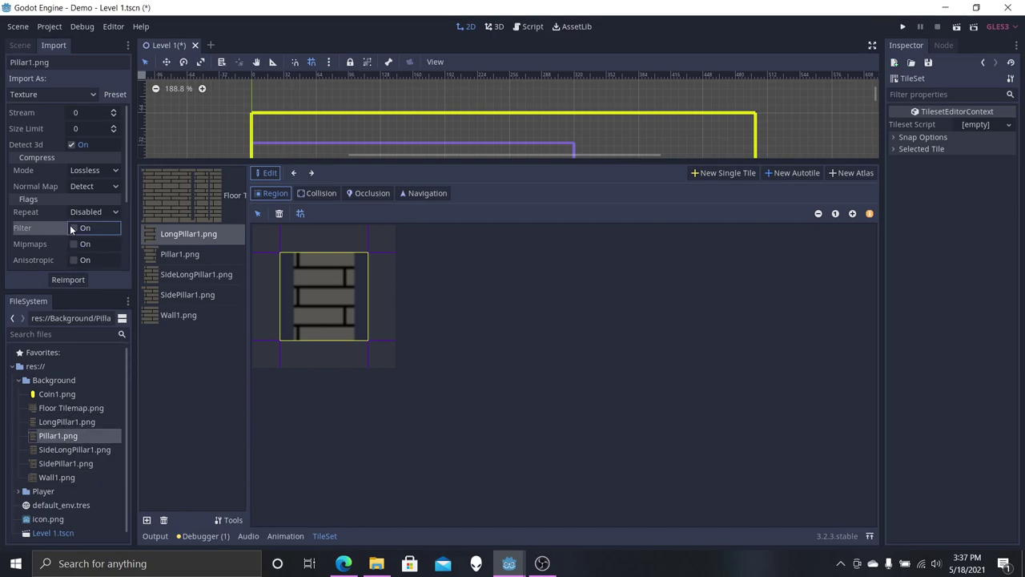
{"action": "left_click", "coordinate": [71, 280]}
{"action": "left_click", "coordinate": [64, 419]}
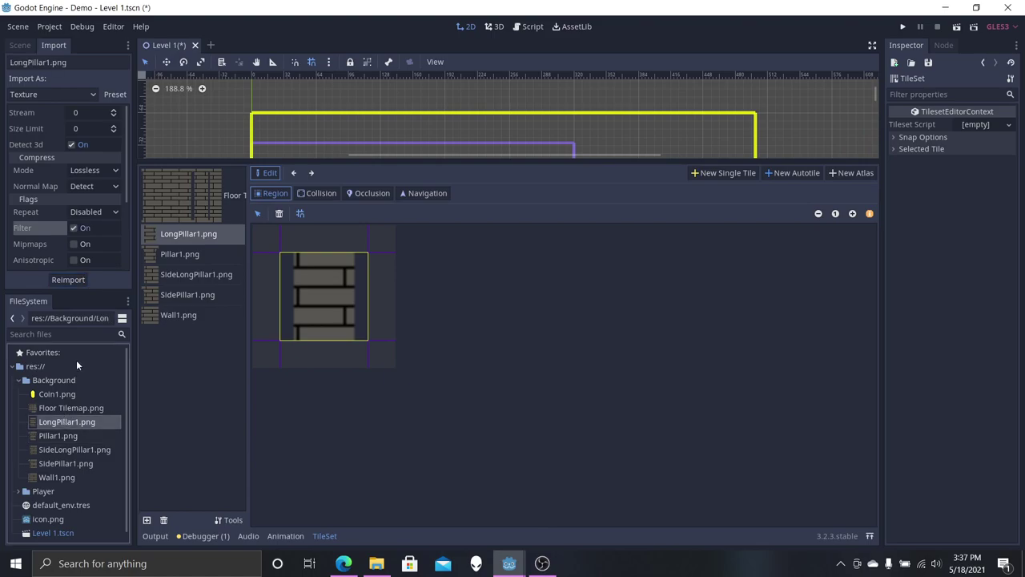
{"action": "left_click", "coordinate": [73, 228]}
{"action": "left_click", "coordinate": [69, 279]}
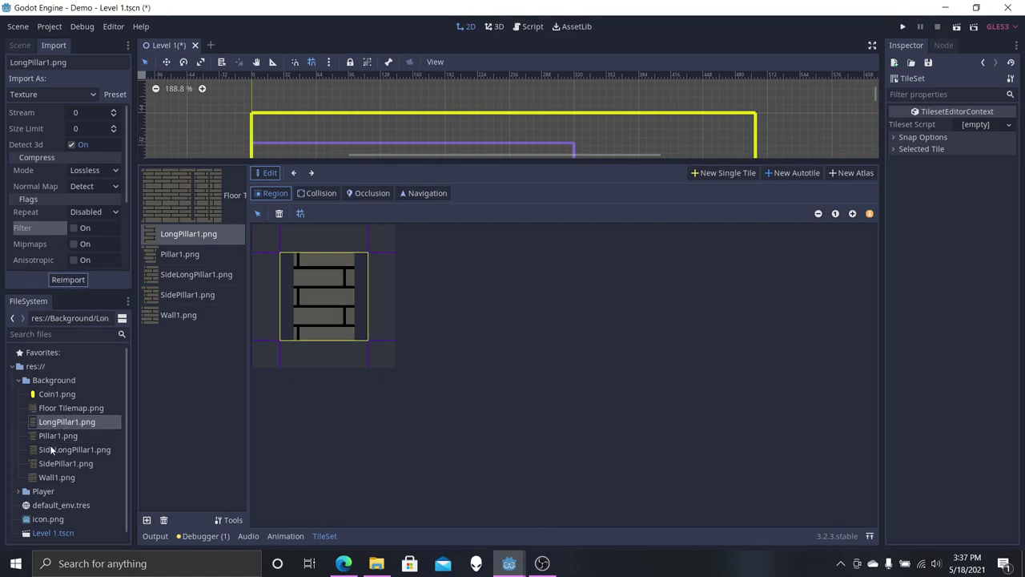
Step: Turn off the Filter import flag for SideLongPillar1.png, SidePillar1.png and Wall1.png, reimport each, and return to the scene tree
{"action": "left_click", "coordinate": [58, 449]}
{"action": "left_click", "coordinate": [74, 229]}
{"action": "left_click", "coordinate": [68, 281]}
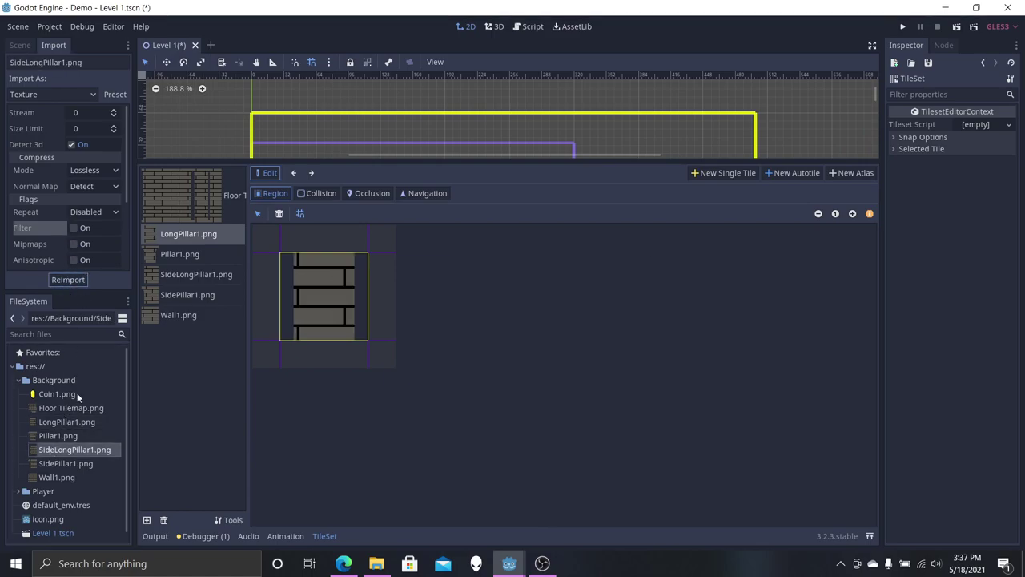
{"action": "left_click", "coordinate": [56, 463]}
{"action": "left_click", "coordinate": [73, 228]}
{"action": "left_click", "coordinate": [69, 280]}
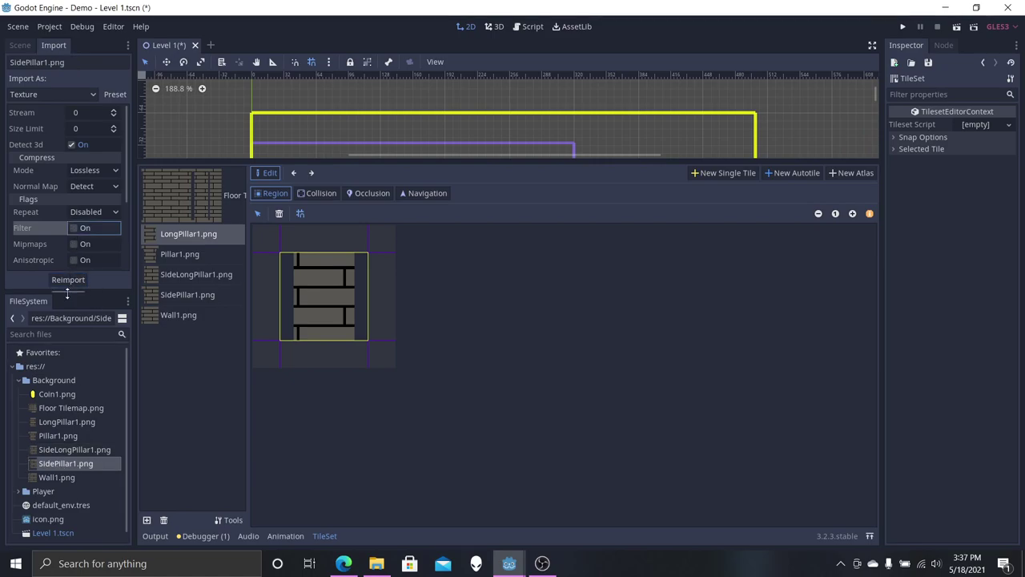
{"action": "left_click", "coordinate": [50, 477]}
{"action": "left_click", "coordinate": [74, 229]}
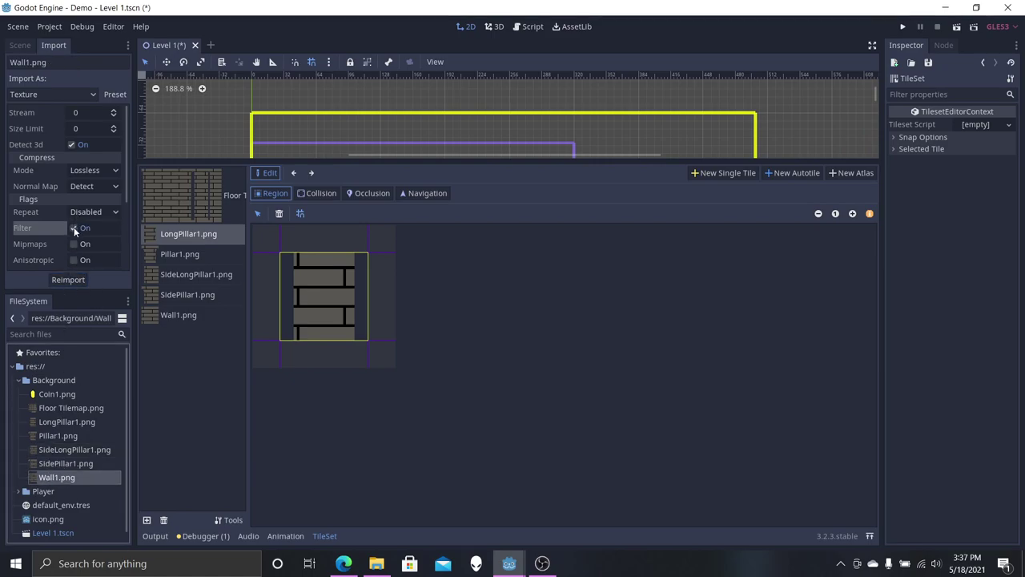
{"action": "left_click", "coordinate": [69, 281]}
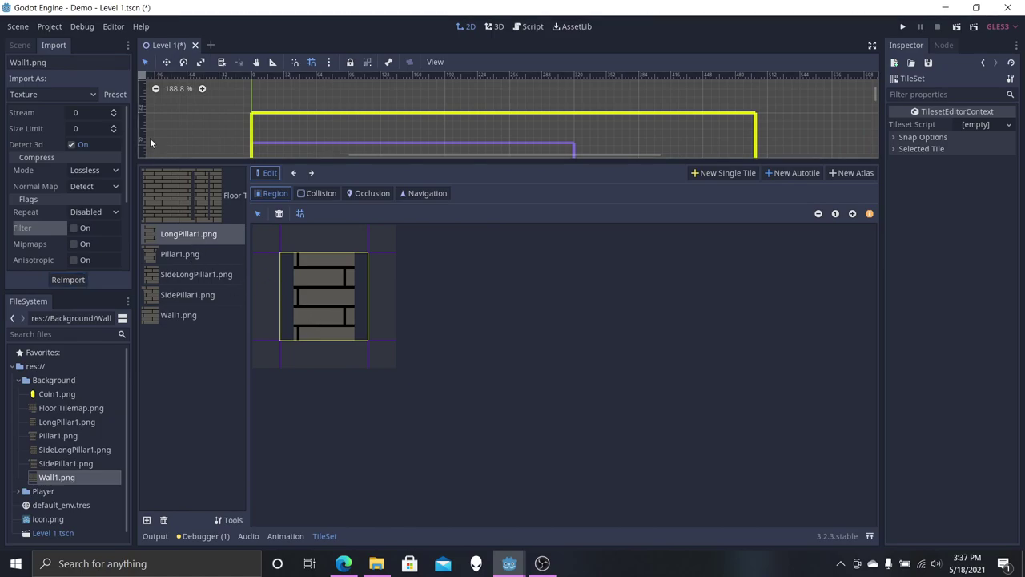
{"action": "left_click", "coordinate": [20, 45]}
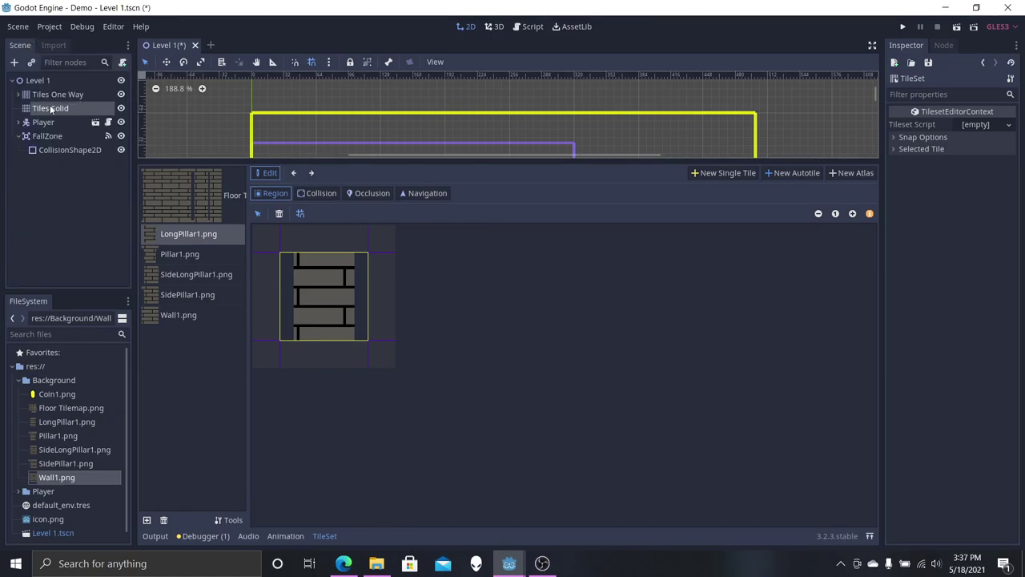
Step: Add a rectangular collision shape covering the whole LongPillar1.png tile
{"action": "left_click", "coordinate": [321, 193]}
{"action": "left_click", "coordinate": [274, 213]}
{"action": "left_click", "coordinate": [319, 289]}
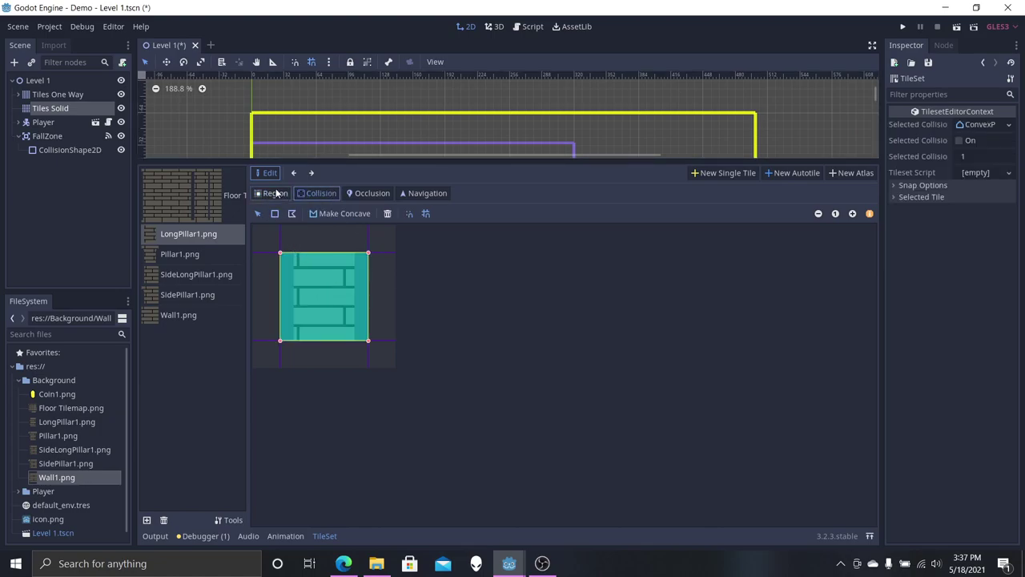
Step: Create a single tile from Pillar1.png and cover it with a rectangular collision shape
{"action": "left_click", "coordinate": [198, 253]}
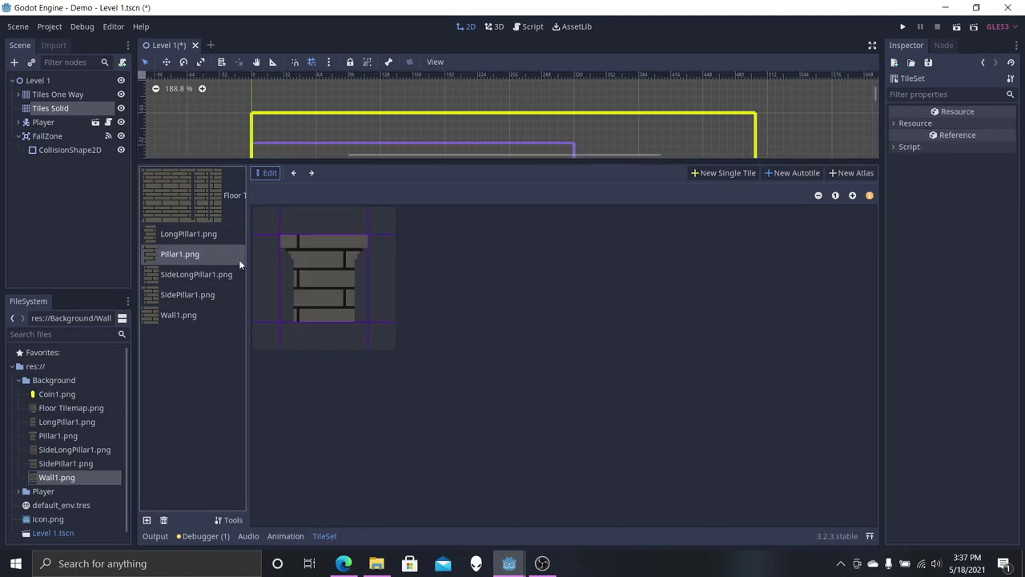
{"action": "left_click", "coordinate": [730, 174]}
{"action": "left_click", "coordinate": [324, 293]}
{"action": "left_click", "coordinate": [316, 194]}
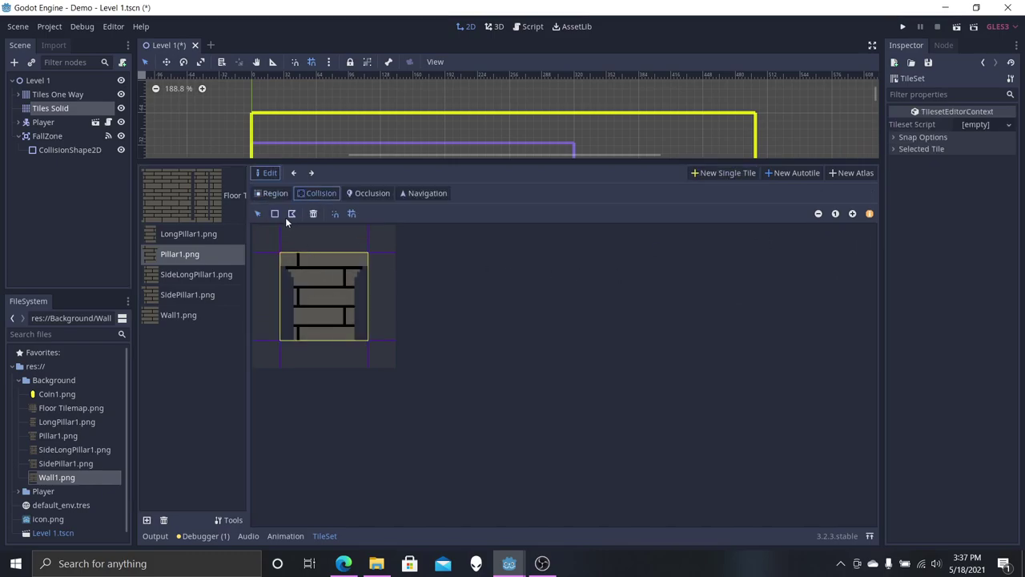
{"action": "left_click", "coordinate": [277, 214]}
{"action": "left_click", "coordinate": [316, 268]}
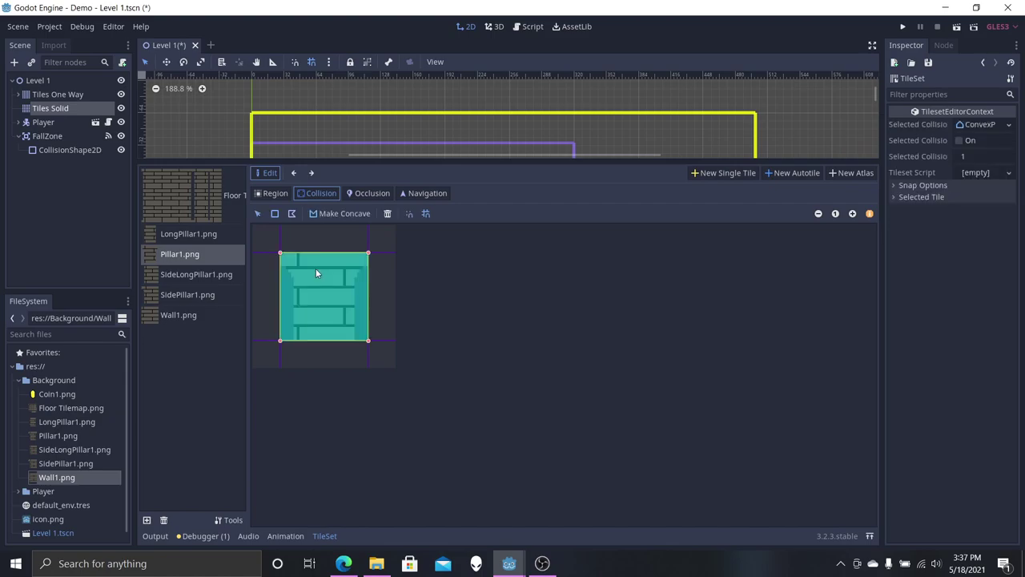
Step: Create a single tile from SideLongPillar1.png and cover it with a rectangular collision shape
{"action": "left_click", "coordinate": [197, 274]}
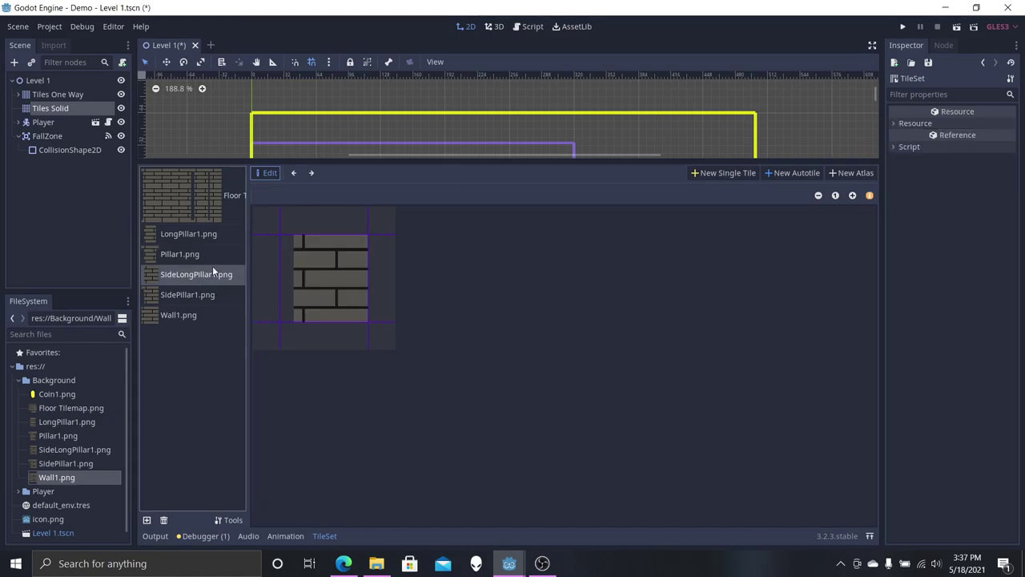
{"action": "left_click", "coordinate": [723, 172]}
{"action": "left_click", "coordinate": [337, 277]}
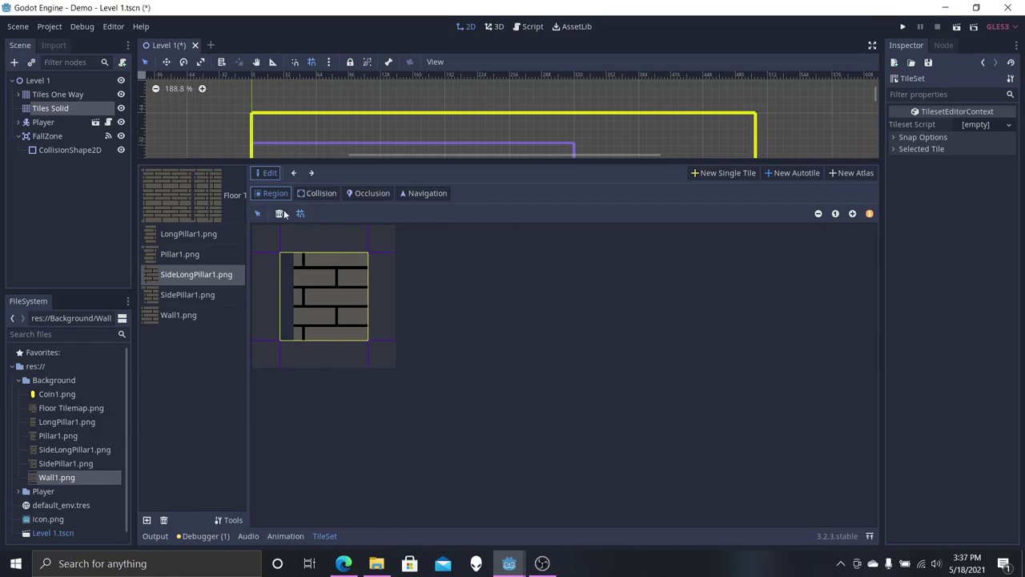
{"action": "left_click", "coordinate": [319, 193]}
{"action": "left_click", "coordinate": [274, 213]}
{"action": "left_click", "coordinate": [316, 287]}
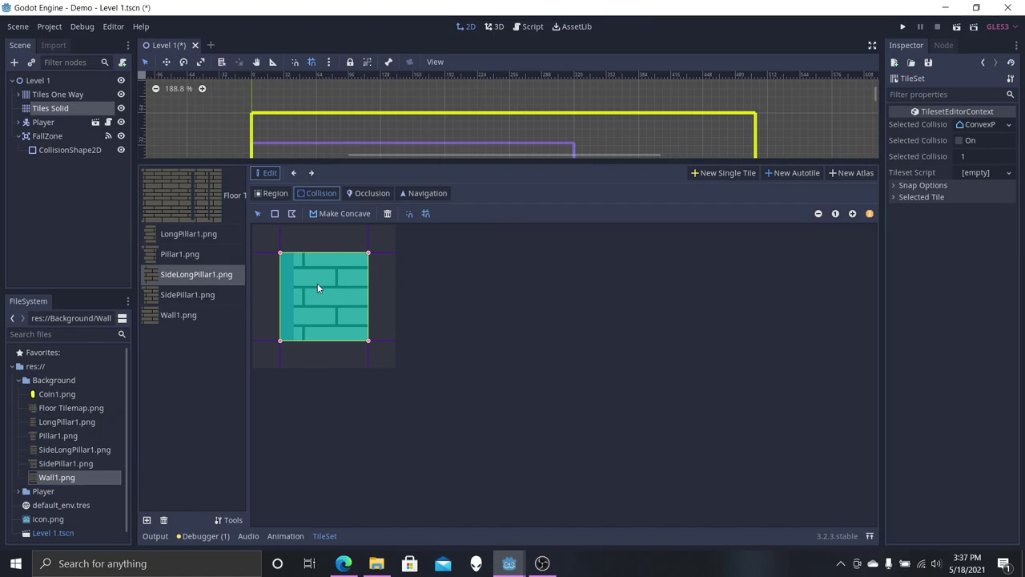
Step: Turn off the Filter import flag for SidePillar1.png, reimport it, and return to the scene tree
{"action": "left_click", "coordinate": [205, 293]}
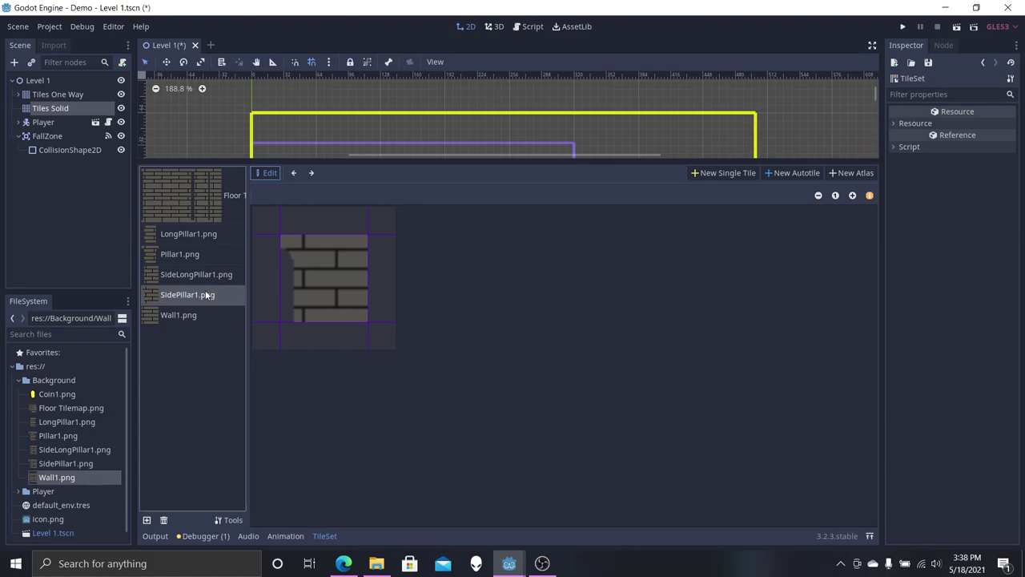
{"action": "left_click", "coordinate": [58, 463]}
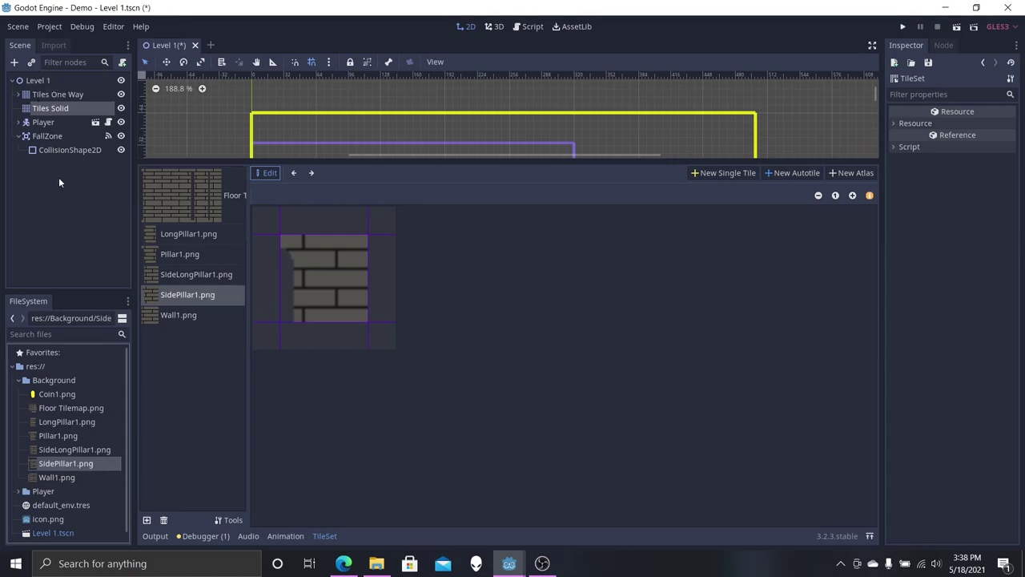
{"action": "left_click", "coordinate": [53, 46]}
{"action": "left_click", "coordinate": [74, 229]}
{"action": "left_click", "coordinate": [71, 279]}
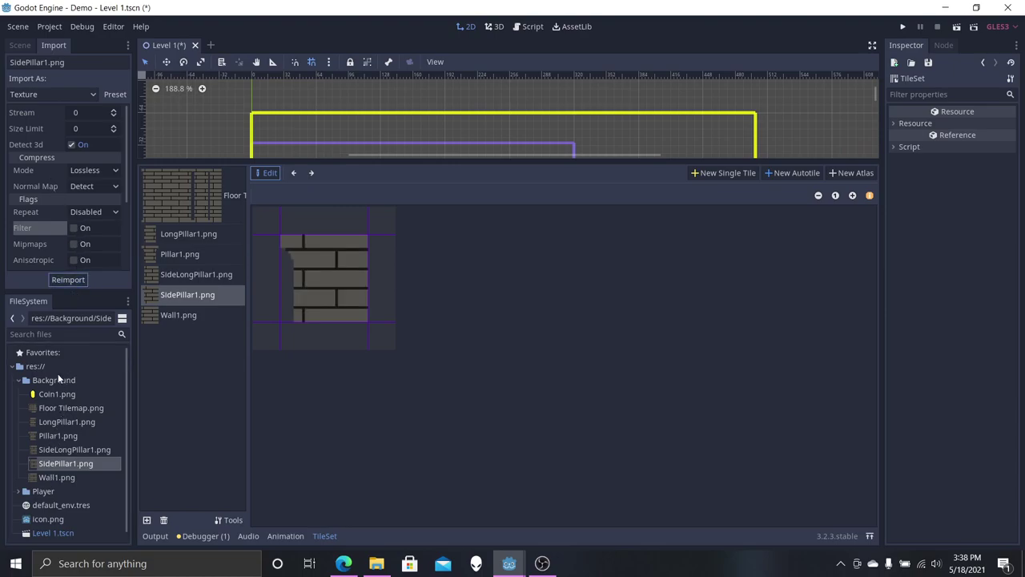
{"action": "left_click", "coordinate": [20, 45]}
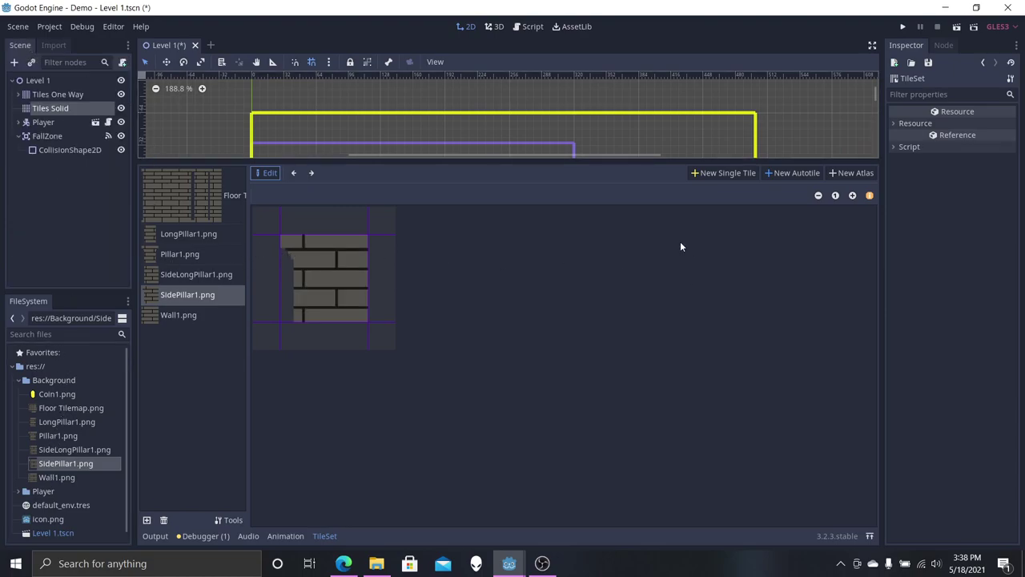
Step: Create a single tile from SidePillar1.png and cover it with a rectangular collision shape
{"action": "left_click", "coordinate": [713, 173]}
{"action": "left_click_drag", "start_coordinate": [365, 337], "coordinate": [316, 243]}
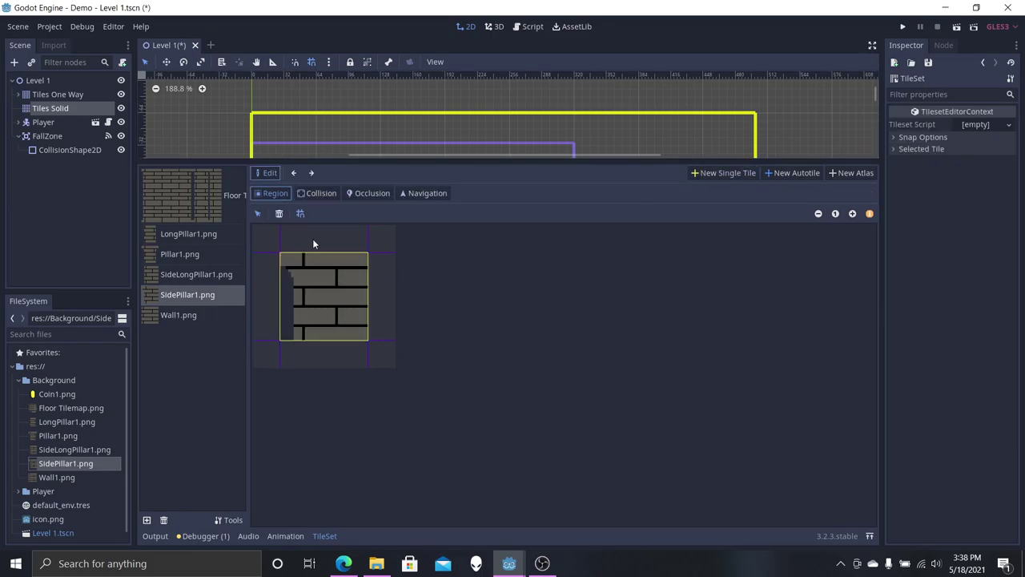
{"action": "left_click", "coordinate": [314, 194]}
{"action": "left_click", "coordinate": [317, 278]}
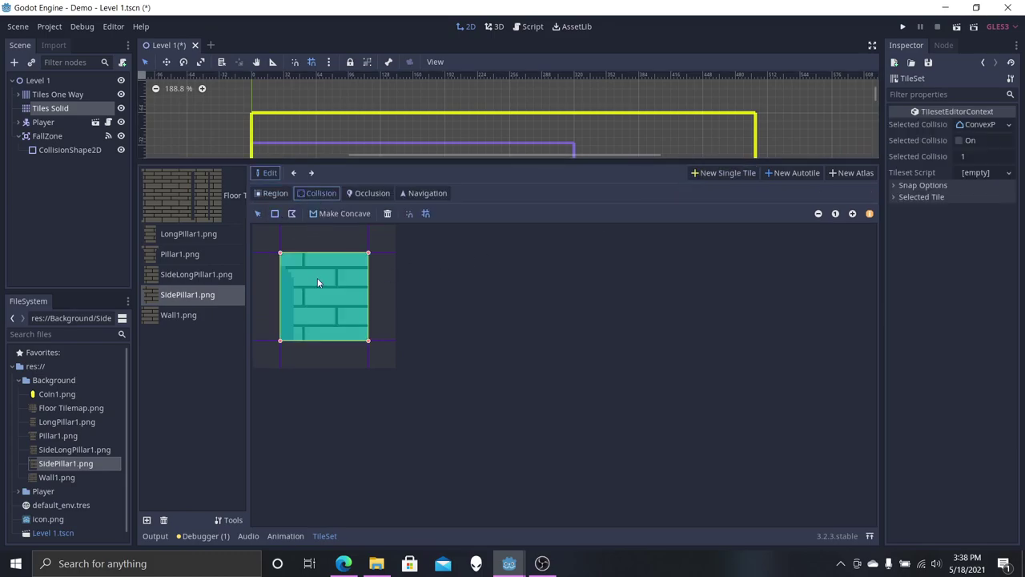
Step: Create a single tile from Wall1.png and cover it with a rectangular collision shape
{"action": "left_click", "coordinate": [179, 317]}
{"action": "left_click", "coordinate": [703, 173]}
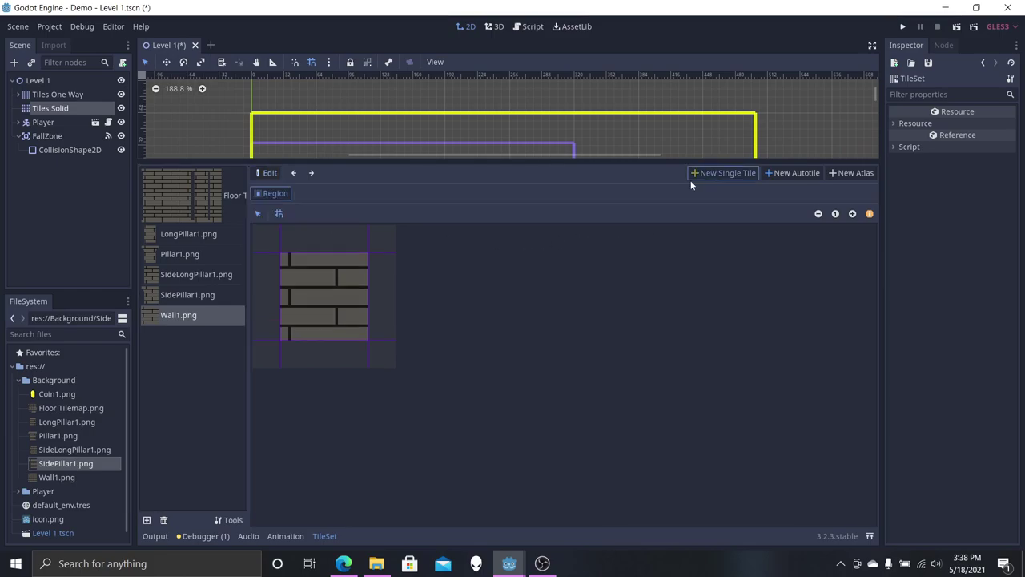
{"action": "left_click", "coordinate": [317, 193]}
{"action": "left_click", "coordinate": [333, 276]}
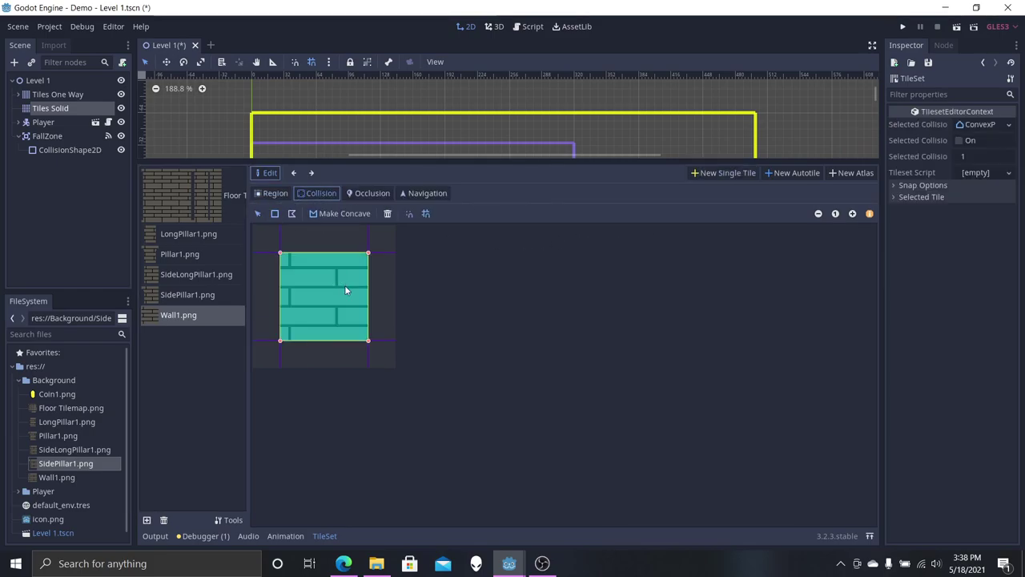
Step: In the Tiles Solid tile map, replace the isolated floor tile at cell 1, 4 with a Pillar1.png tile
{"action": "left_click_drag", "start_coordinate": [537, 161], "coordinate": [512, 250]}
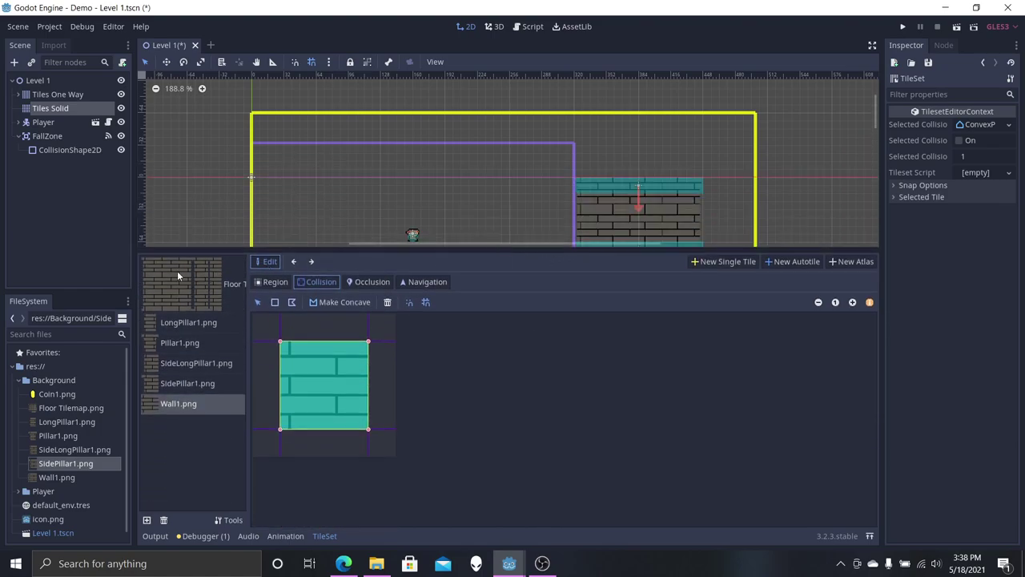
{"action": "left_click", "coordinate": [54, 108]}
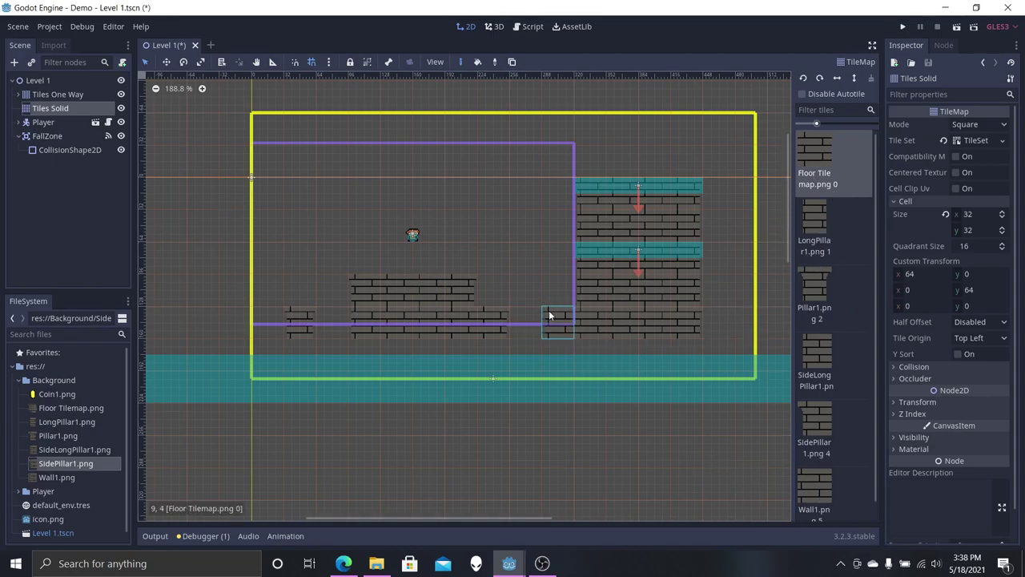
{"action": "left_click", "coordinate": [500, 316]}
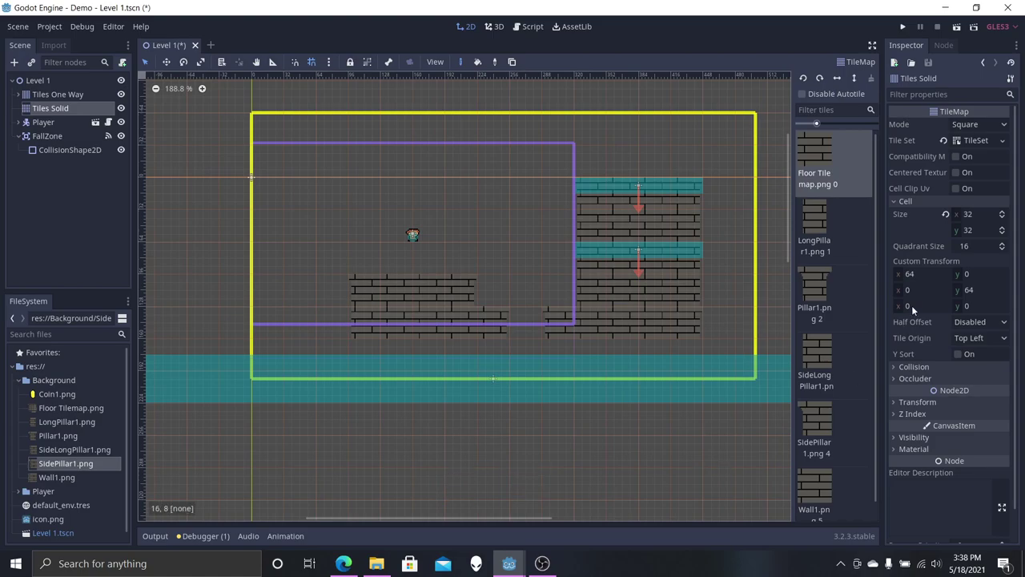
{"action": "left_click", "coordinate": [819, 283]}
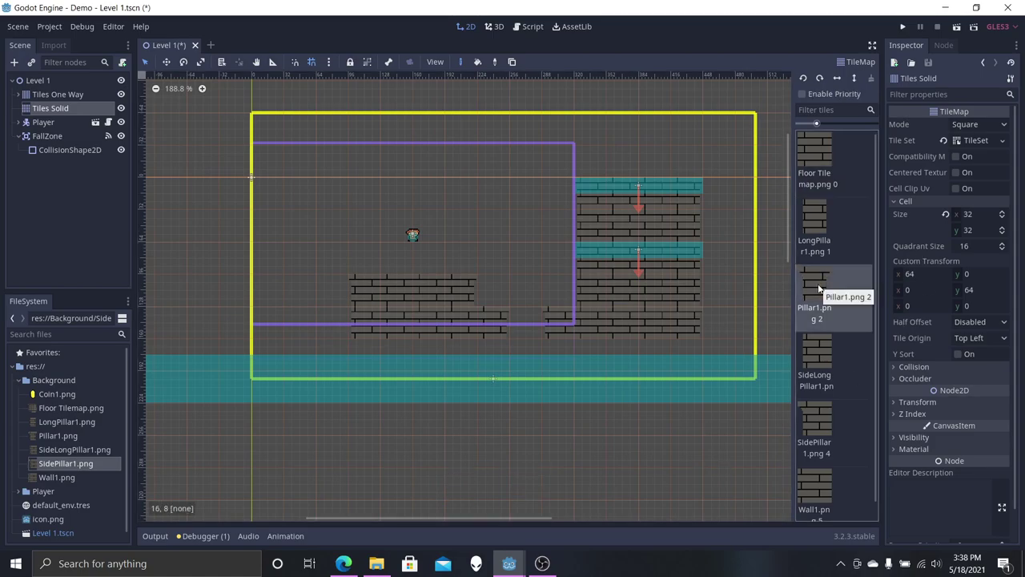
{"action": "left_click", "coordinate": [304, 330]}
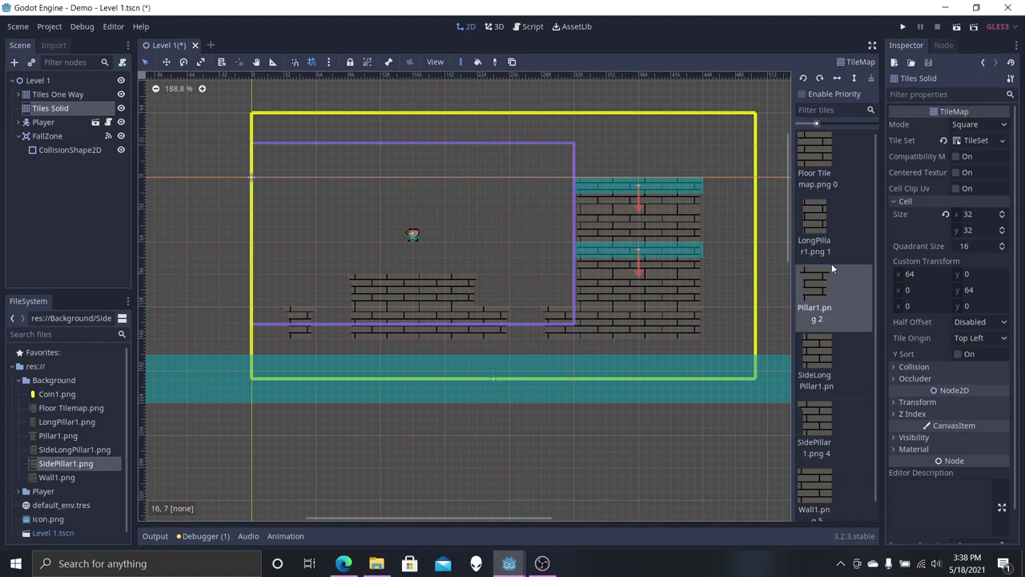
Step: Extend the pillar downward with LongPillar1.png tiles in cells 1, 5 and 1, 6, erasing any tile below them
{"action": "left_click", "coordinate": [816, 225]}
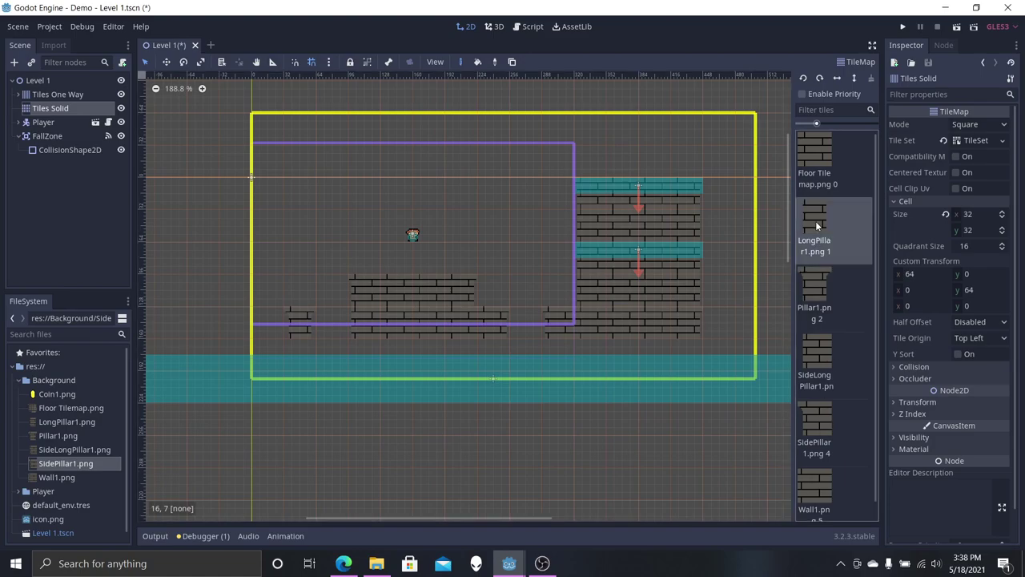
{"action": "mouse_move", "coordinate": [298, 353]}
{"action": "left_mouse_down"}
{"action": "mouse_move", "coordinate": [286, 400]}
{"action": "mouse_move", "coordinate": [302, 465]}
{"action": "left_mouse_up"}
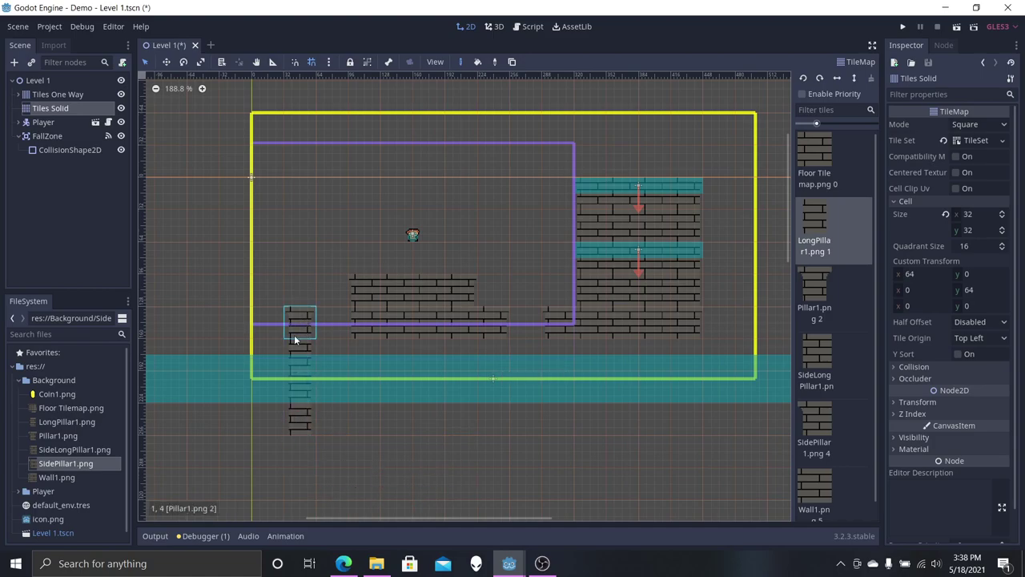
{"action": "right_click", "coordinate": [297, 426]}
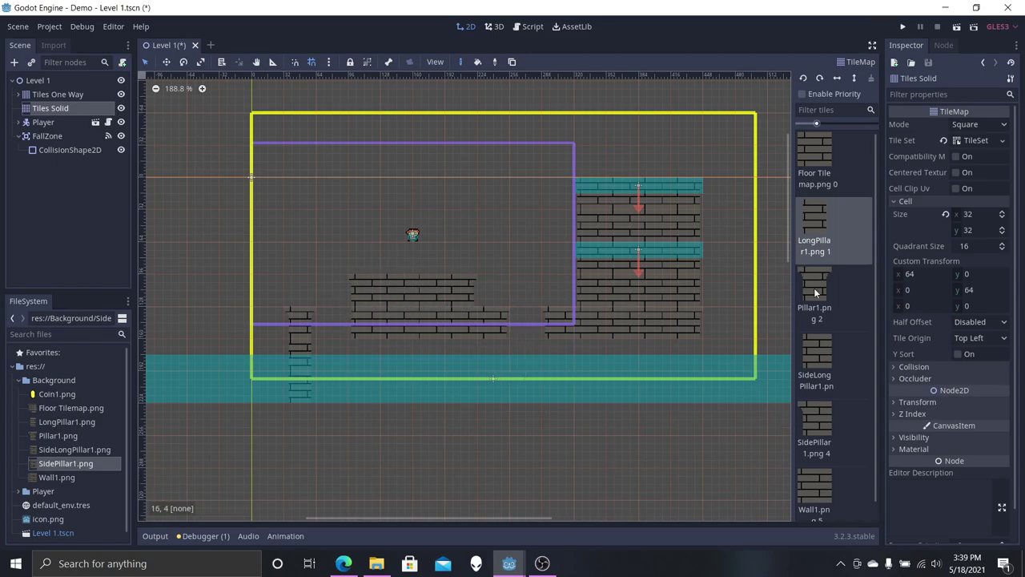
Step: Edge the central platform with SideLongPillar1.png at cell 3, 4 and SidePillar1.png directly above it, and fill the inner cells with Wall1.png tiles
{"action": "scroll", "coordinate": [817, 452], "scroll_direction": "down", "scroll_amount": 1}
{"action": "left_click", "coordinate": [811, 479]}
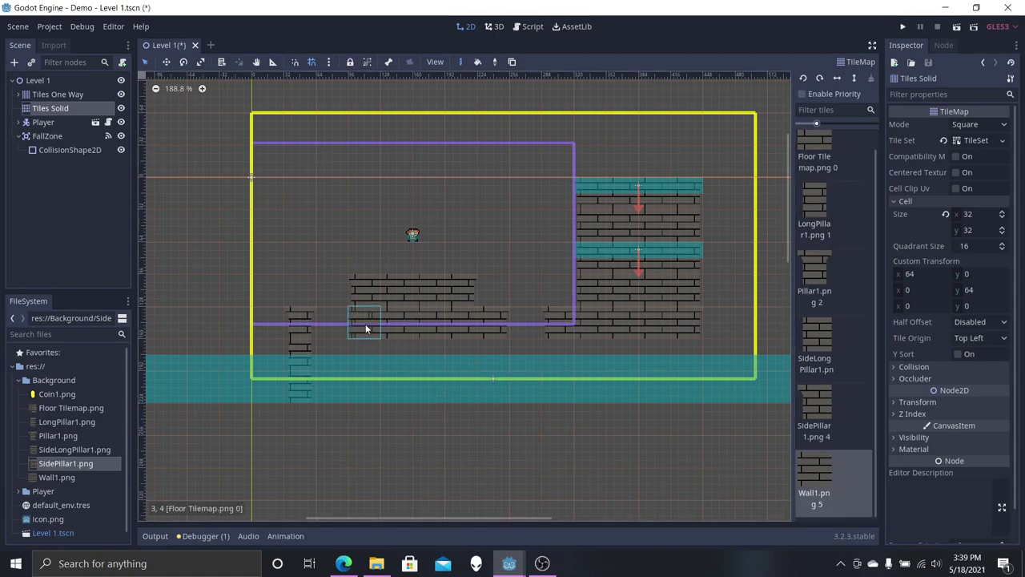
{"action": "left_click", "coordinate": [825, 344]}
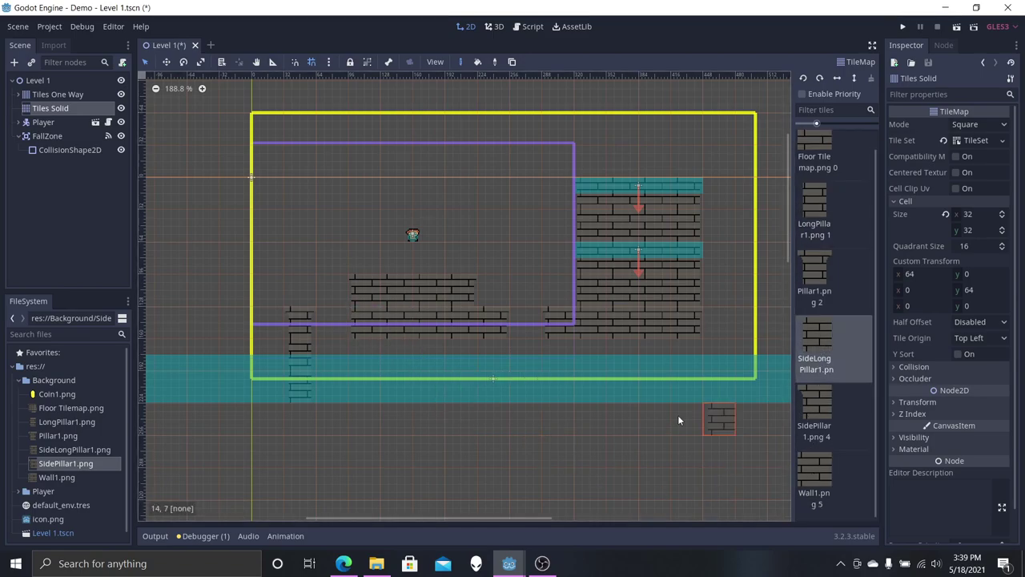
{"action": "left_click", "coordinate": [364, 326]}
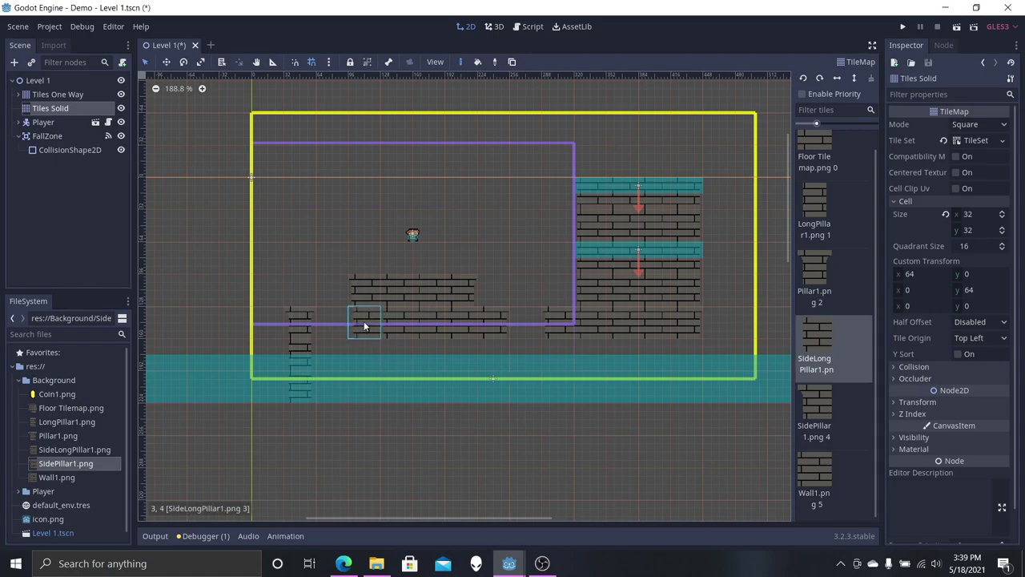
{"action": "left_click", "coordinate": [815, 408]}
{"action": "left_click", "coordinate": [365, 287]}
{"action": "left_click", "coordinate": [813, 474]}
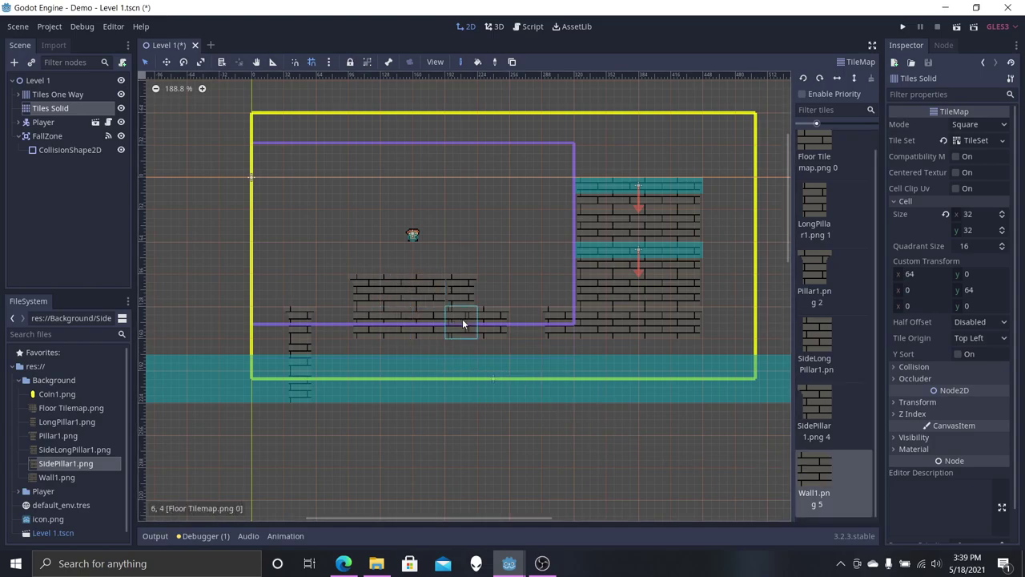
Step: Try placing a Pillar1.png tile rotated by 90 degrees at cell 14, -1, reset its rotation, and erase the tile
{"action": "left_click", "coordinate": [817, 413]}
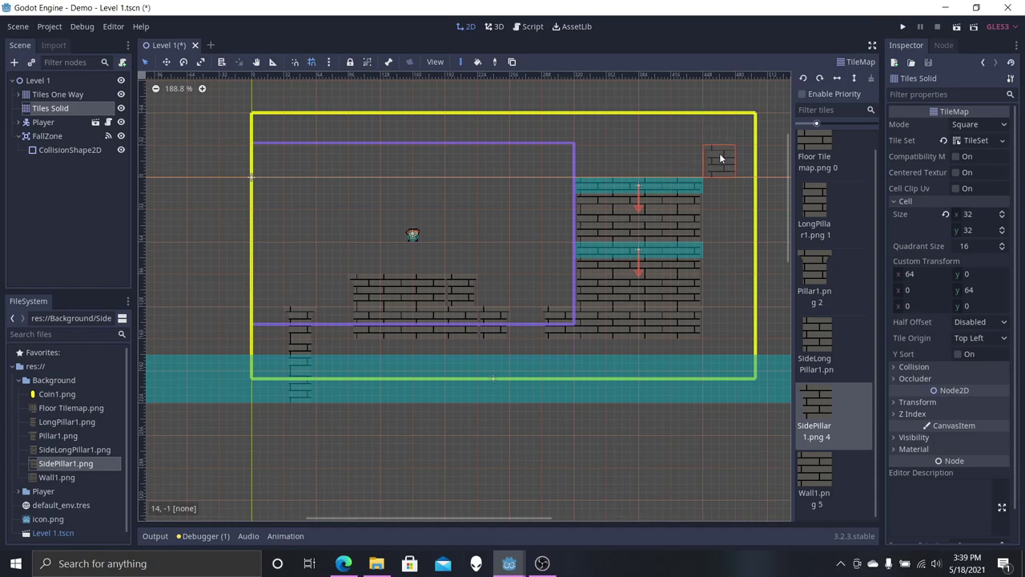
{"action": "left_click", "coordinate": [833, 272]}
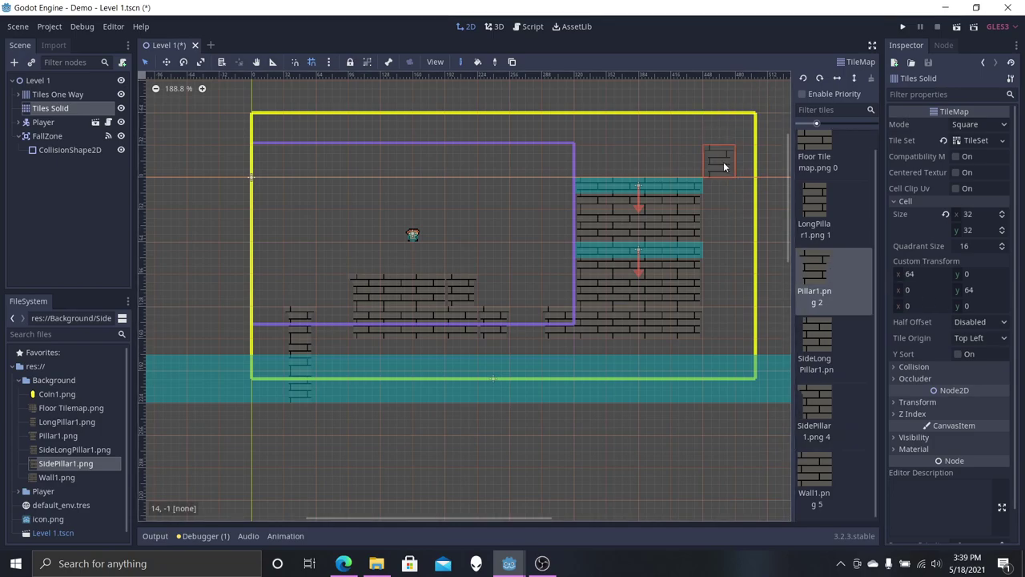
{"action": "left_click", "coordinate": [803, 78]}
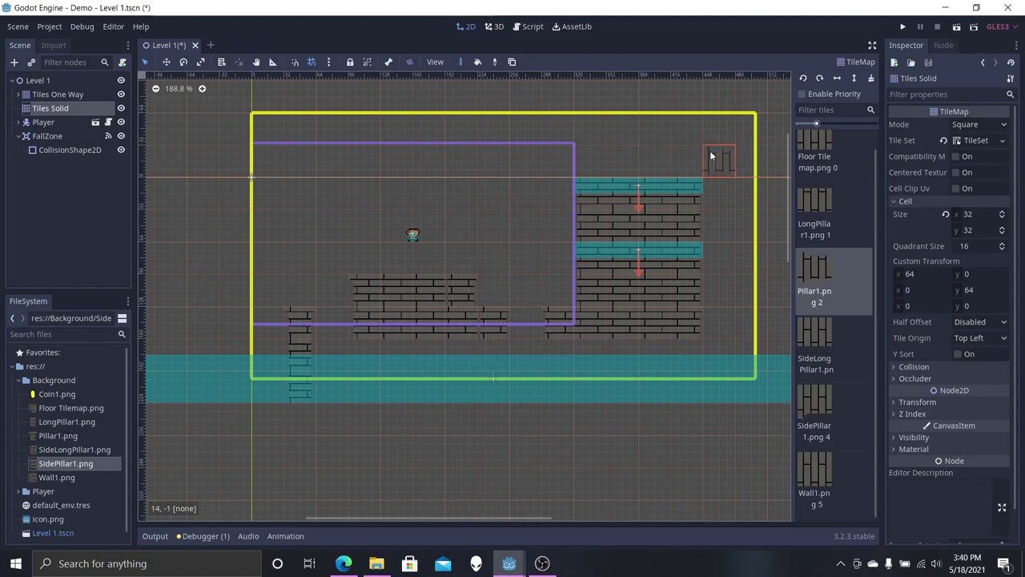
{"action": "left_click", "coordinate": [711, 157]}
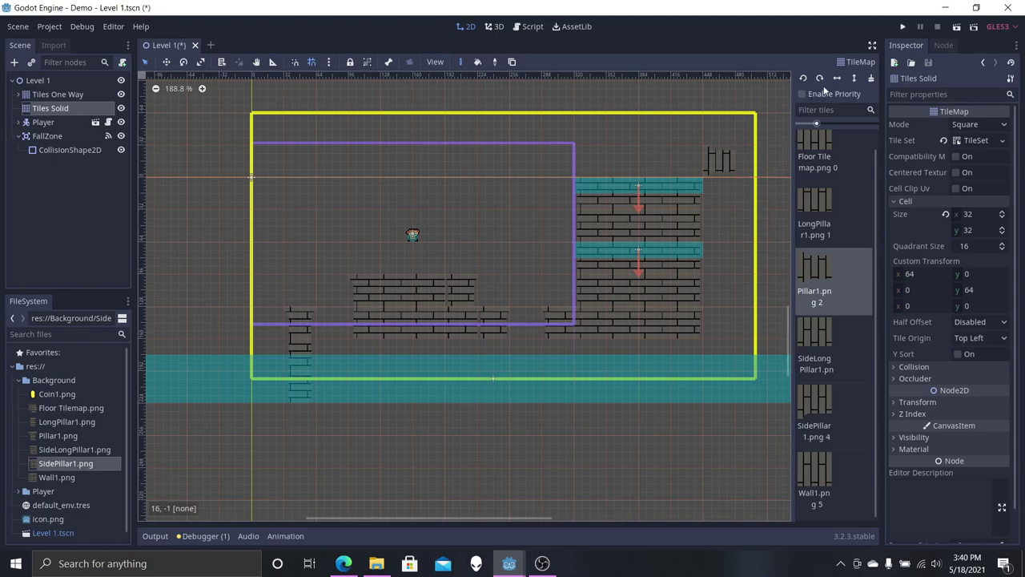
{"action": "left_click", "coordinate": [819, 78]}
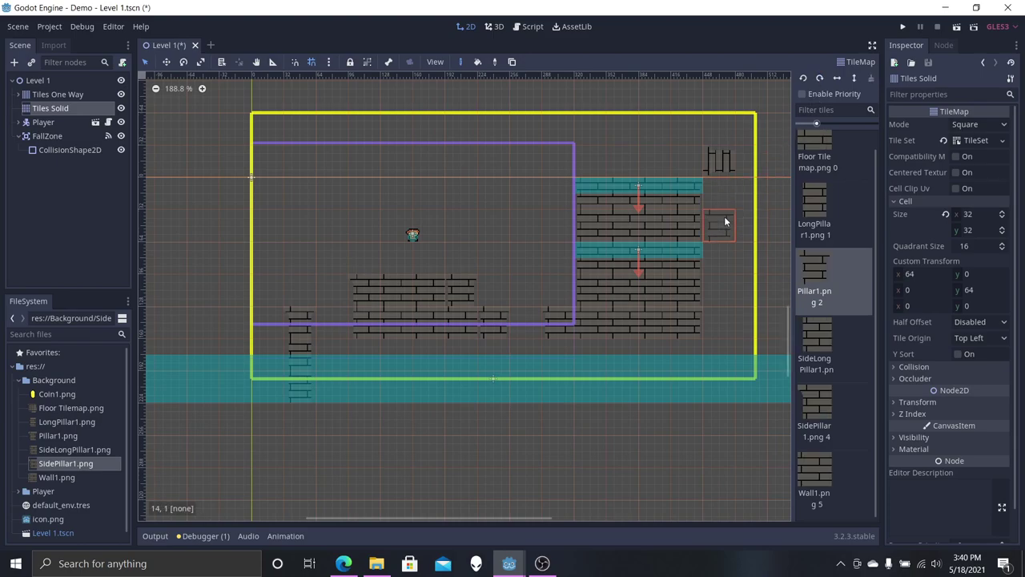
{"action": "right_click", "coordinate": [718, 160]}
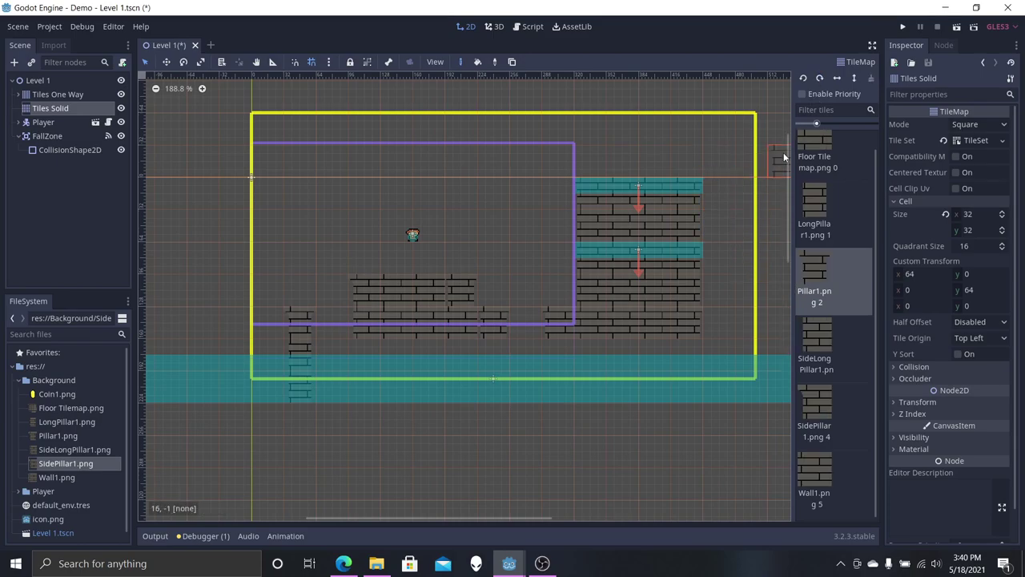
Step: Try mirroring the Pillar1.png tile horizontally and back, place one at cell 14, -1, and undo the placement
{"action": "left_click", "coordinate": [837, 78]}
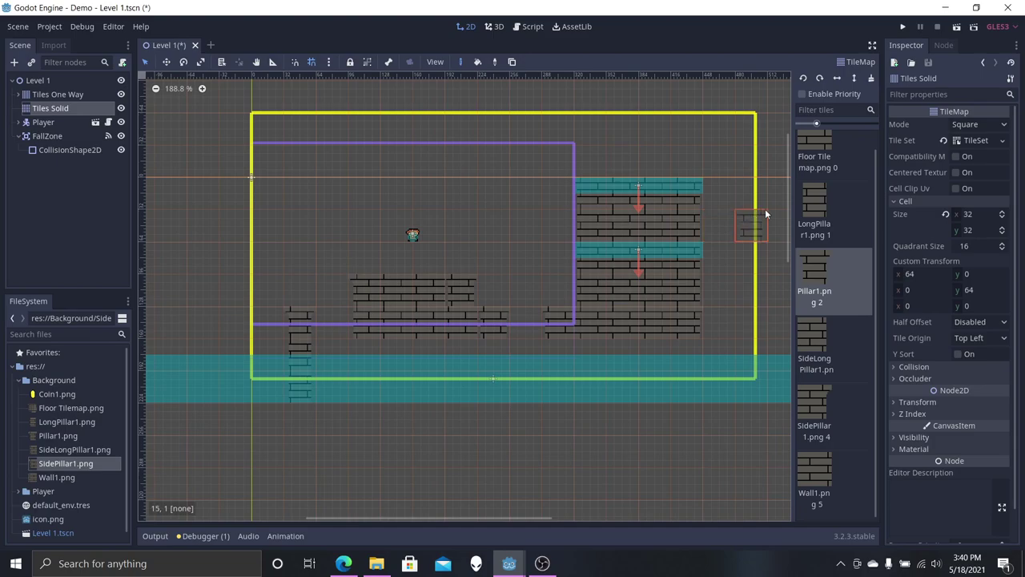
{"action": "left_click", "coordinate": [837, 78]}
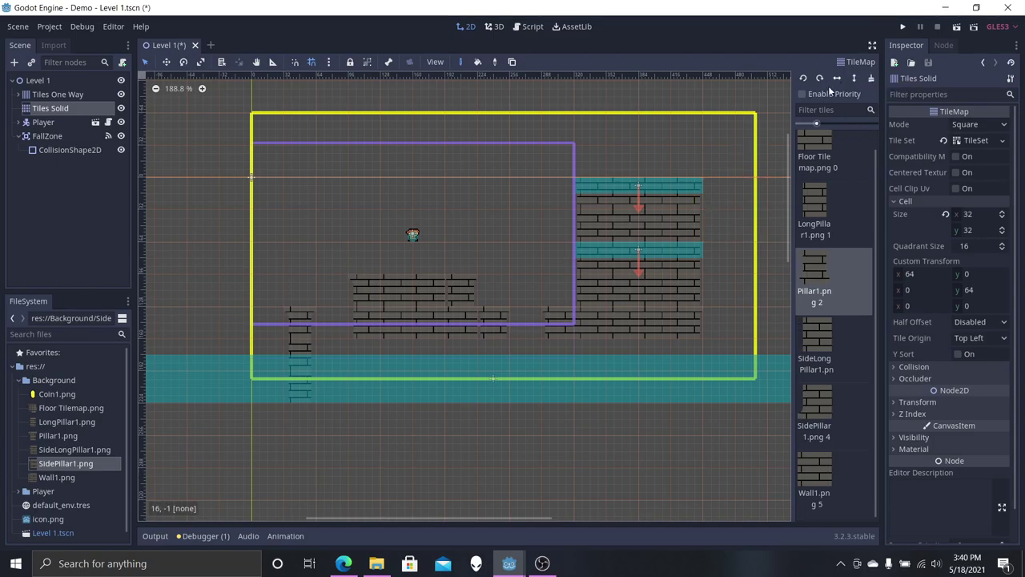
{"action": "left_click", "coordinate": [718, 156]}
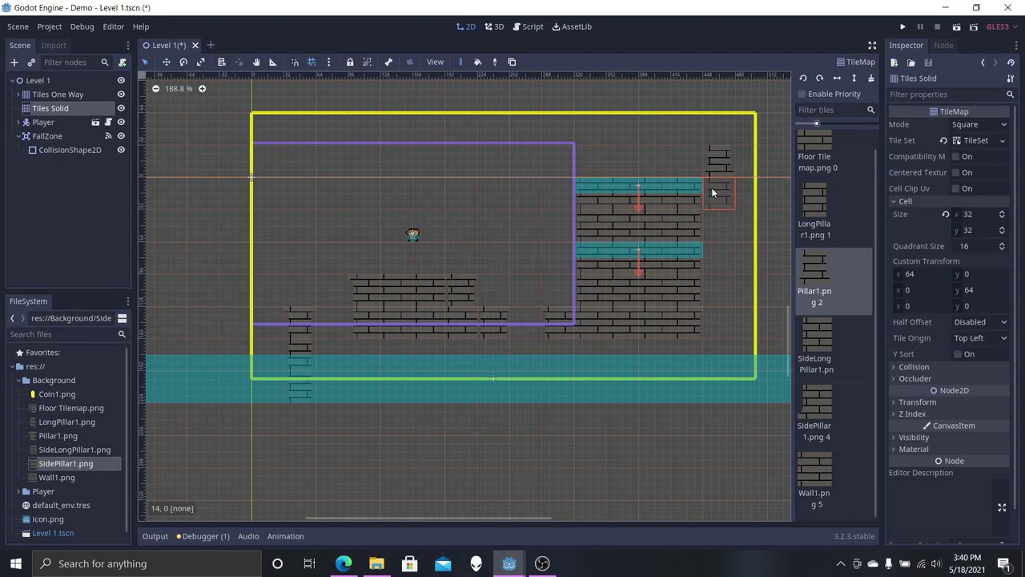
{"action": "key", "text": "ctrl+z"}
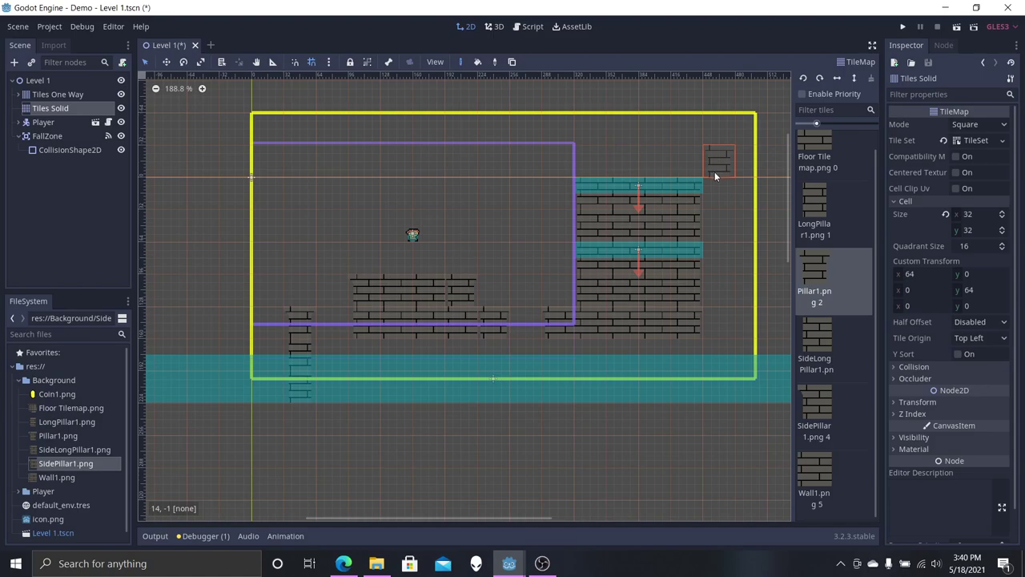
Step: Place horizontally mirrored SidePillar1.png tiles on the platforms' right ends, including cells 7, 4 and 13, 4, and an unmirrored one at 9, 4
{"action": "left_click", "coordinate": [811, 402]}
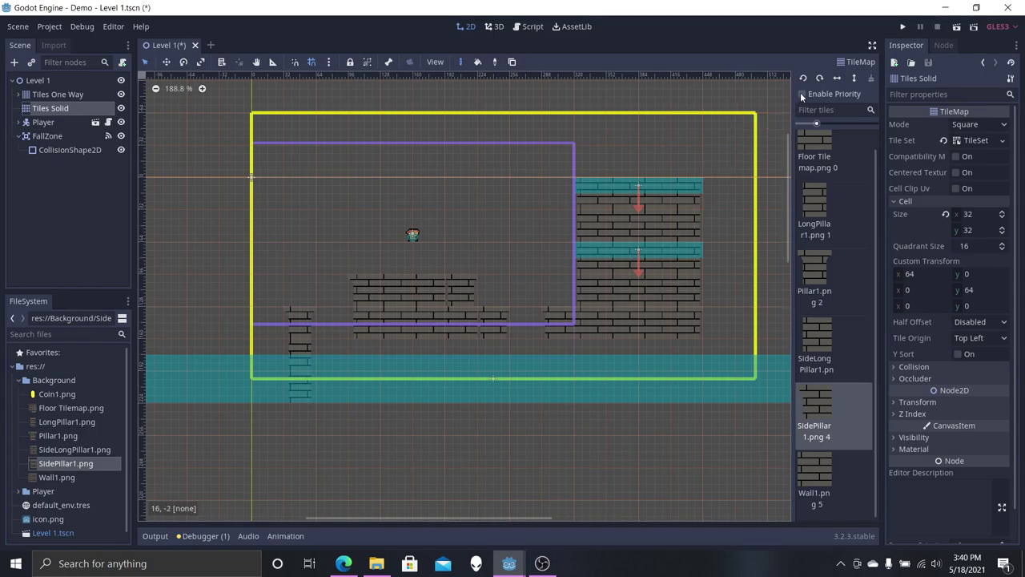
{"action": "left_click", "coordinate": [838, 79]}
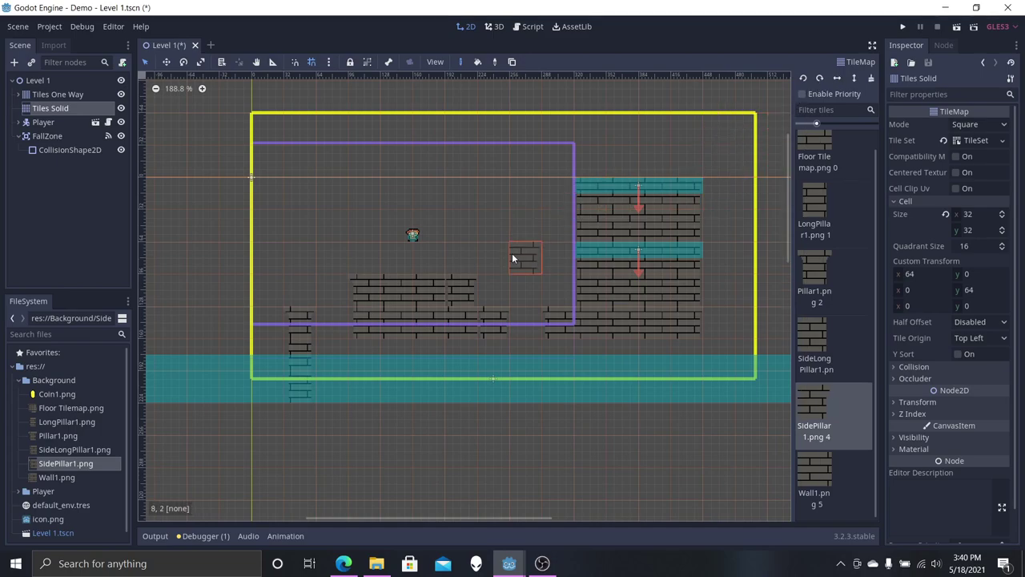
{"action": "left_click", "coordinate": [493, 325]}
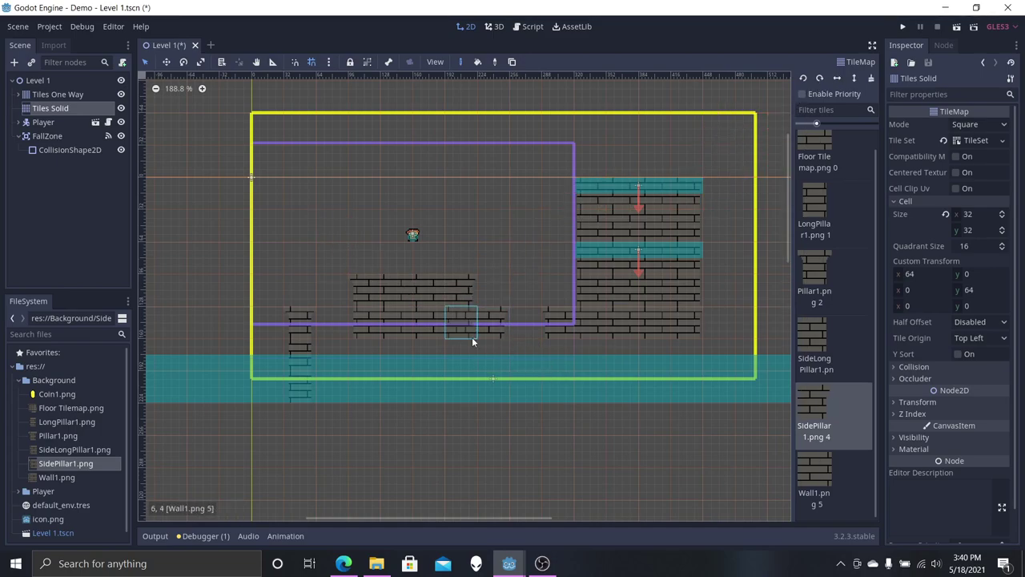
{"action": "left_click", "coordinate": [698, 322]}
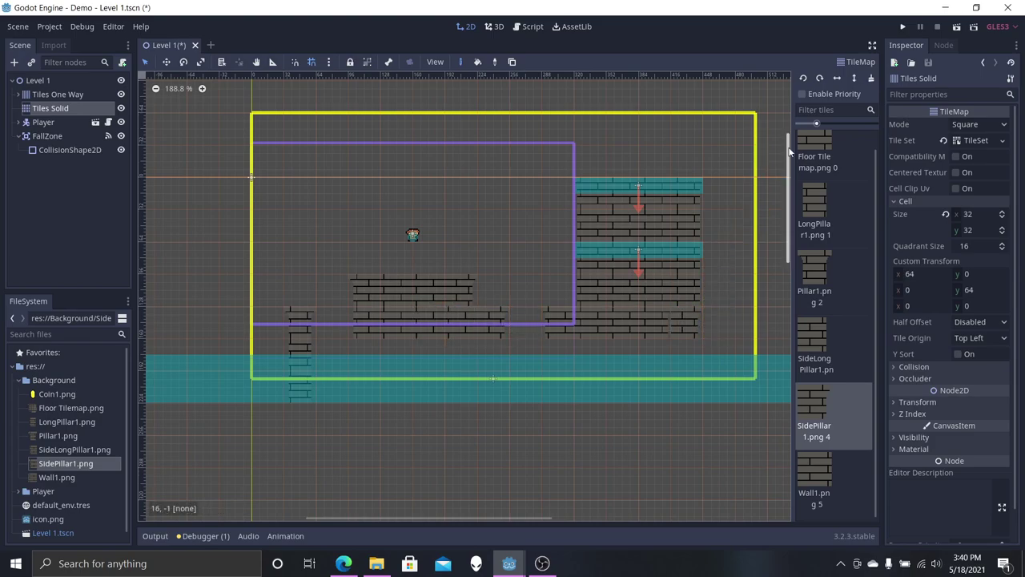
{"action": "left_click", "coordinate": [836, 78]}
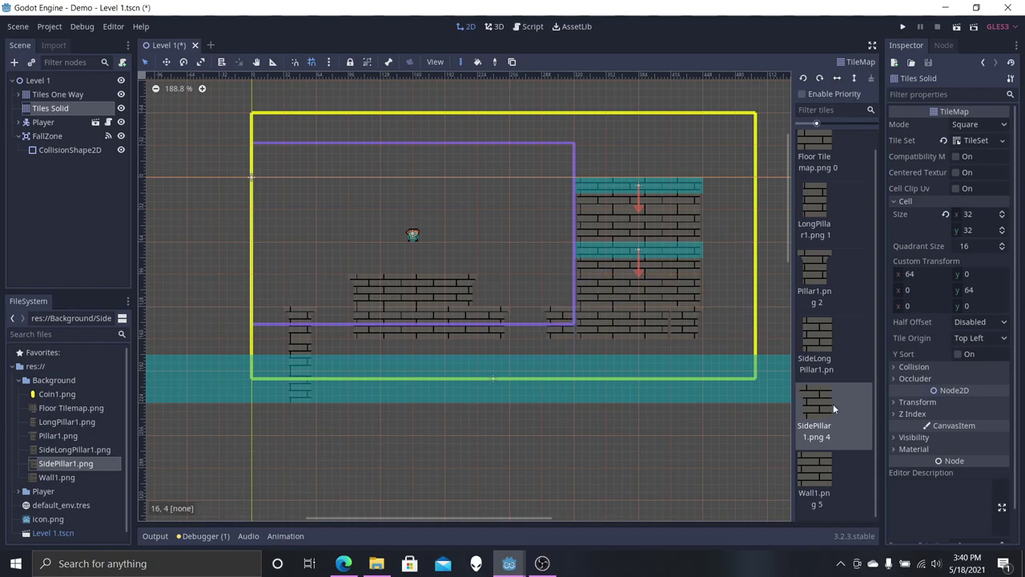
Step: Fill cell 12, 4 with a Wall1.png tile and run the project to preview the level
{"action": "left_click", "coordinate": [815, 464]}
{"action": "left_click", "coordinate": [671, 336]}
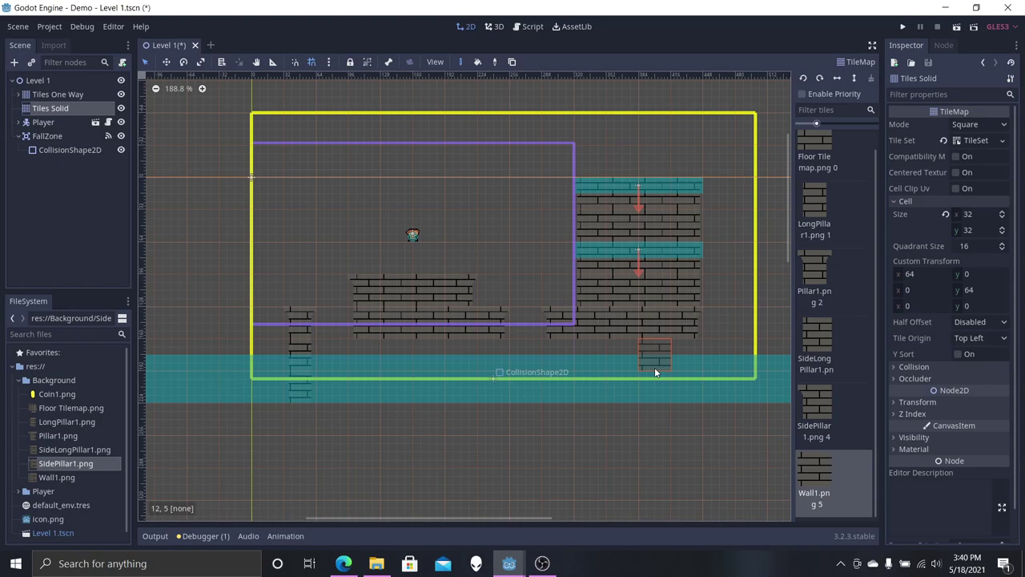
{"action": "left_click", "coordinate": [902, 27]}
{"action": "left_click_drag", "start_coordinate": [619, 124], "coordinate": [522, 30]}
{"action": "left_click", "coordinate": [960, 26]}
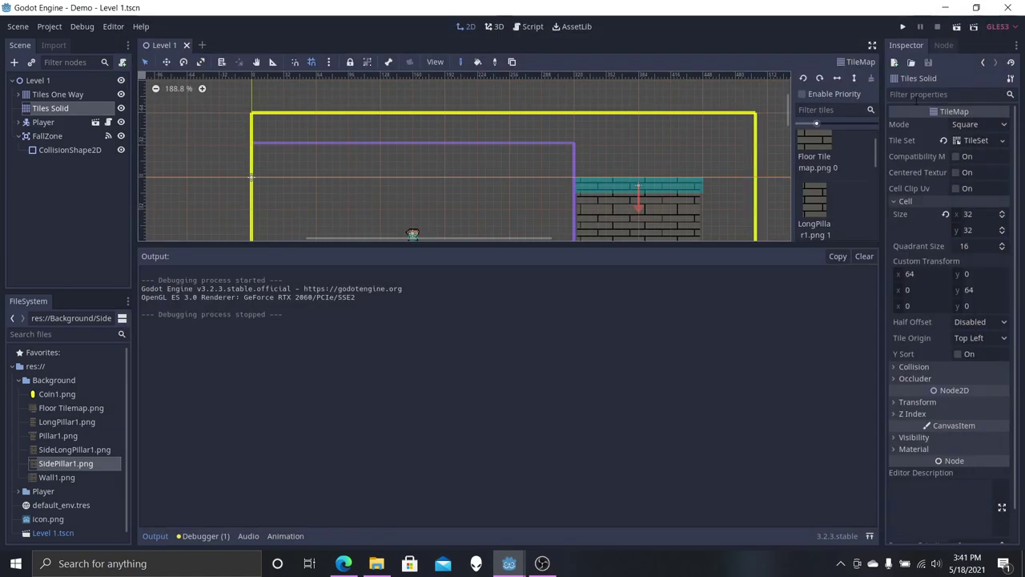
{"action": "left_click_drag", "start_coordinate": [509, 244], "coordinate": [536, 426]}
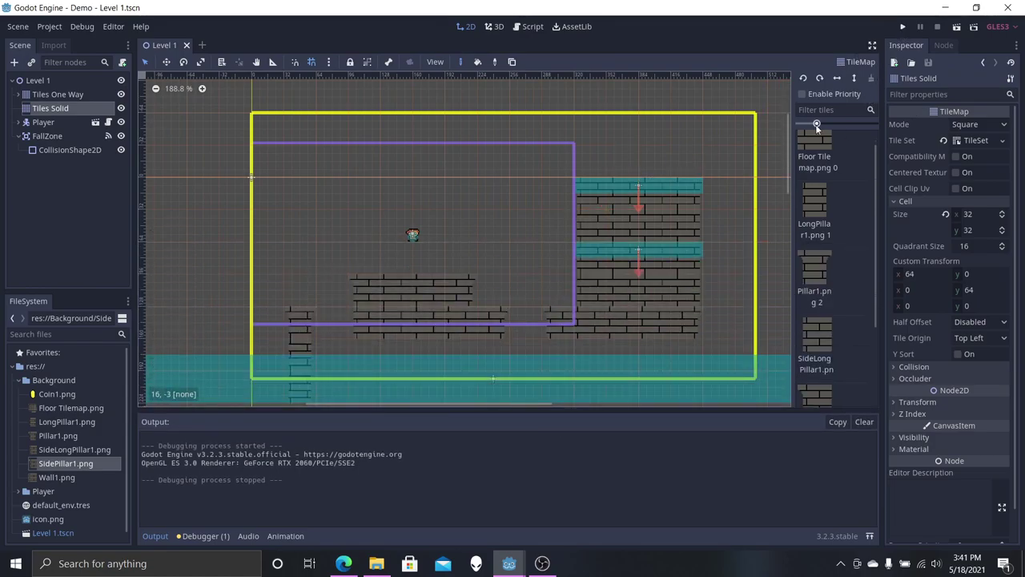
Step: Select the Floor Tilemap.png tile, run the project again to check the platforms, and close the game window
{"action": "left_click", "coordinate": [826, 155]}
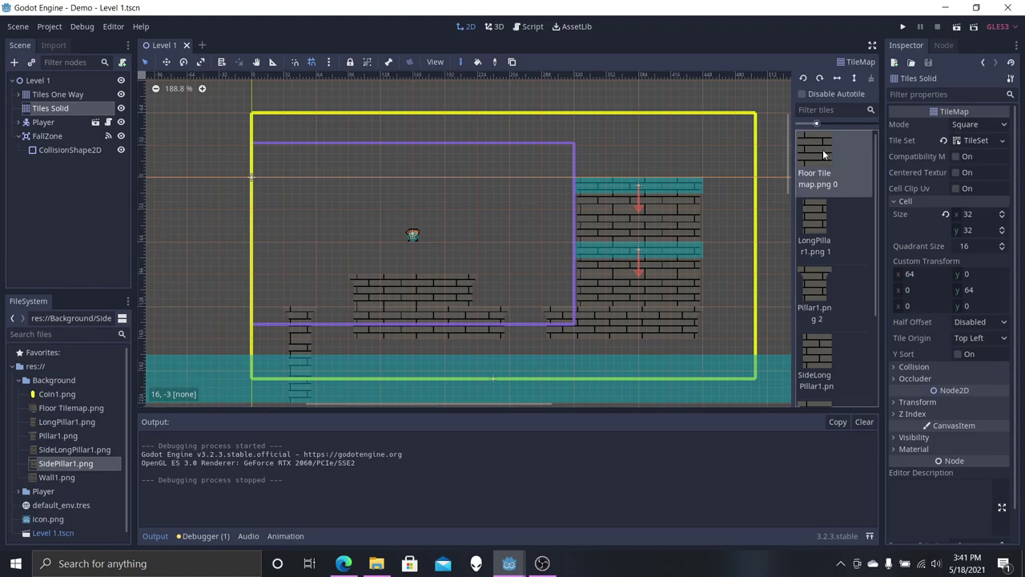
{"action": "left_click", "coordinate": [902, 30]}
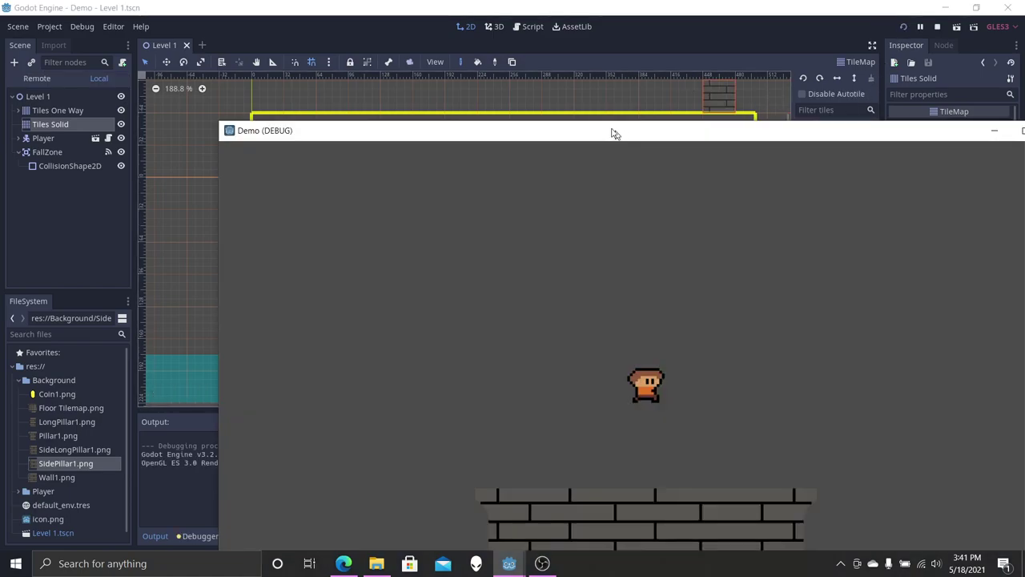
{"action": "left_click_drag", "start_coordinate": [613, 131], "coordinate": [513, 31]}
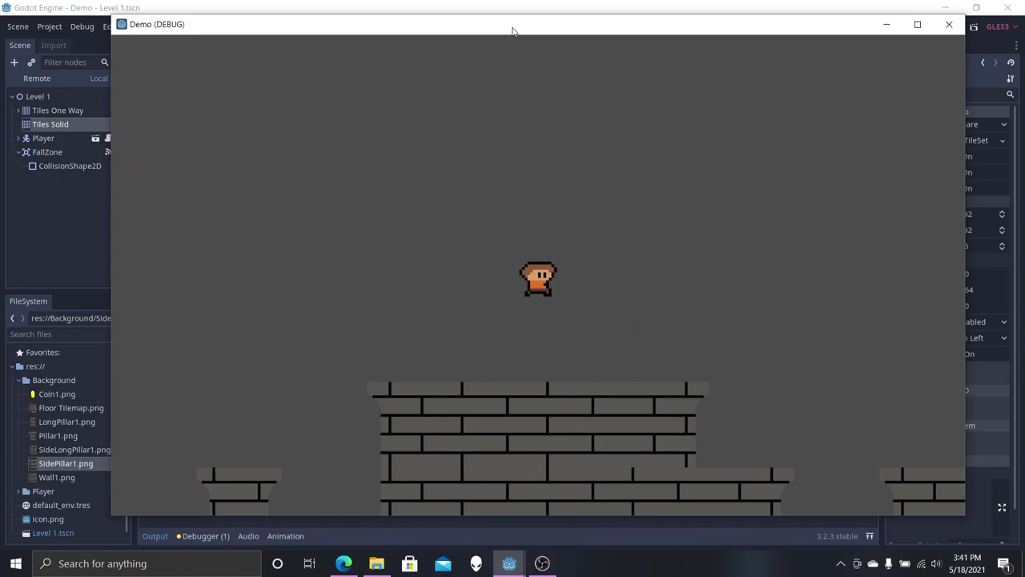
{"action": "left_click", "coordinate": [948, 24]}
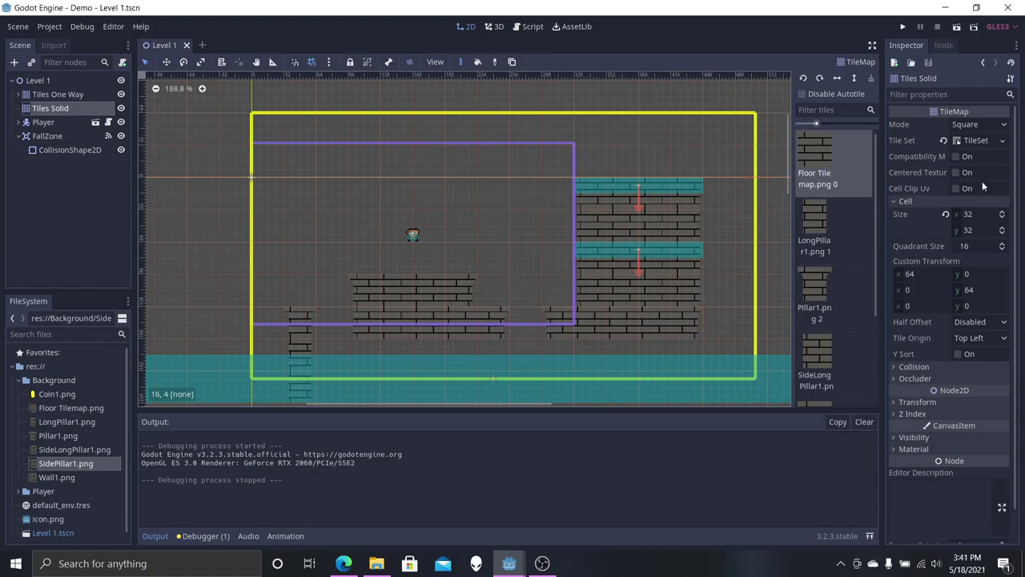
Step: Remove the Floor Tilemap.png texture and all its tiles from the Tiles Solid tile set
{"action": "left_click", "coordinate": [976, 141]}
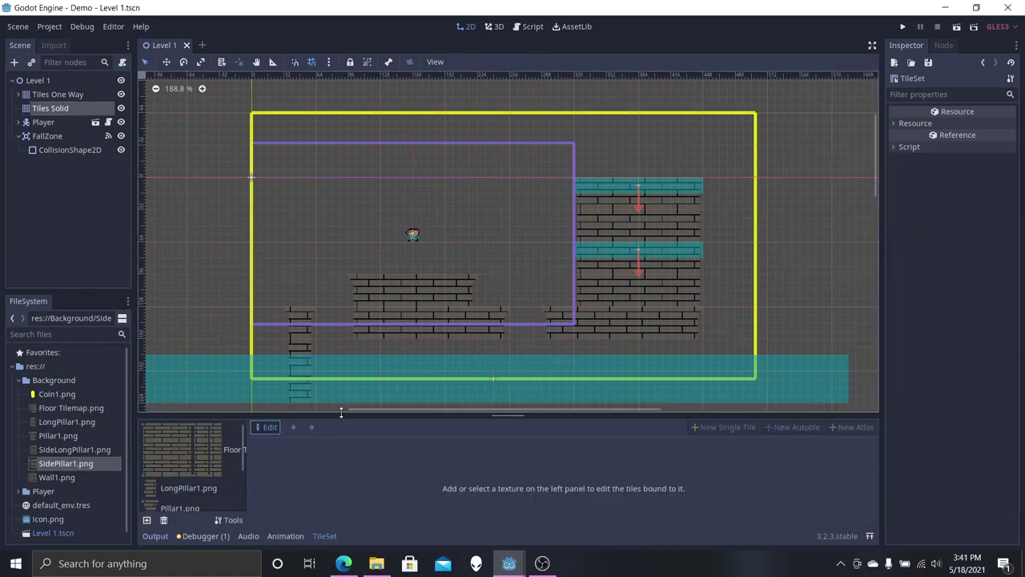
{"action": "left_click_drag", "start_coordinate": [338, 414], "coordinate": [244, 227]}
{"action": "left_click", "coordinate": [196, 256]}
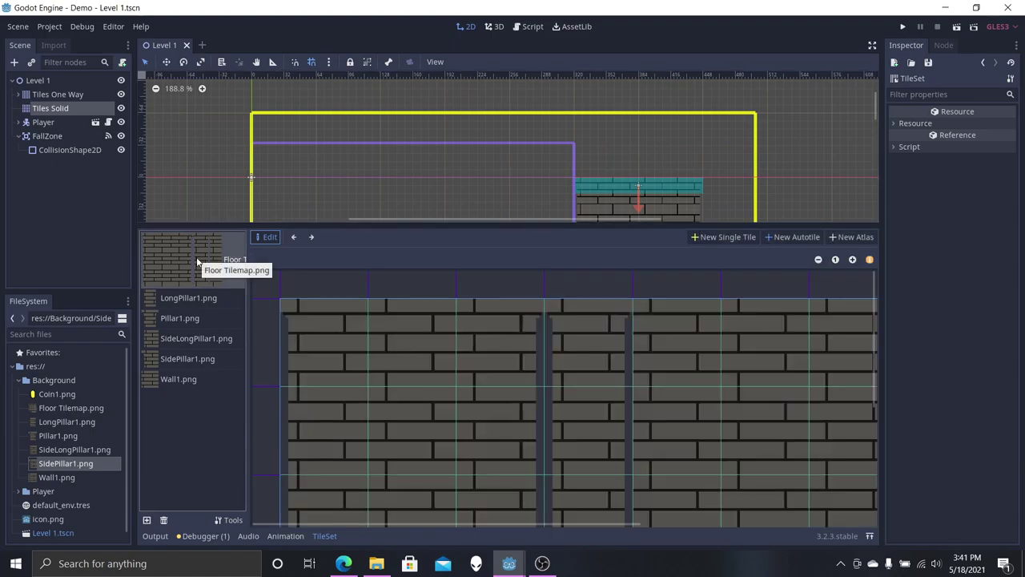
{"action": "left_click", "coordinate": [164, 518]}
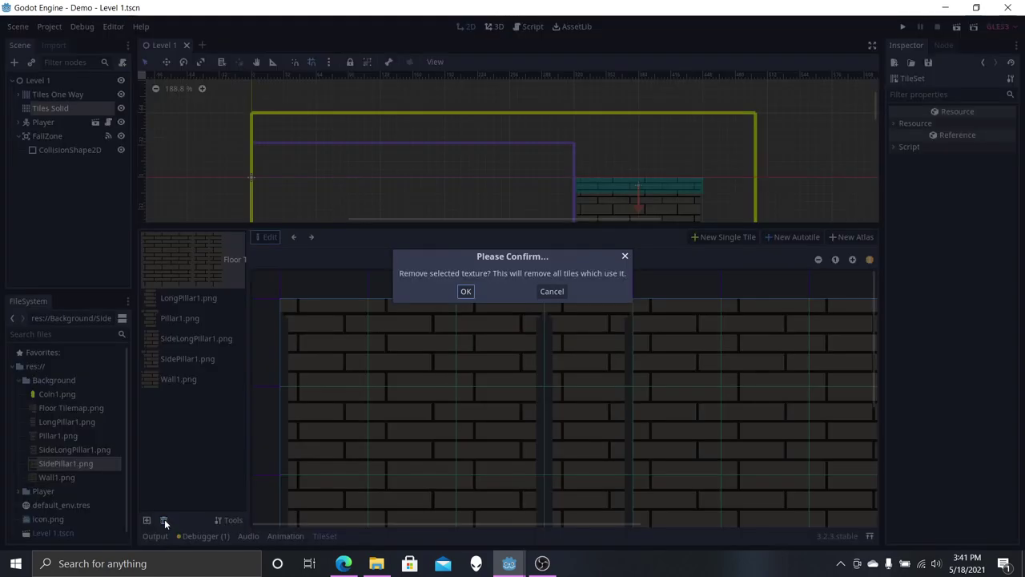
{"action": "left_click", "coordinate": [458, 293]}
{"action": "left_click_drag", "start_coordinate": [507, 225], "coordinate": [450, 448]}
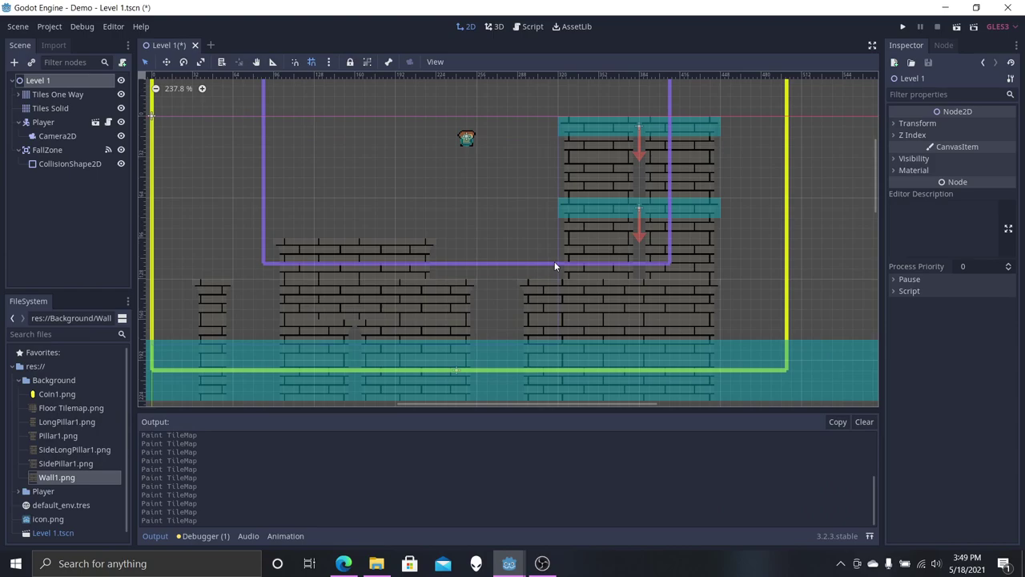
Step: Save the Level 1 scene with its rebuilt platforms
{"action": "middle_click_drag", "start_coordinate": [494, 177], "coordinate": [506, 214]}
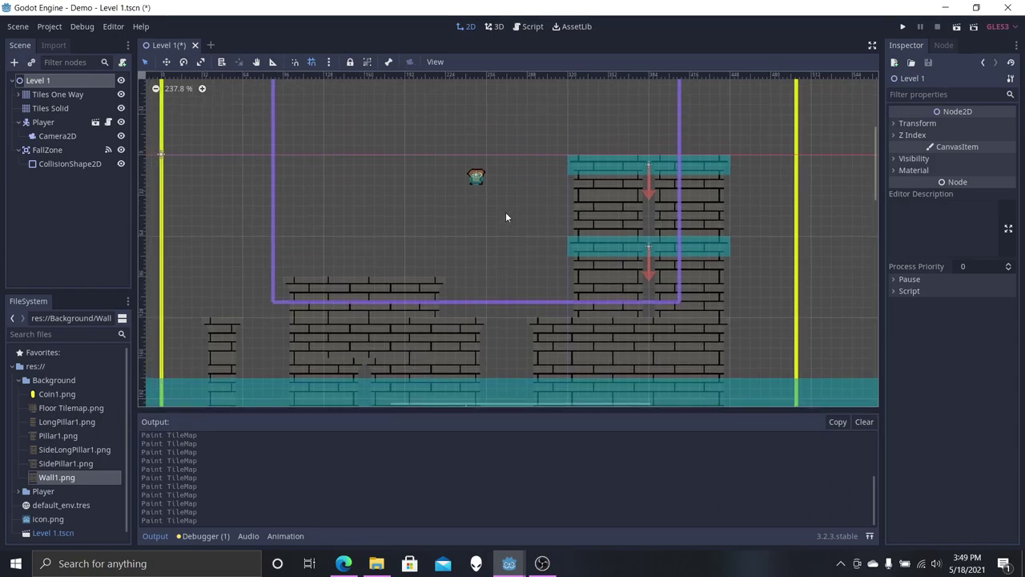
{"action": "key", "text": "ctrl+s"}
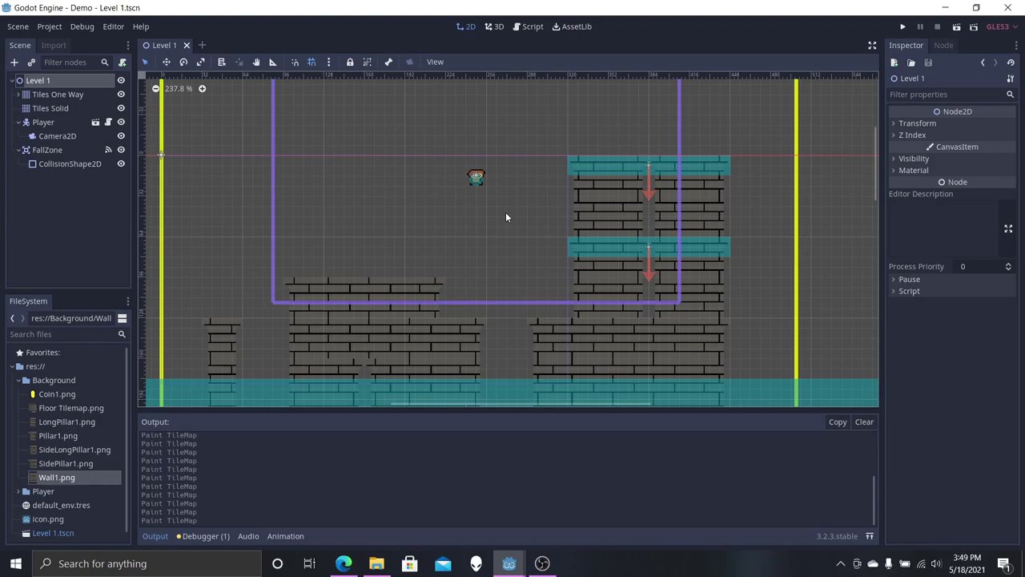
{"action": "scroll", "coordinate": [506, 218], "scroll_direction": "down", "scroll_amount": 2}
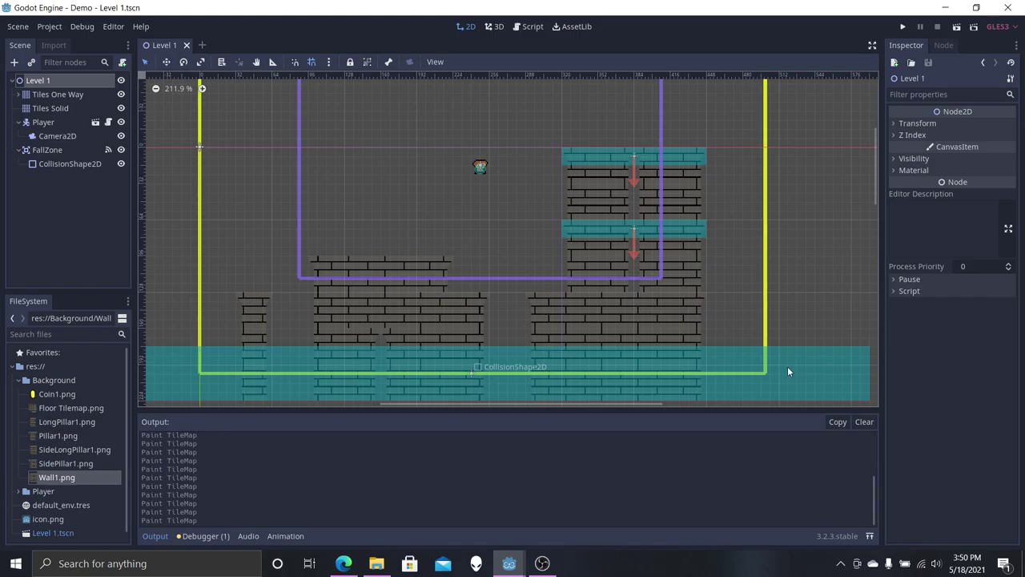
Step: Correct the body name checked in Player.gd's _on_FallZone_body_entered function to "Player"
{"action": "left_click", "coordinate": [95, 122]}
{"action": "scroll", "coordinate": [561, 232], "scroll_direction": "down", "scroll_amount": 3}
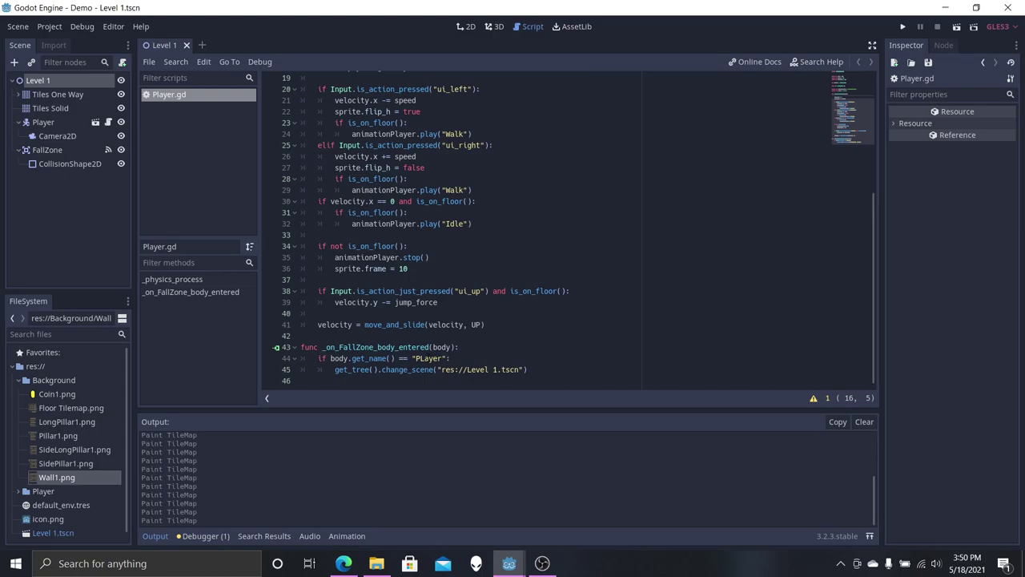
{"action": "left_click", "coordinate": [424, 358]}
{"action": "key", "text": "BackSpace"}
{"action": "type", "text": "l"}
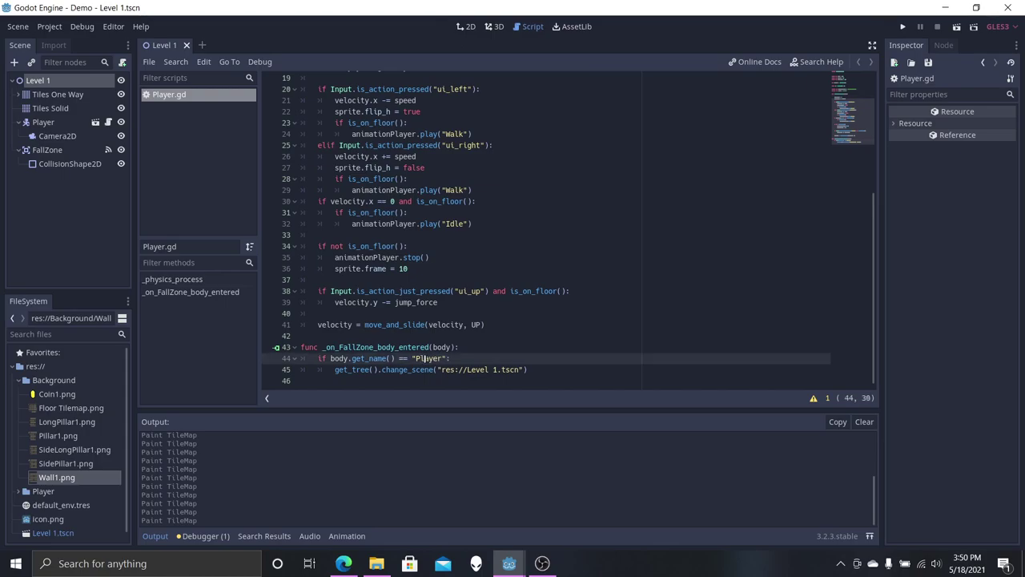
{"action": "left_click_drag", "start_coordinate": [450, 359], "coordinate": [319, 358]}
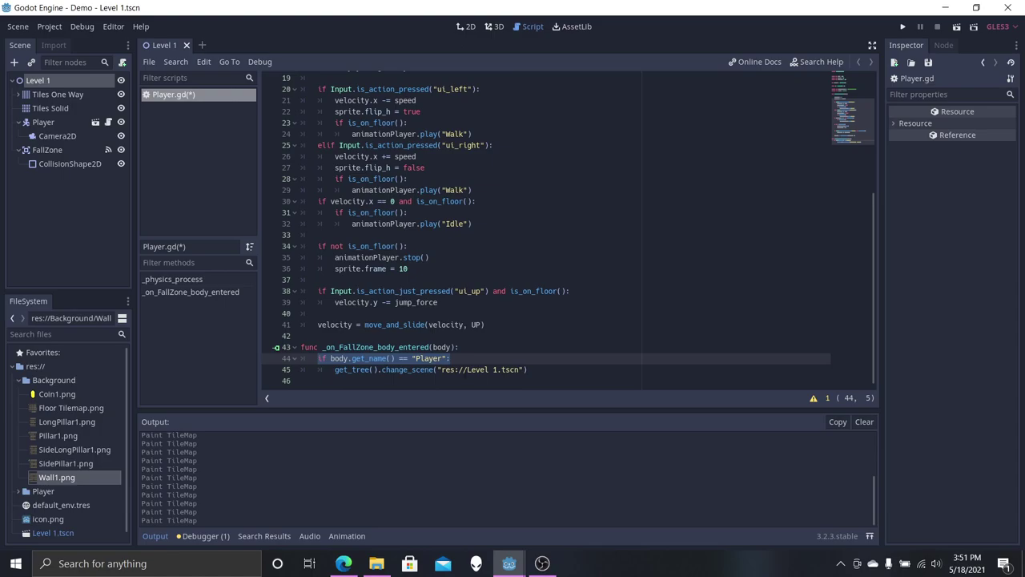
{"action": "left_click", "coordinate": [471, 348]}
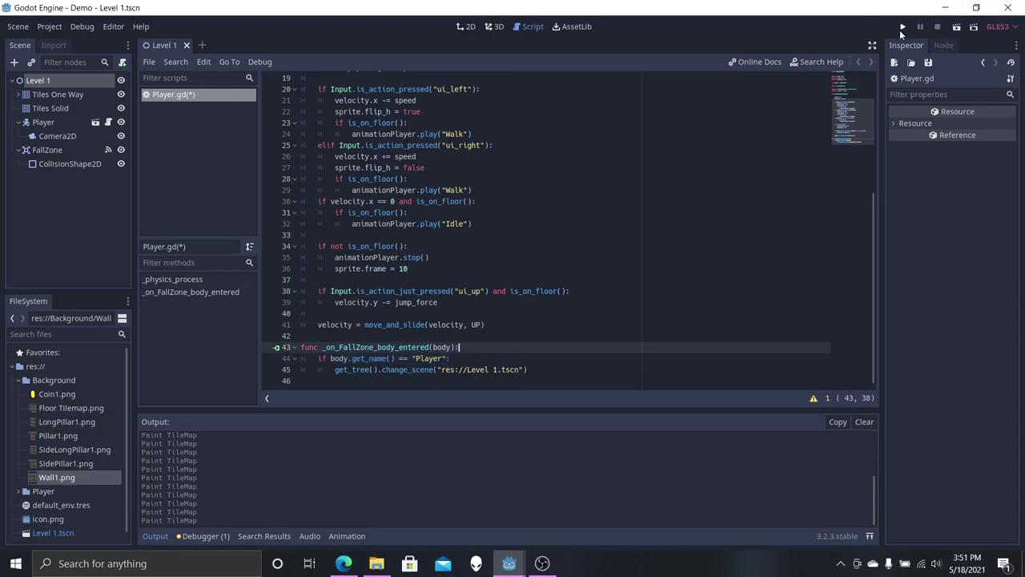
Step: Run the project and move the character across the gap and up onto the top of the double tower
{"action": "left_click", "coordinate": [902, 27]}
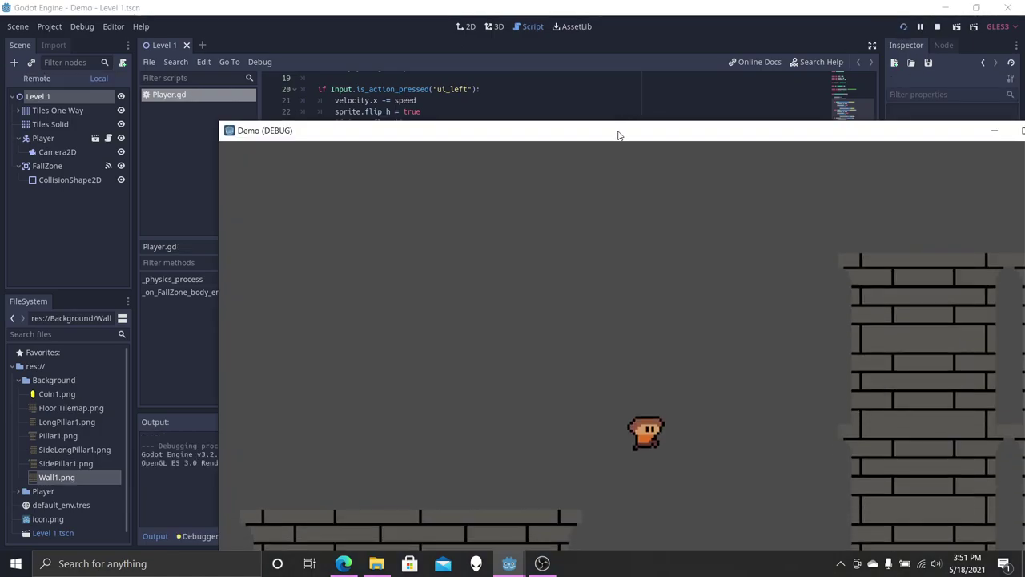
{"action": "left_click_drag", "start_coordinate": [613, 133], "coordinate": [546, 43]}
{"action": "key", "text": "Right"}
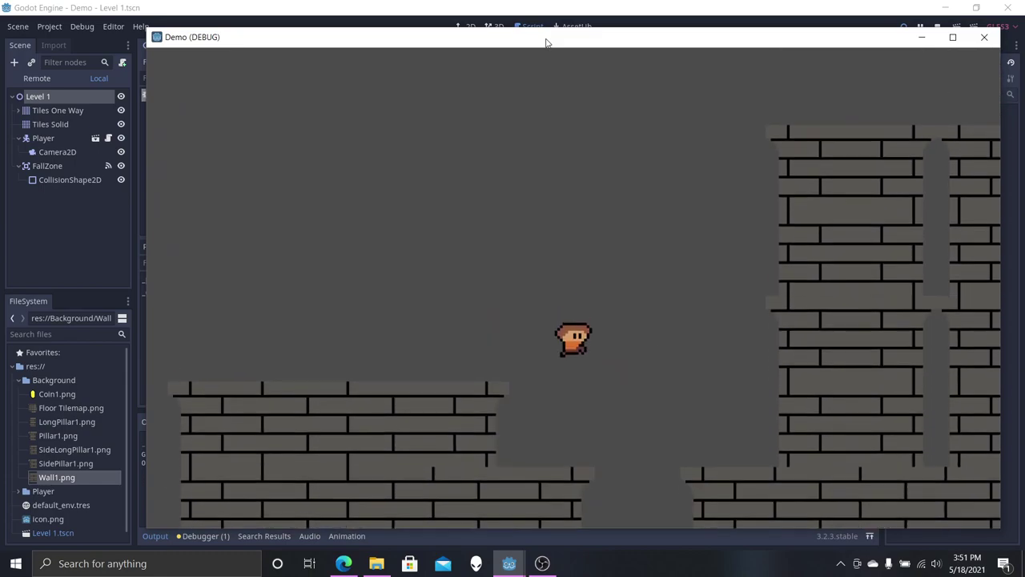
{"action": "key", "text": "space"}
{"action": "key", "text": "Right"}
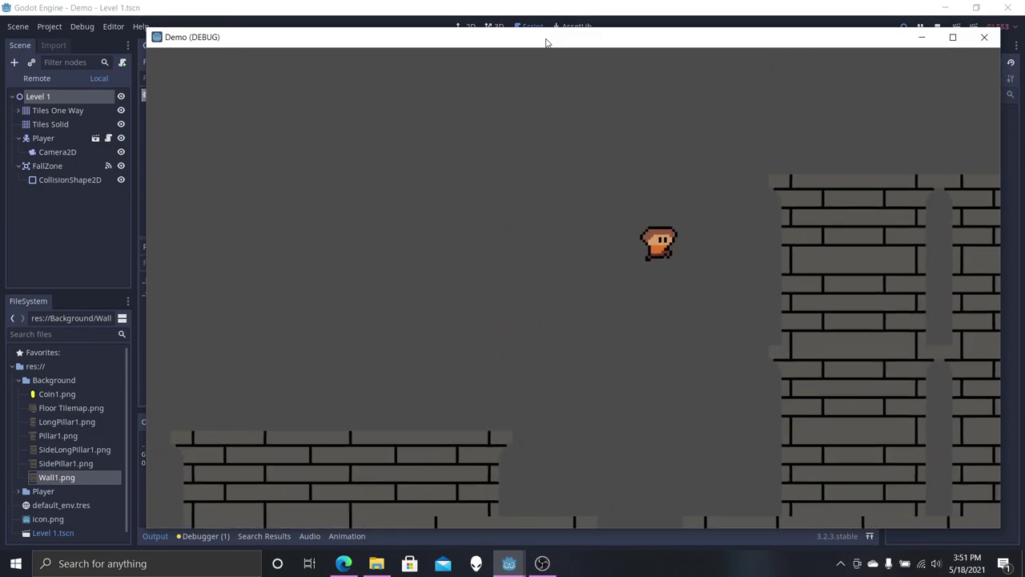
{"action": "key", "text": "space"}
{"action": "key", "text": "Left"}
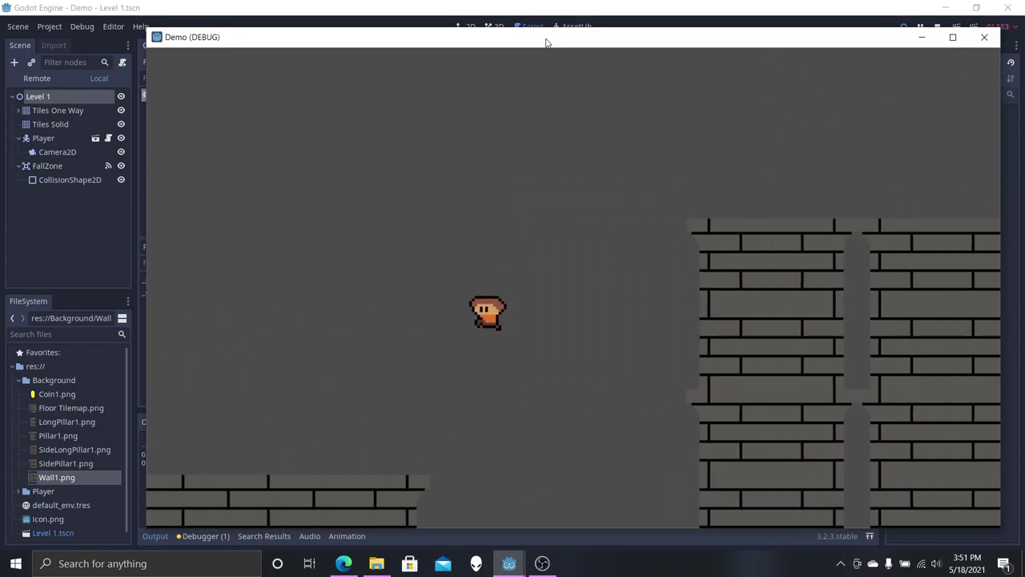
{"action": "key", "text": "space"}
{"action": "key", "text": "Right"}
{"action": "key", "text": "Left"}
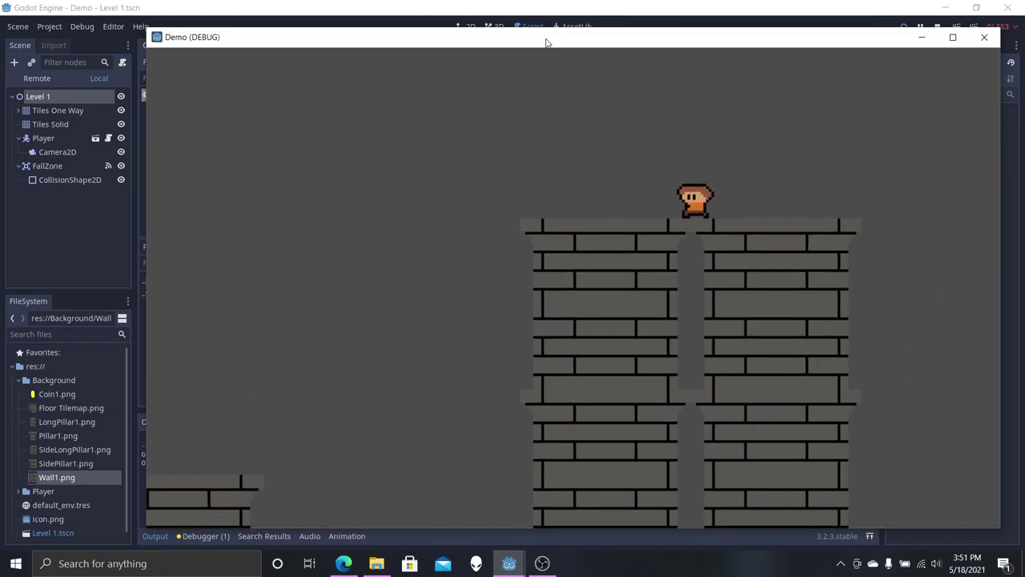
Step: Bring the character down through the double tower and walk it back and forth along the tower's base
{"action": "key", "text": "space"}
{"action": "key", "text": "Right"}
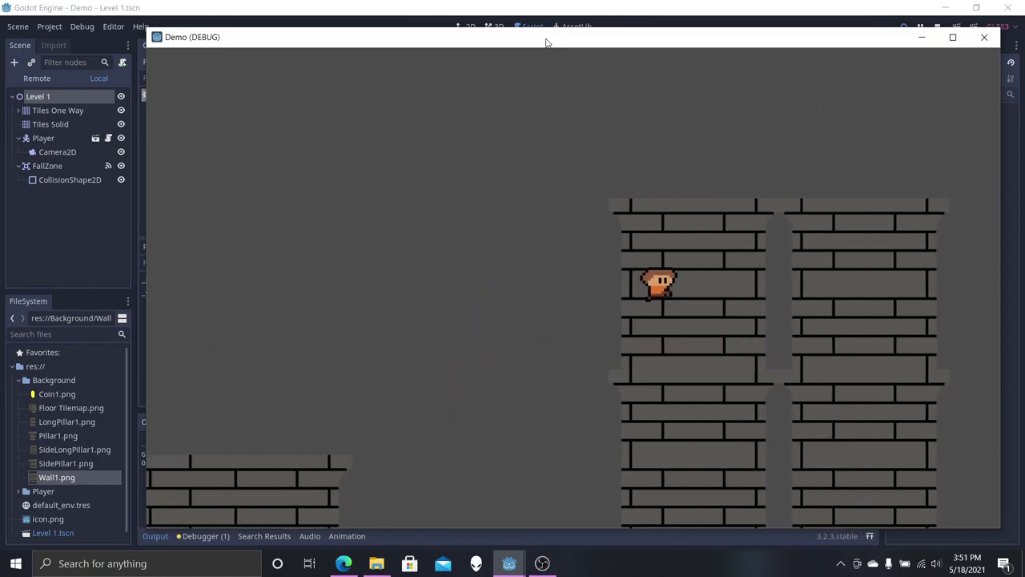
{"action": "key", "text": "Left"}
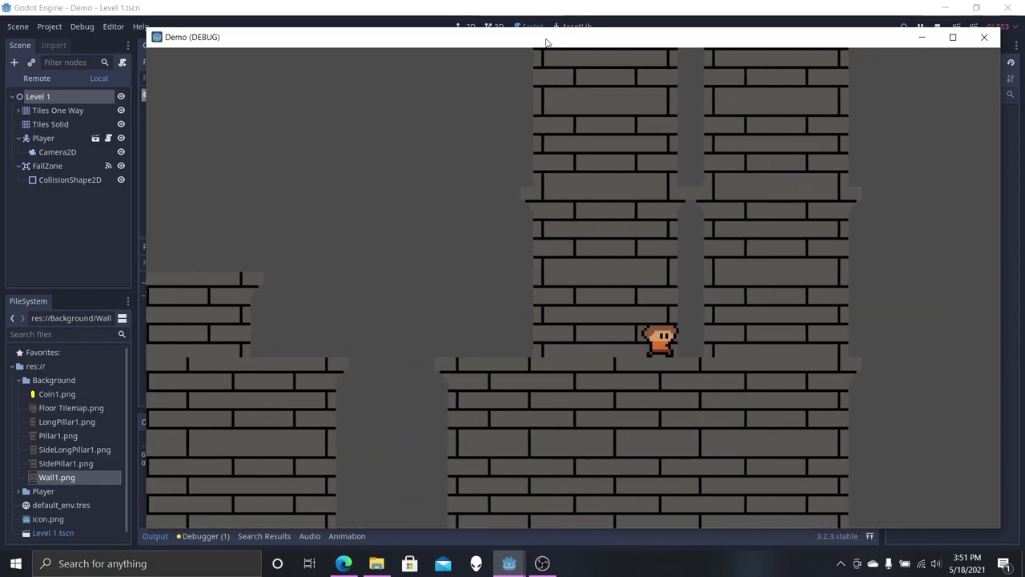
{"action": "key", "text": "Left"}
{"action": "key", "text": "Right"}
{"action": "key", "text": "Left"}
{"action": "key", "text": "Right"}
{"action": "key", "text": "Left"}
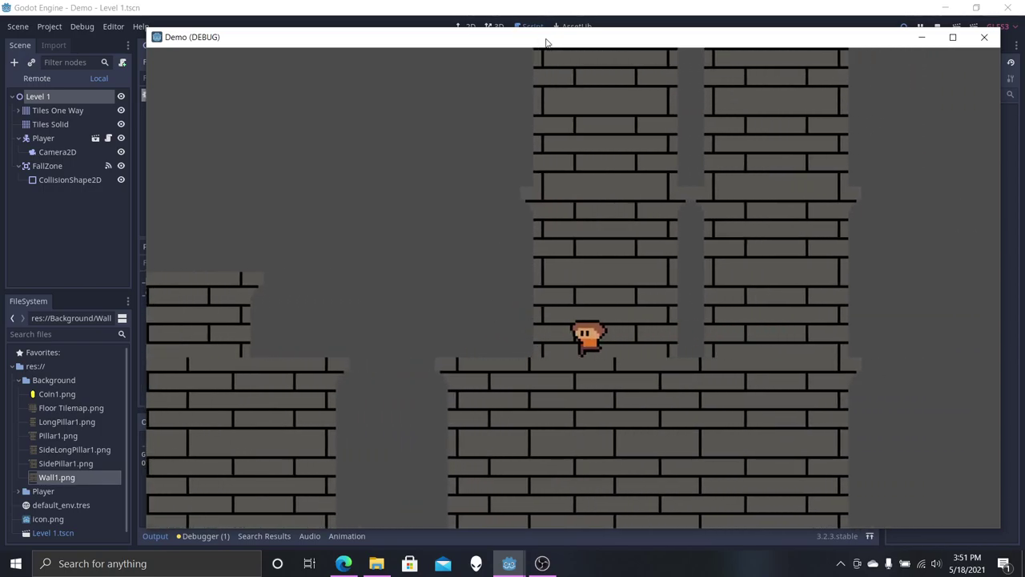
Step: Jump the character back across the gap to test the central platform, and end the test run
{"action": "key", "text": "Up"}
{"action": "key", "text": "Left"}
{"action": "key", "text": "Up"}
{"action": "key", "text": "Right"}
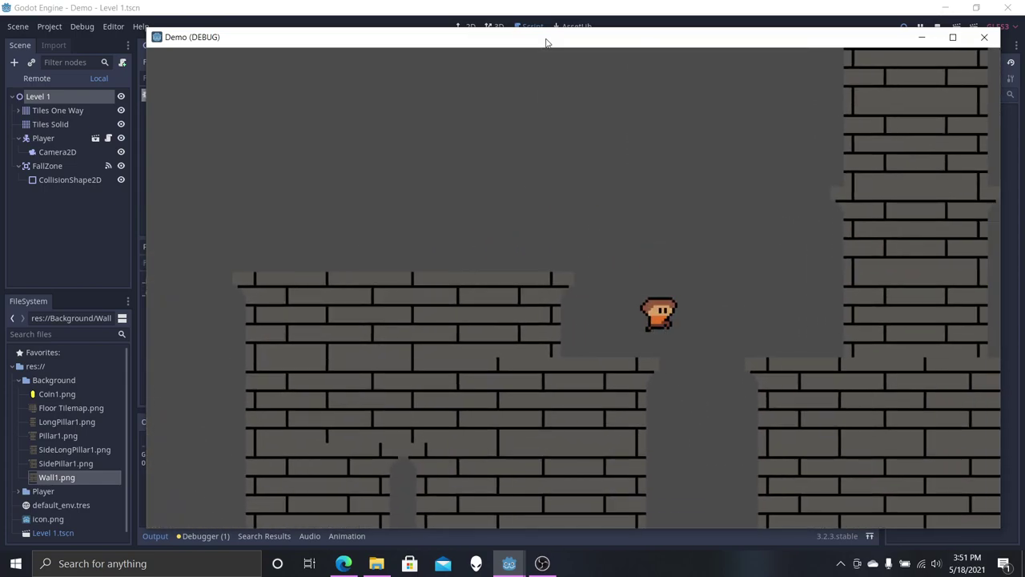
{"action": "key", "text": "Up"}
{"action": "key", "text": "Up"}
{"action": "key", "text": "Left"}
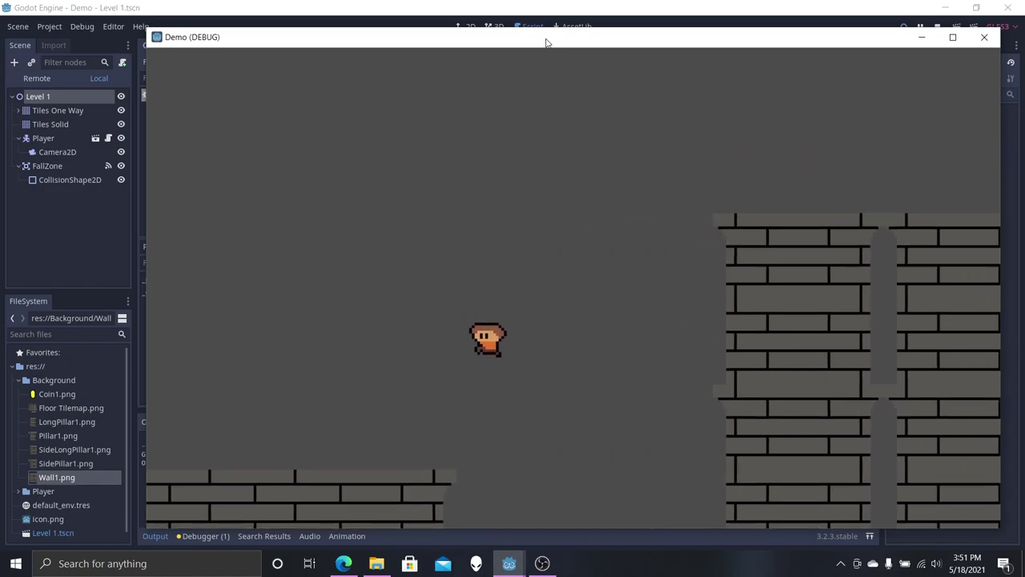
{"action": "left_click", "coordinate": [984, 37]}
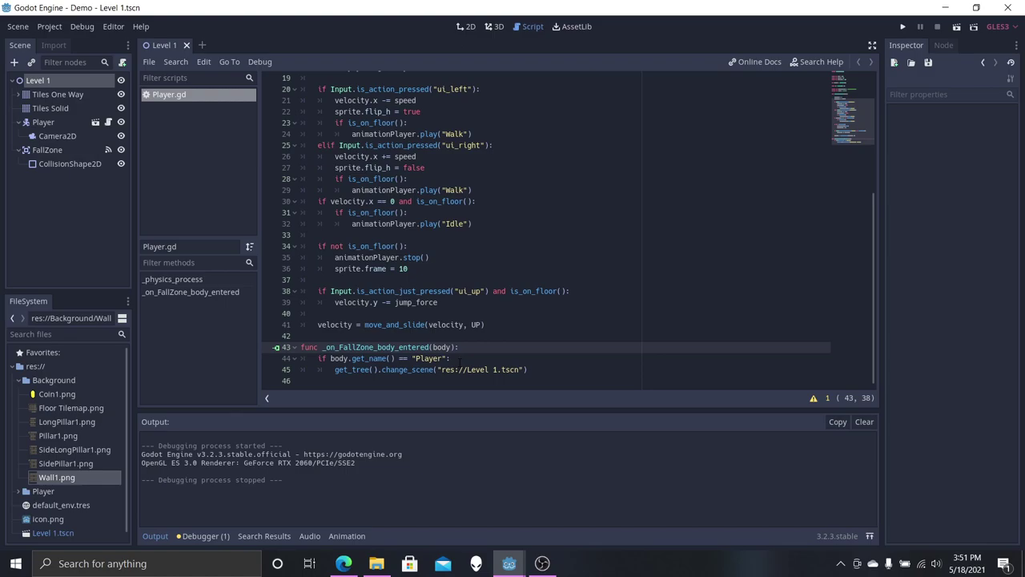
Step: Create a new scene with a StaticBody2D as its root node
{"action": "left_click", "coordinate": [202, 46]}
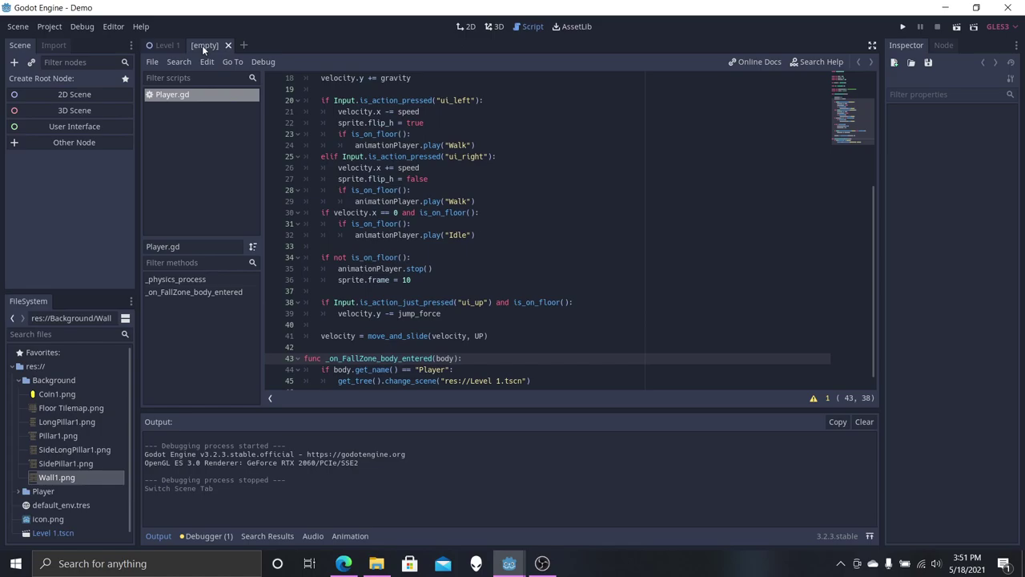
{"action": "left_click", "coordinate": [78, 142]}
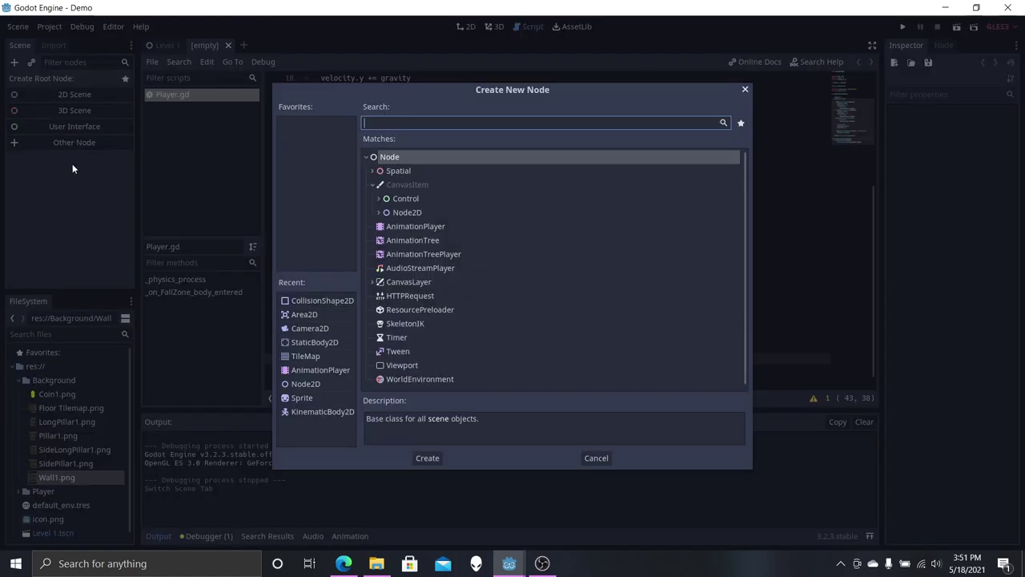
{"action": "type", "text": "sta"}
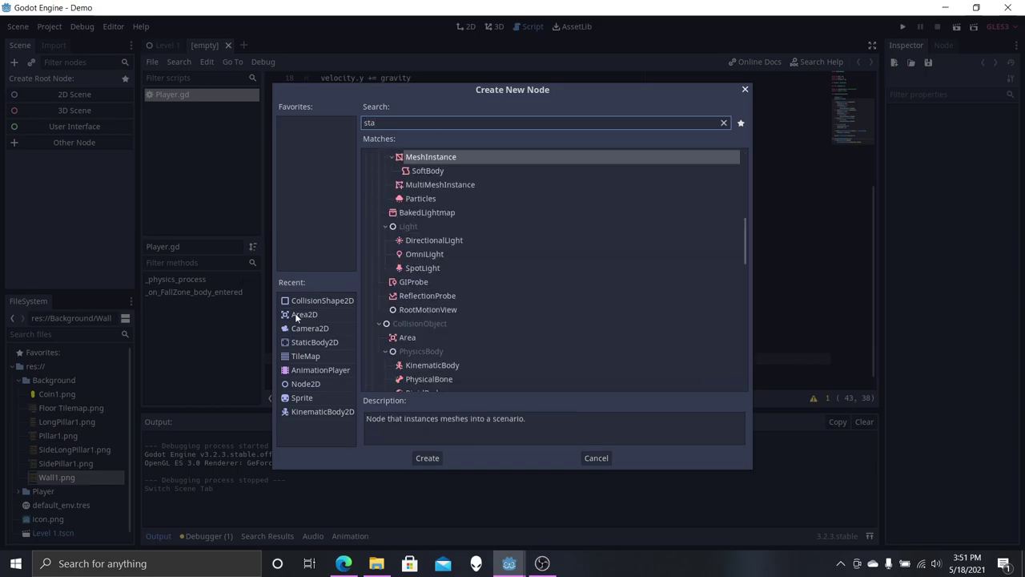
{"action": "double_click", "coordinate": [306, 341]}
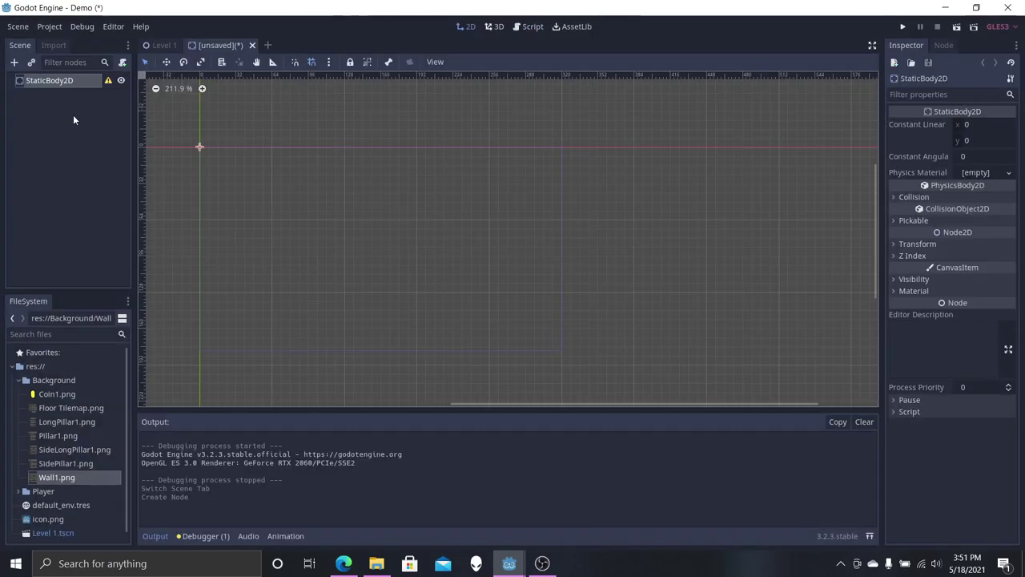
Step: Rename the StaticBody2D root node as Coin
{"action": "double_click", "coordinate": [52, 80]}
{"action": "type", "text": "Col"}
{"action": "type", "text": "n"}
{"action": "key", "text": "Return"}
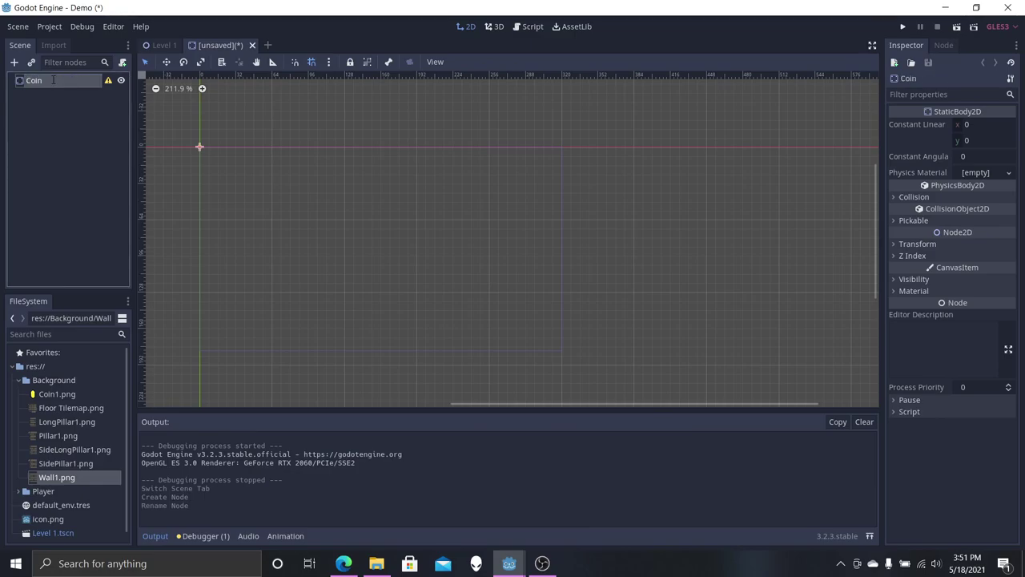
Step: Add a Sprite node as a child of the Coin root node
{"action": "right_click", "coordinate": [56, 82]}
{"action": "left_click", "coordinate": [76, 91]}
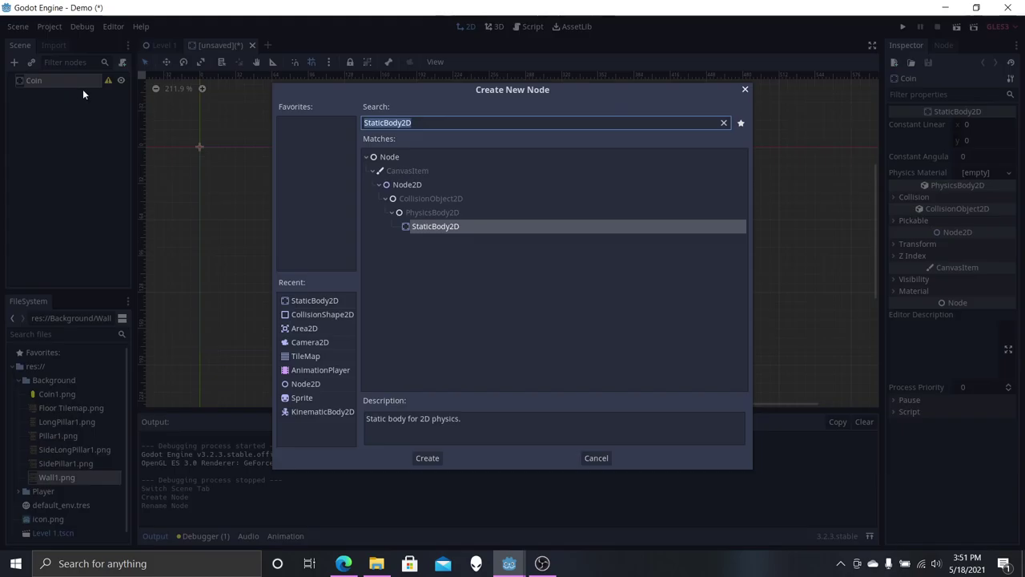
{"action": "type", "text": "sprite"}
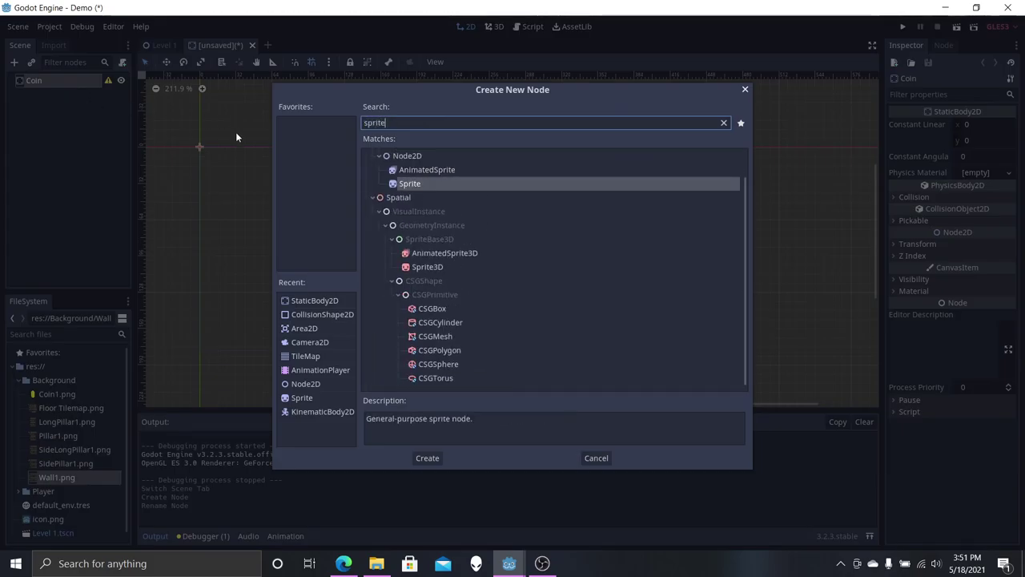
{"action": "double_click", "coordinate": [424, 185]}
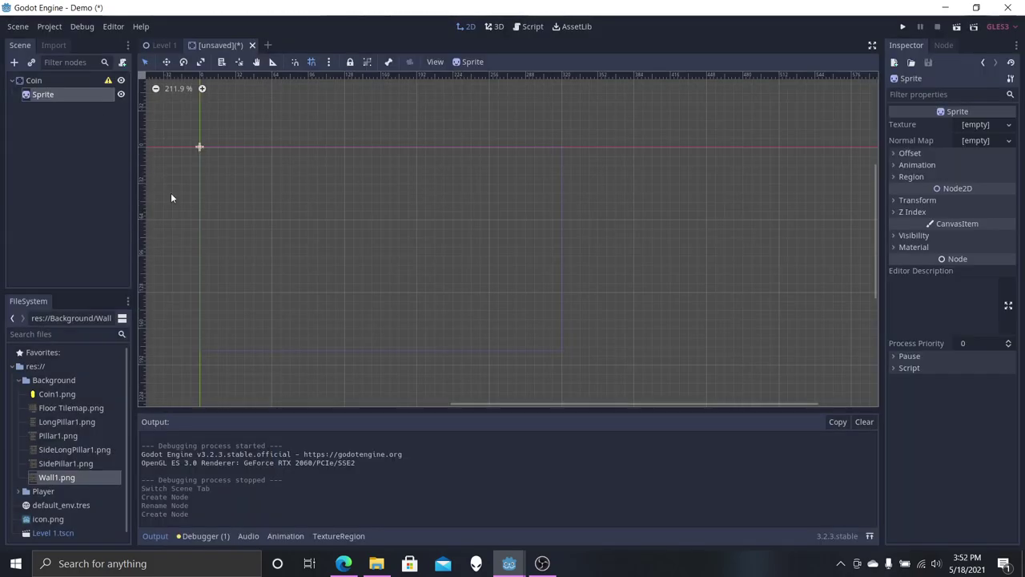
Step: Turn off the Filter import flag for Coin1.png and assign that image as the Sprite's texture
{"action": "left_click", "coordinate": [66, 395]}
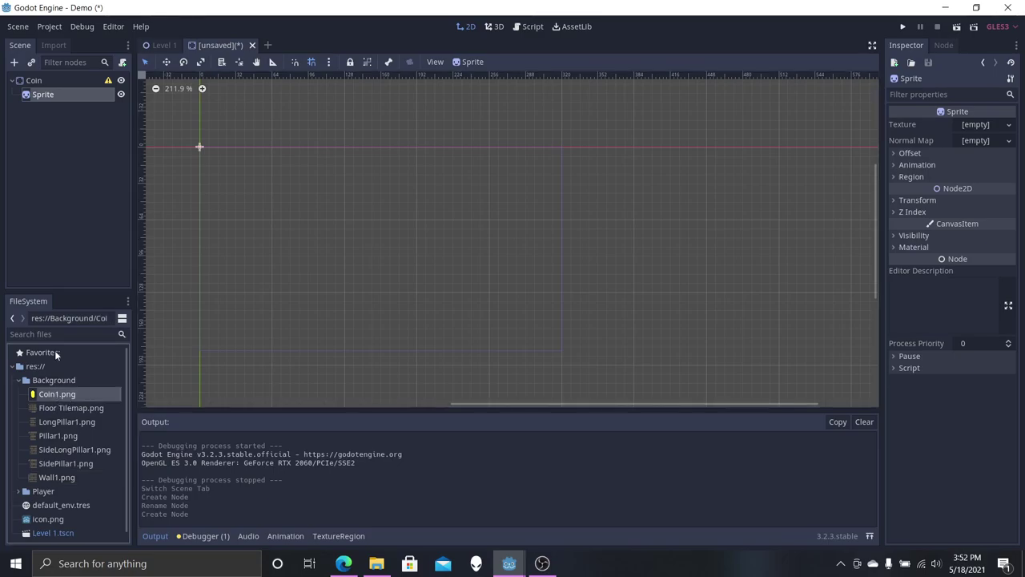
{"action": "left_click", "coordinate": [53, 46]}
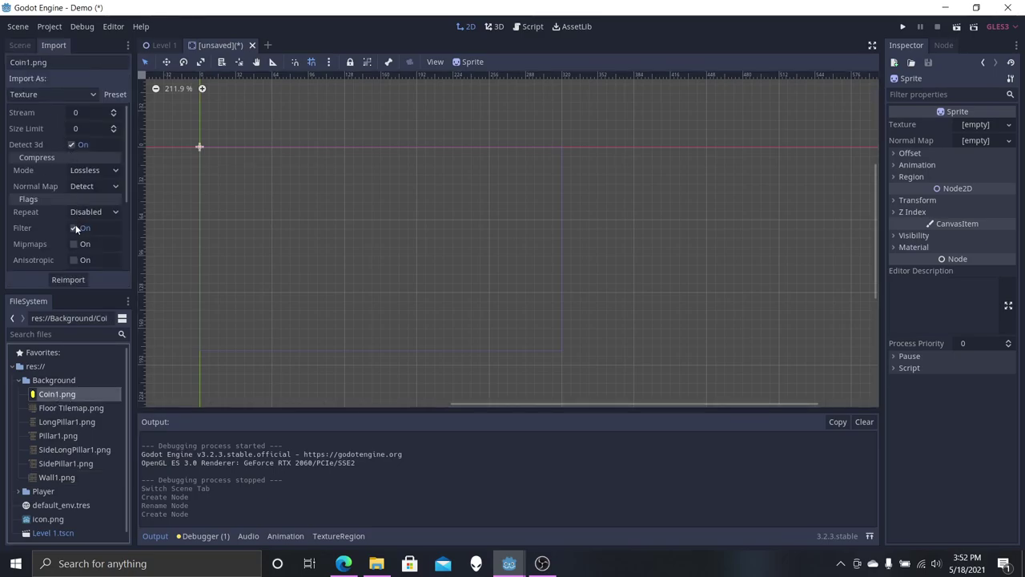
{"action": "left_click_drag", "start_coordinate": [55, 391], "coordinate": [988, 130]}
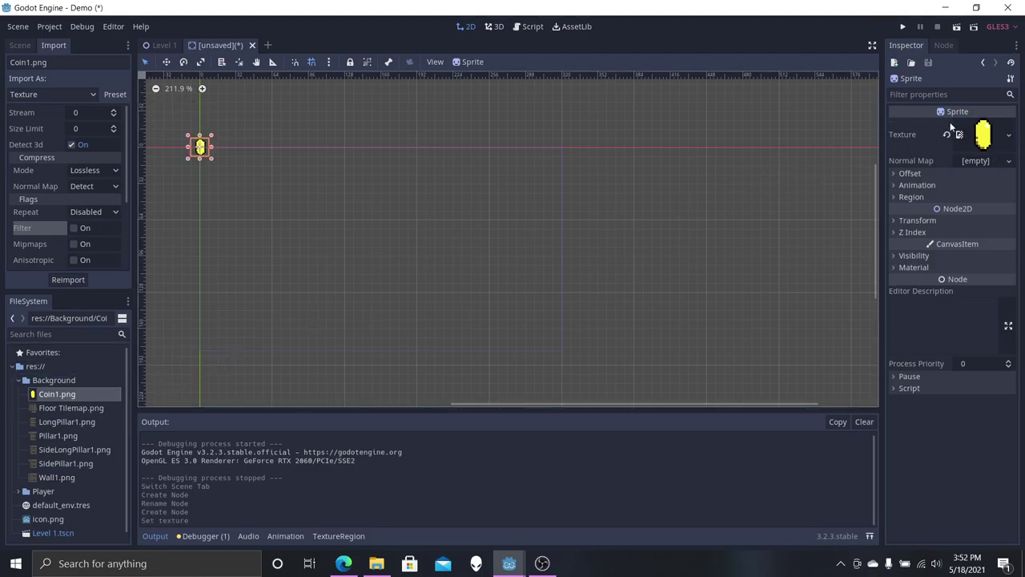
{"action": "left_click", "coordinate": [31, 49]}
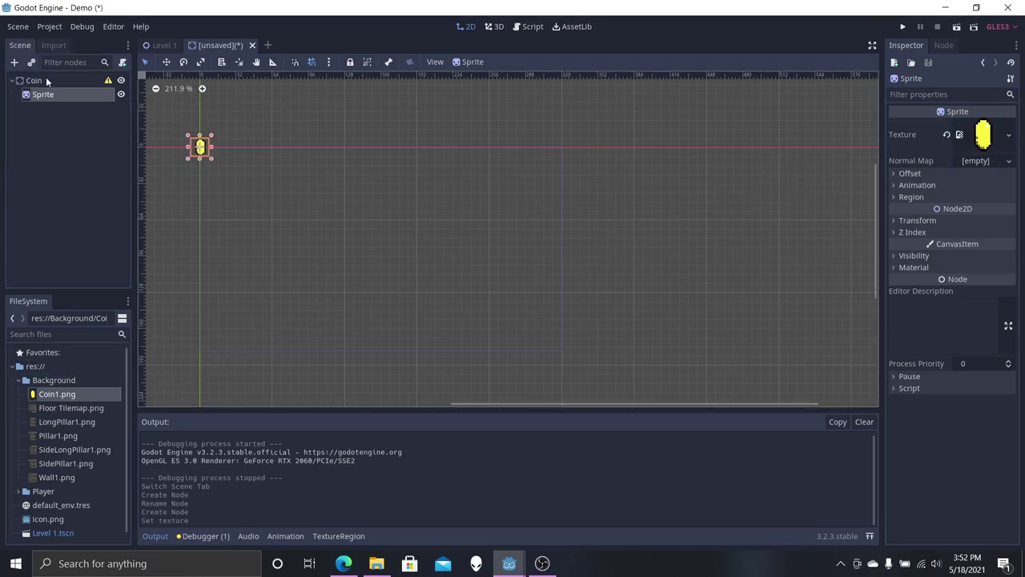
Step: Add a CollisionShape2D child to the Coin node and give it a new CapsuleShape2D
{"action": "middle_click_drag", "start_coordinate": [222, 188], "coordinate": [425, 212]}
{"action": "scroll", "coordinate": [398, 160], "scroll_direction": "up", "scroll_amount": 6}
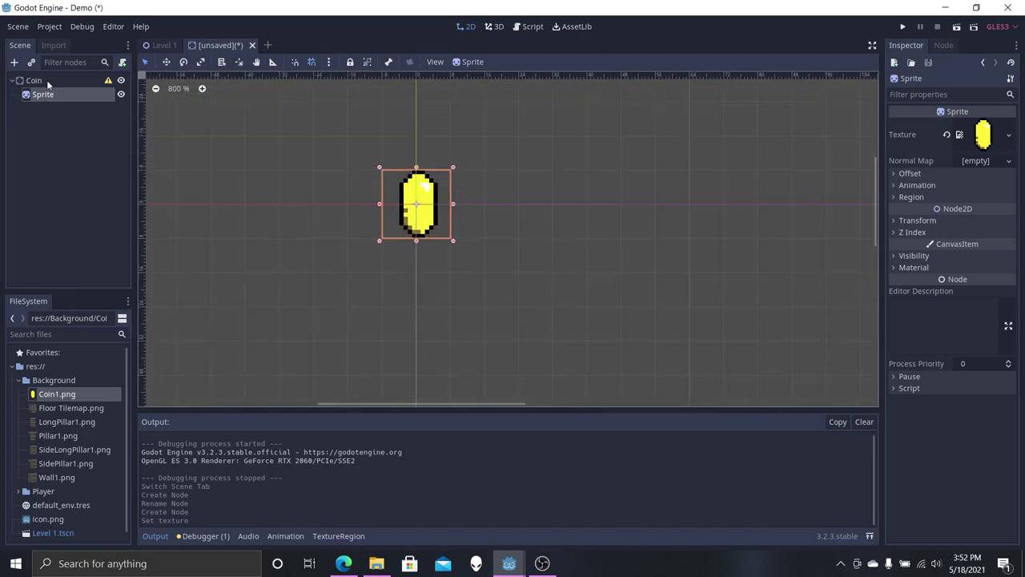
{"action": "right_click", "coordinate": [46, 80]}
{"action": "left_click", "coordinate": [88, 89]}
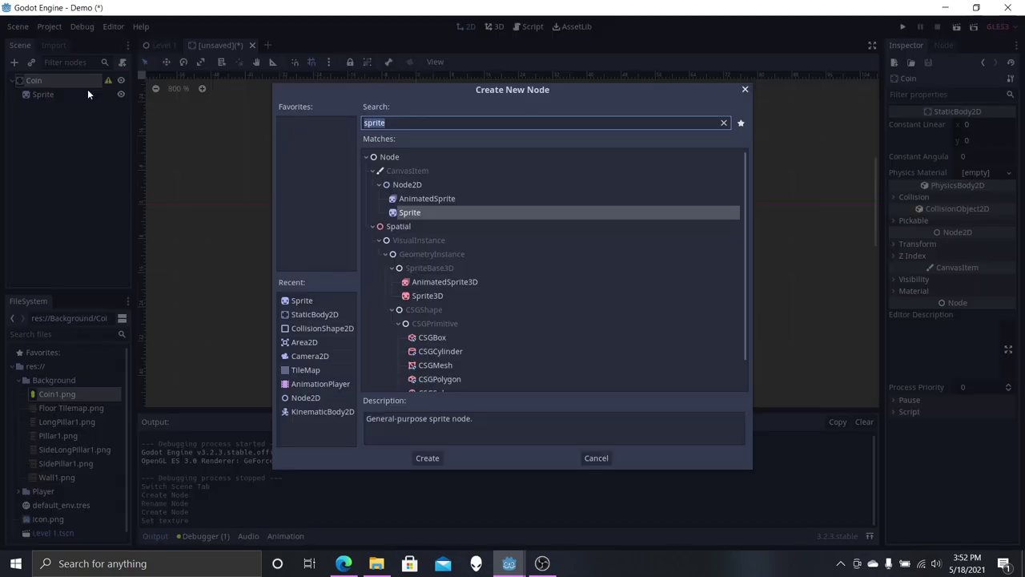
{"action": "double_click", "coordinate": [297, 328]}
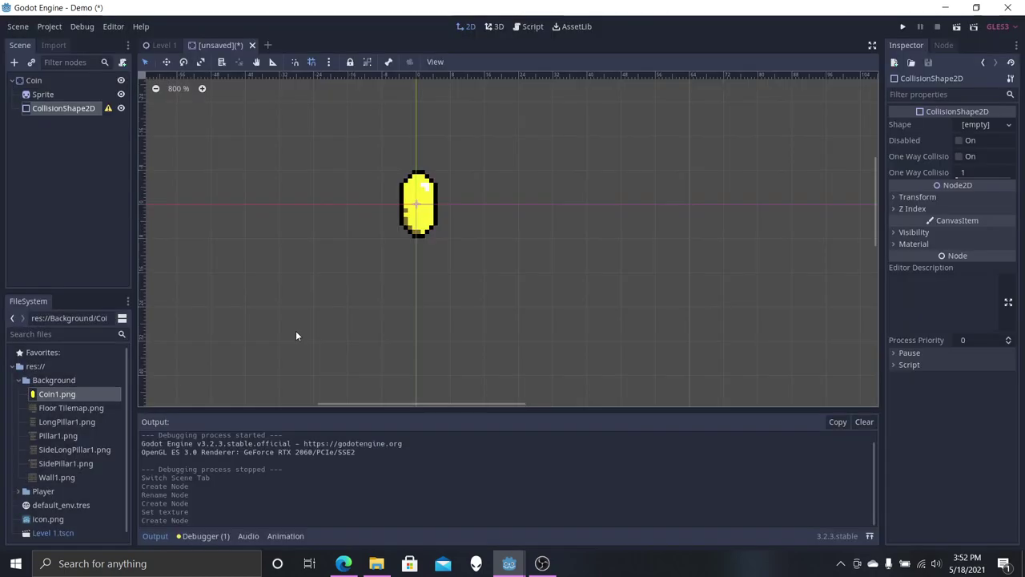
{"action": "left_click", "coordinate": [1006, 125]}
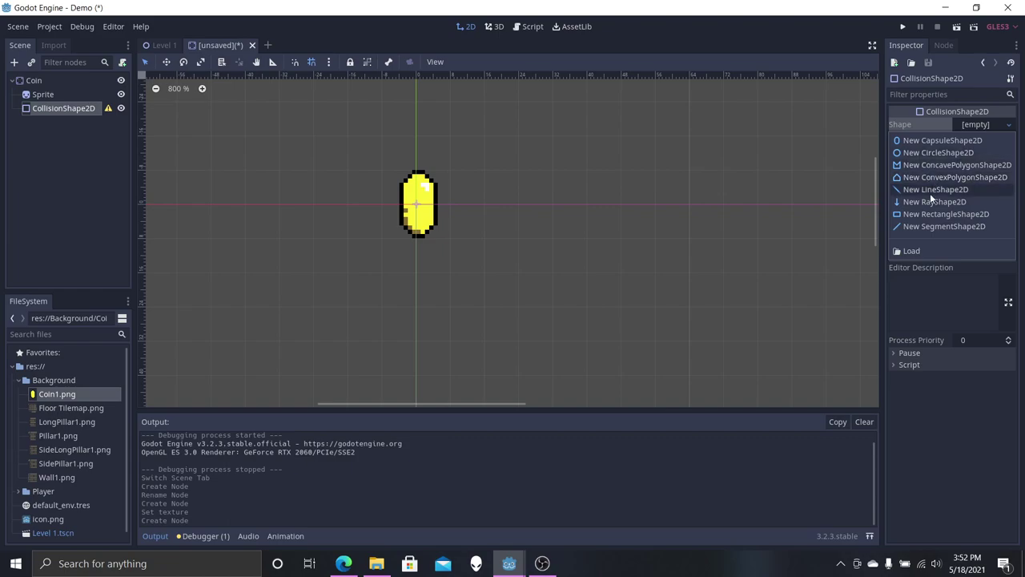
{"action": "left_click", "coordinate": [921, 141]}
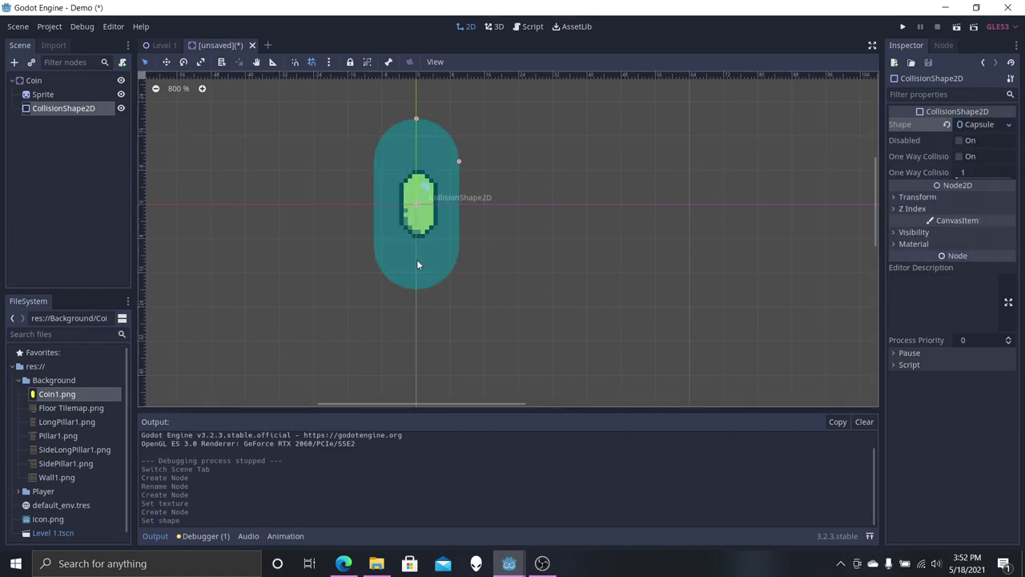
Step: Shrink the capsule to the coin sprite's outline with grid snapping turned off, and save the scene as Coin.tscn
{"action": "left_click_drag", "start_coordinate": [458, 161], "coordinate": [450, 161]}
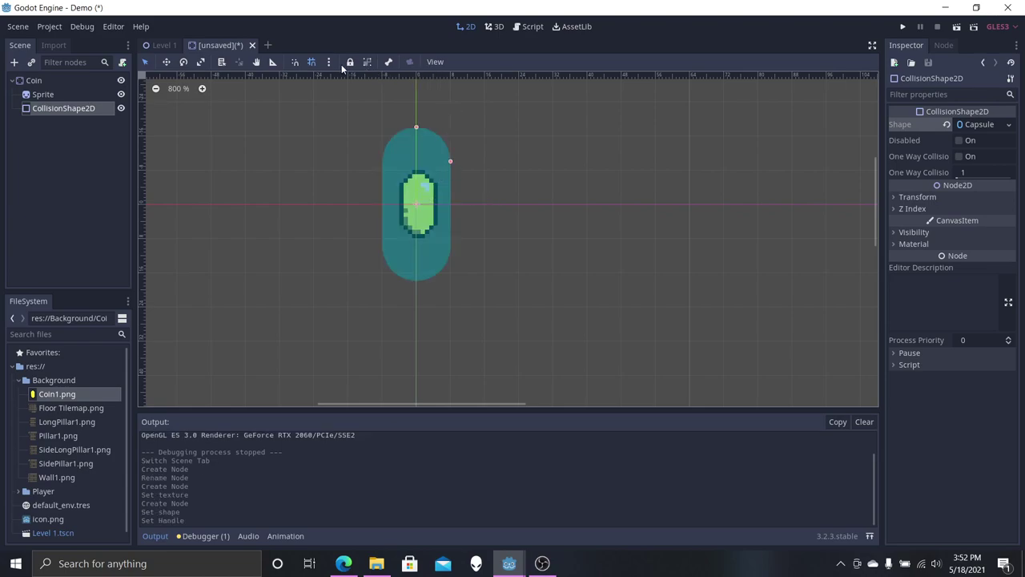
{"action": "left_click", "coordinate": [310, 64]}
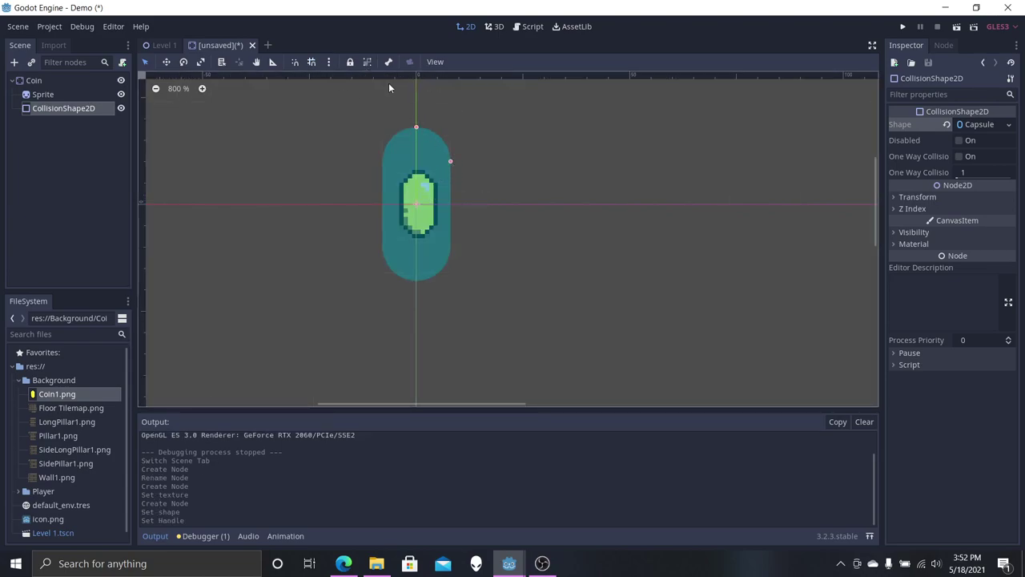
{"action": "left_click", "coordinate": [328, 62]}
{"action": "left_click", "coordinate": [458, 156]}
{"action": "left_click_drag", "start_coordinate": [452, 161], "coordinate": [416, 170]}
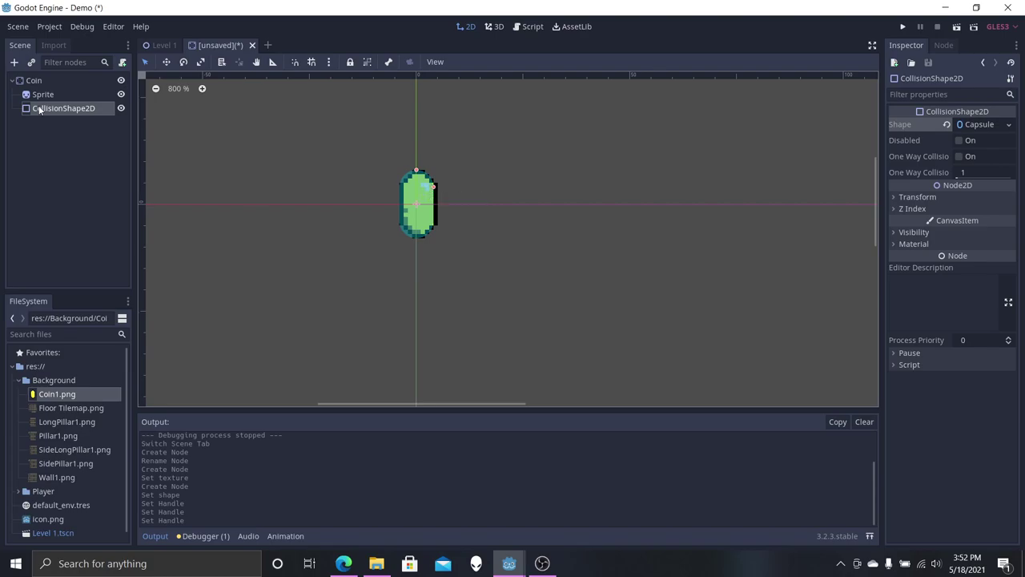
{"action": "key", "text": "ctrl+s"}
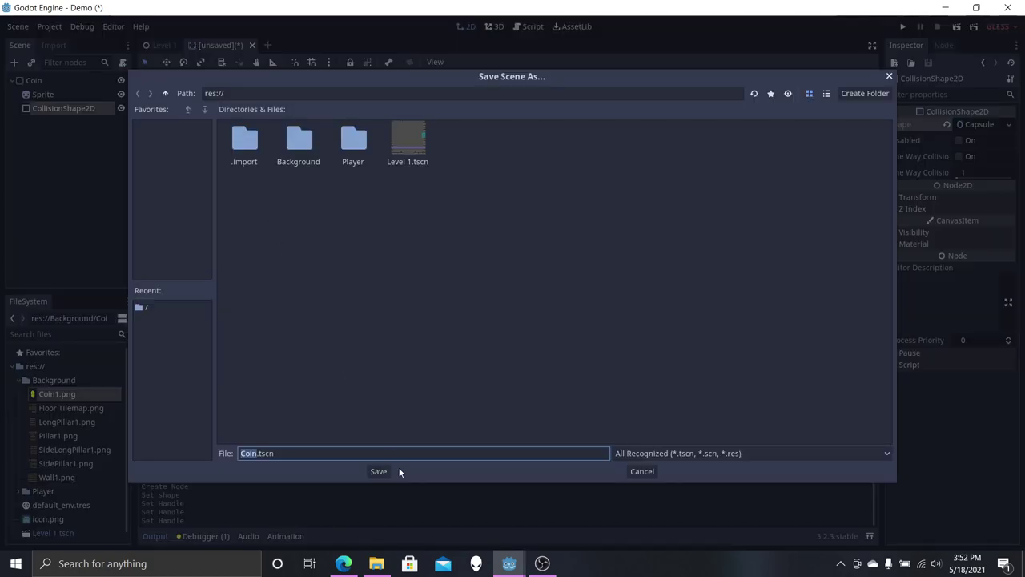
{"action": "left_click", "coordinate": [397, 469]}
Step: Instance Coin.tscn as a child of the Level 1 root node
{"action": "left_click", "coordinate": [160, 48]}
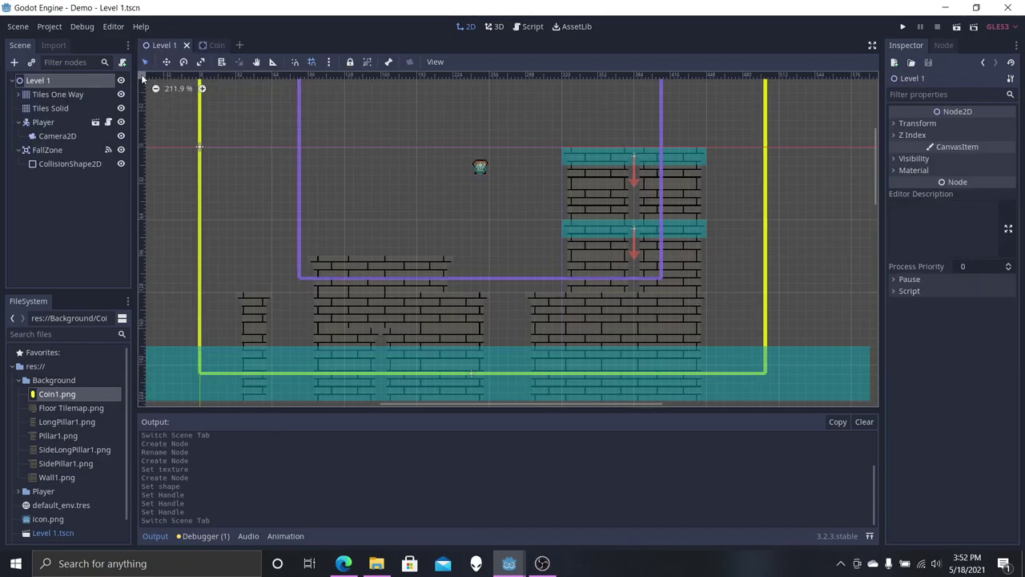
{"action": "left_click", "coordinate": [31, 62]}
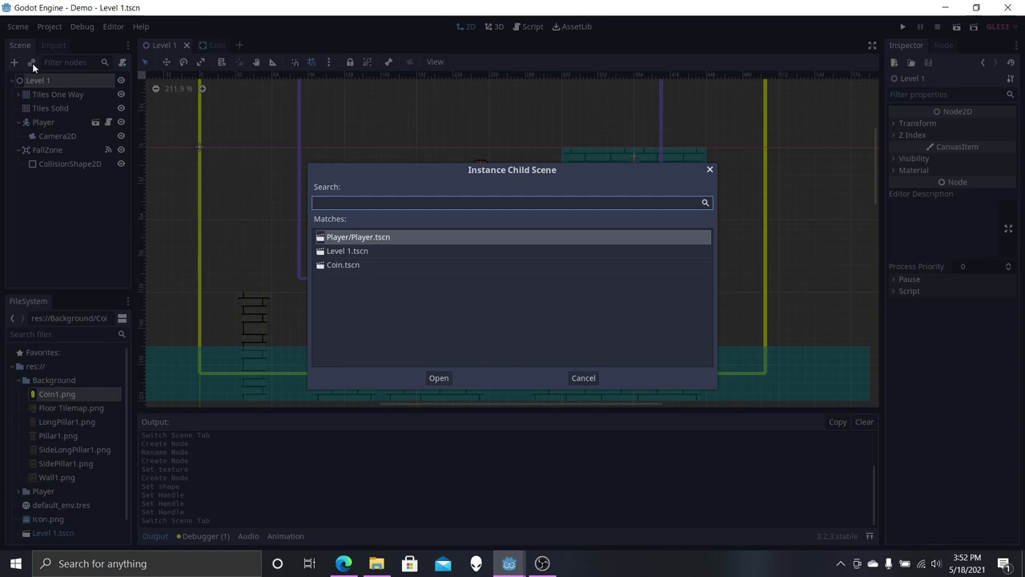
{"action": "double_click", "coordinate": [350, 264]}
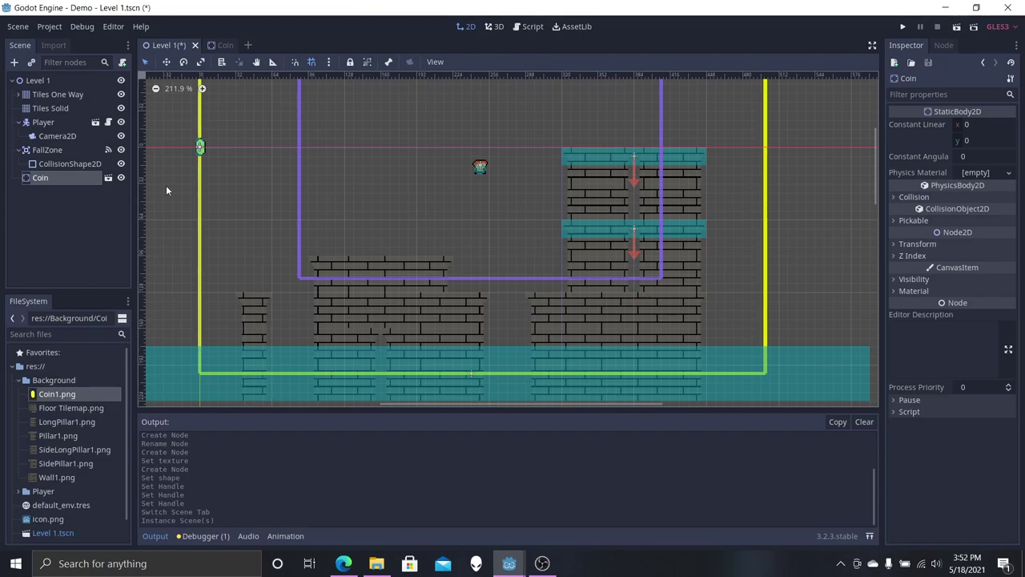
Step: Place the coin and the player side by side just above the top of the double tower, and save the level
{"action": "left_click_drag", "start_coordinate": [210, 155], "coordinate": [634, 124]}
{"action": "left_click_drag", "start_coordinate": [481, 167], "coordinate": [589, 121]}
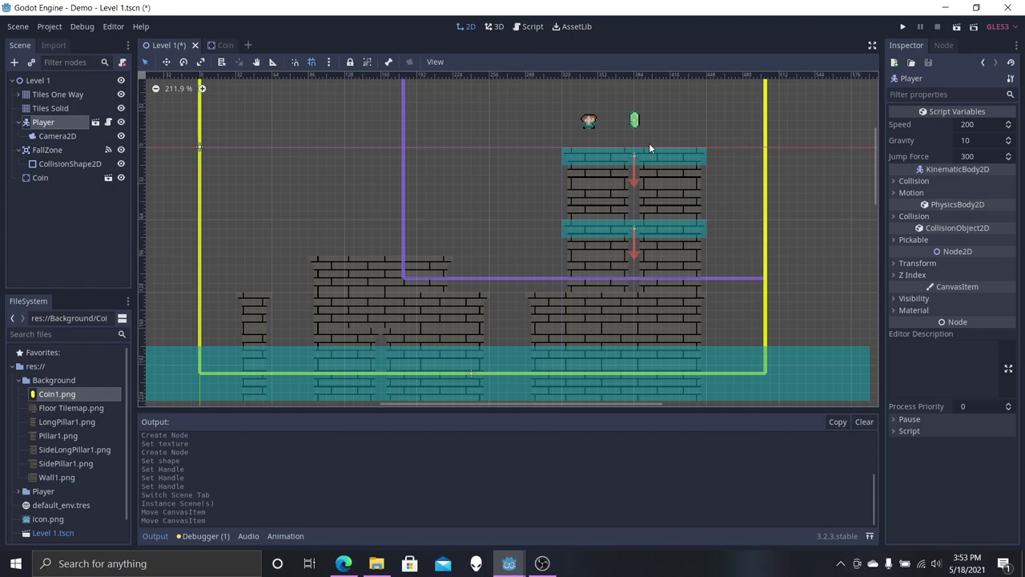
{"action": "key", "text": "ctrl+s"}
Step: Change the Coin scene's root node type to Area2D and save the scene
{"action": "left_click", "coordinate": [208, 46]}
{"action": "right_click", "coordinate": [28, 82]}
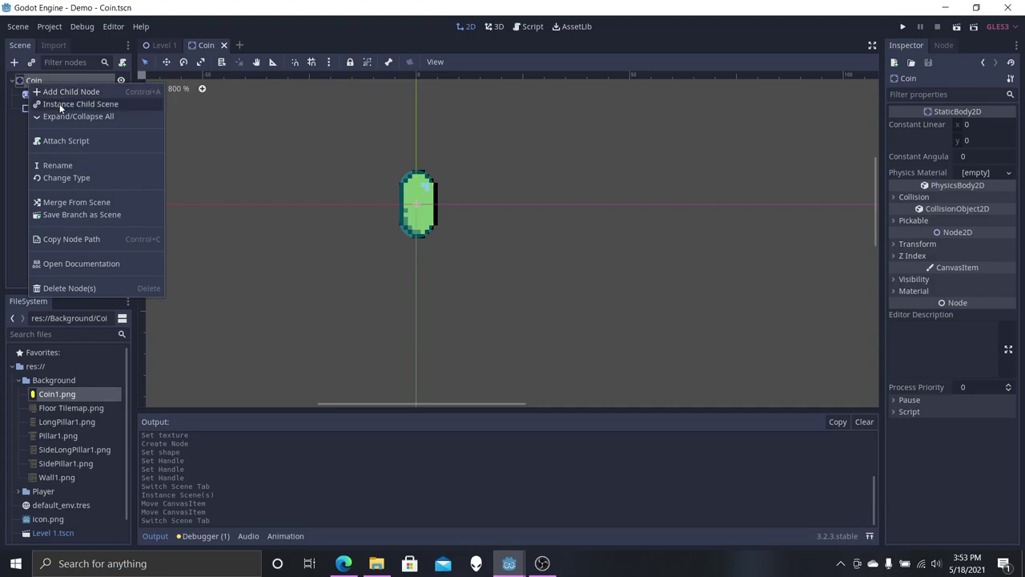
{"action": "left_click", "coordinate": [64, 178]}
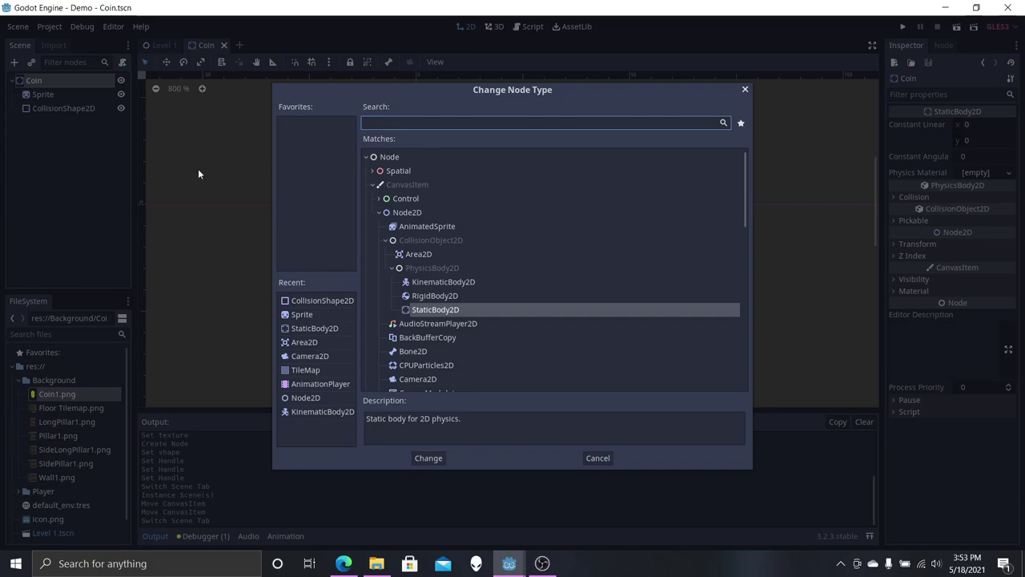
{"action": "double_click", "coordinate": [304, 341]}
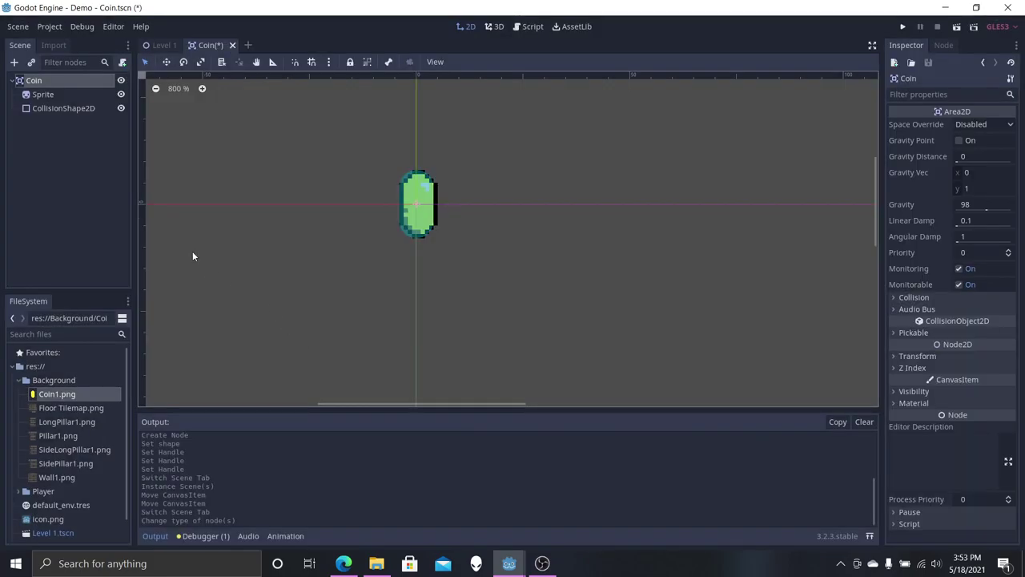
{"action": "right_click", "coordinate": [33, 81]}
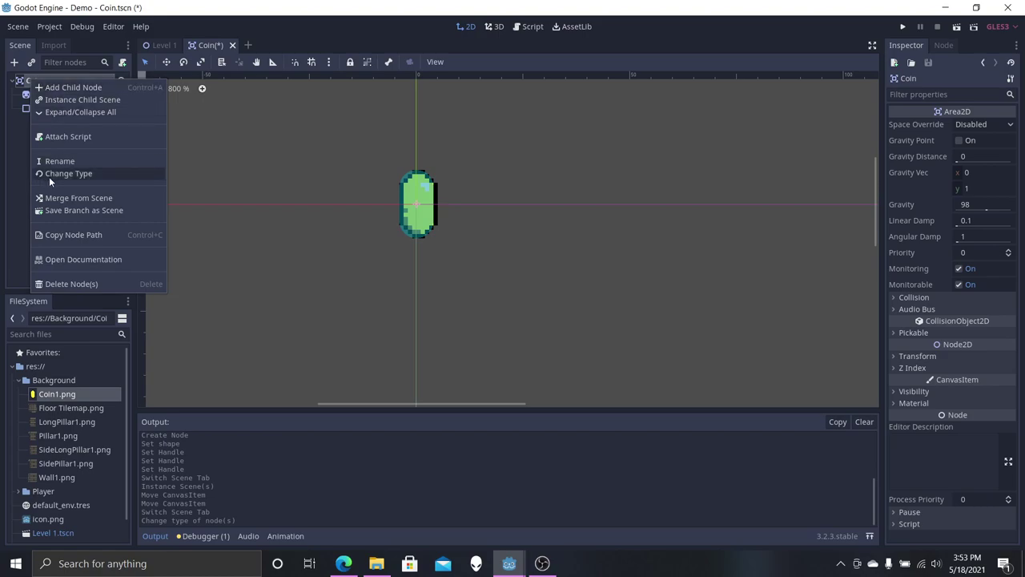
{"action": "left_click", "coordinate": [188, 169]}
{"action": "key", "text": "ctrl+s"}
Step: Attach a new GDScript file res://Coin.gd with the default template to the Coin root node
{"action": "mouse_move", "coordinate": [173, 46]}
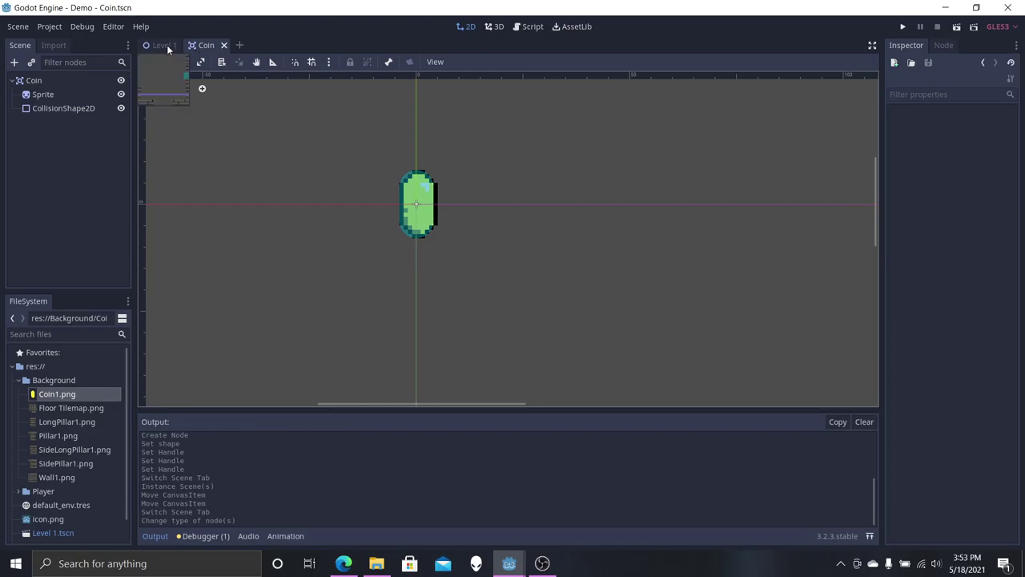
{"action": "left_click", "coordinate": [166, 45]}
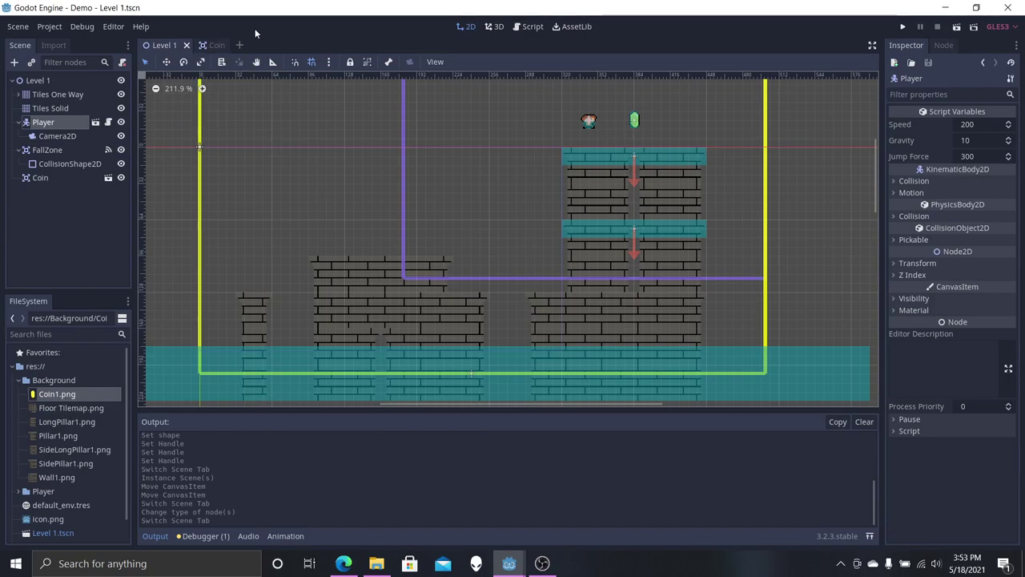
{"action": "left_click", "coordinate": [213, 44]}
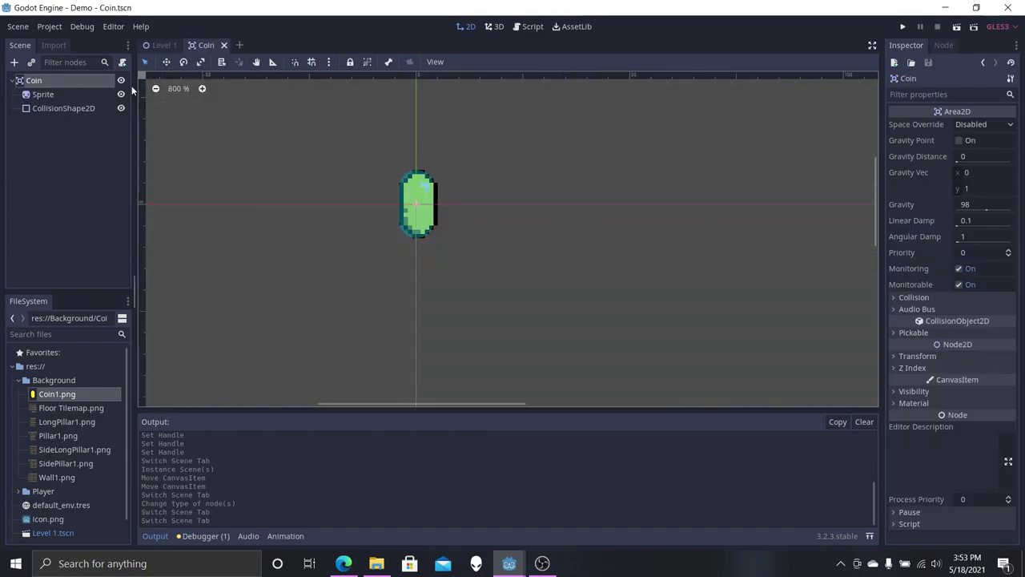
{"action": "left_click", "coordinate": [122, 63]}
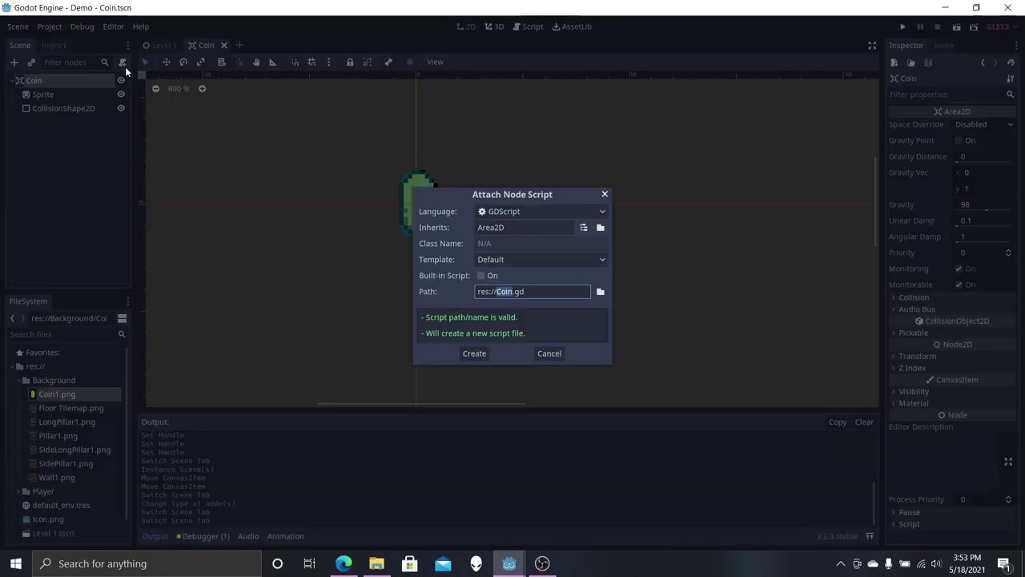
{"action": "left_click", "coordinate": [474, 353]}
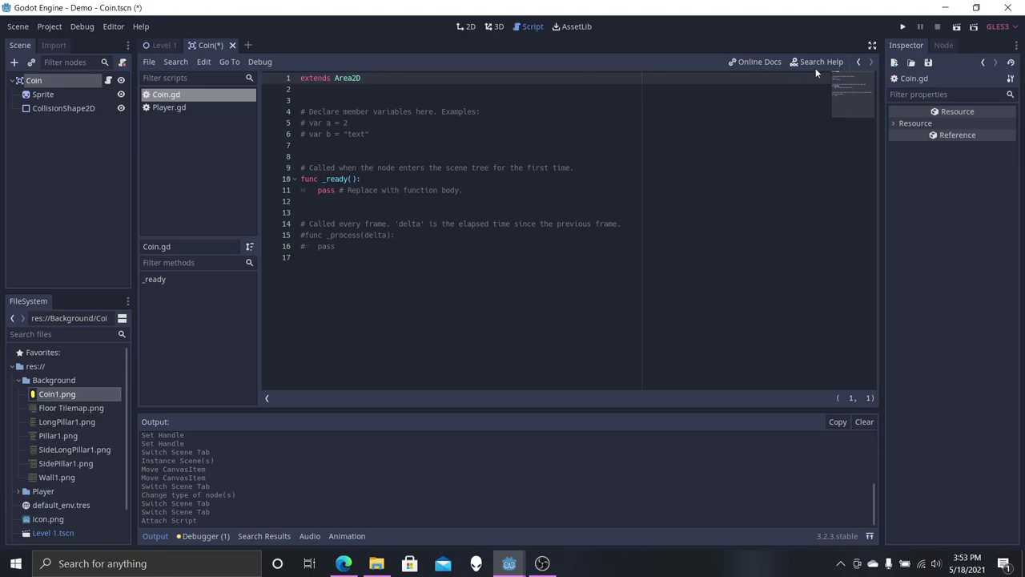
Step: Connect the Coin node's body_entered signal to the _on_Coin_body_entered method in its own script
{"action": "left_click", "coordinate": [35, 81]}
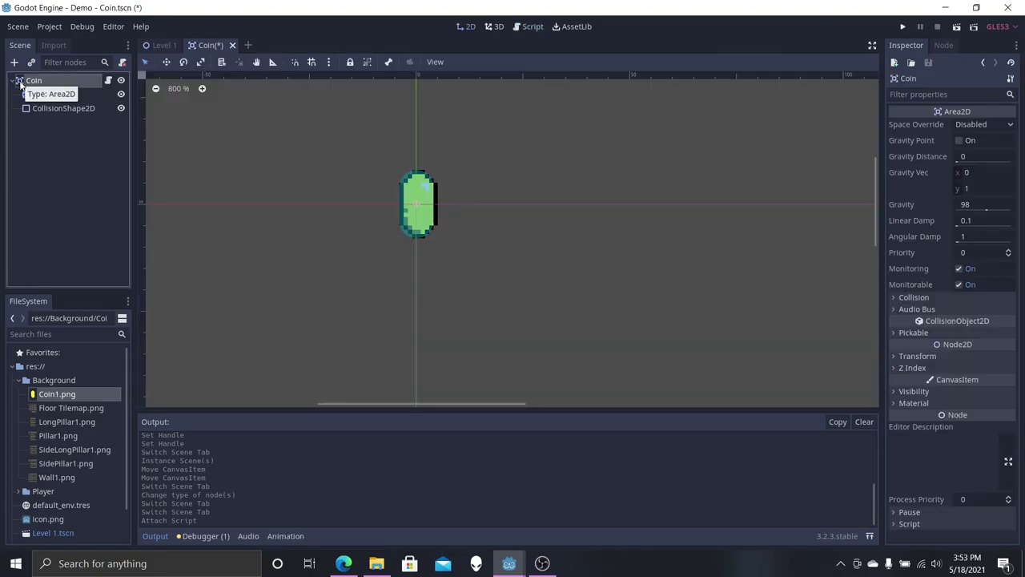
{"action": "left_click", "coordinate": [945, 45]}
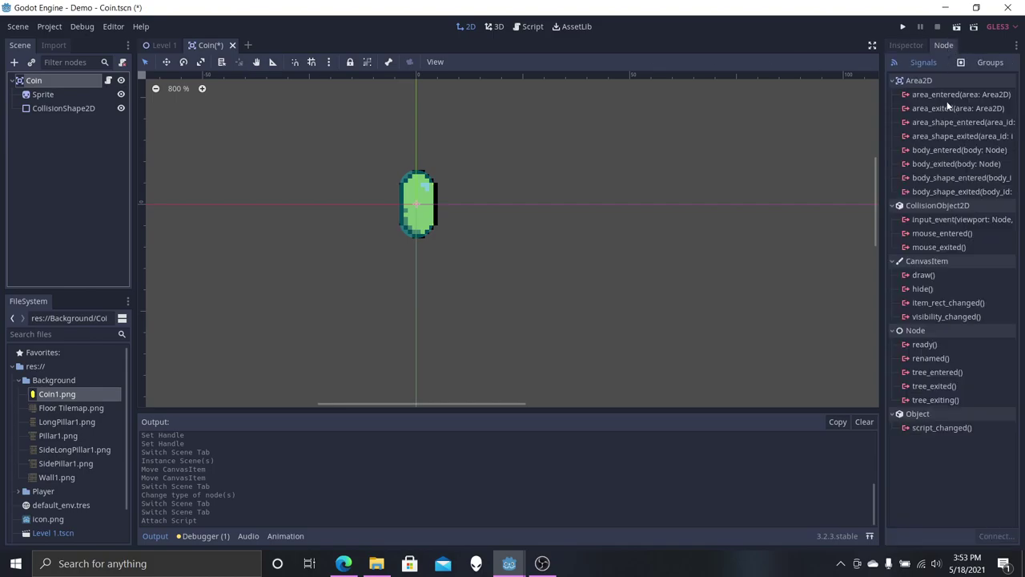
{"action": "double_click", "coordinate": [935, 150]}
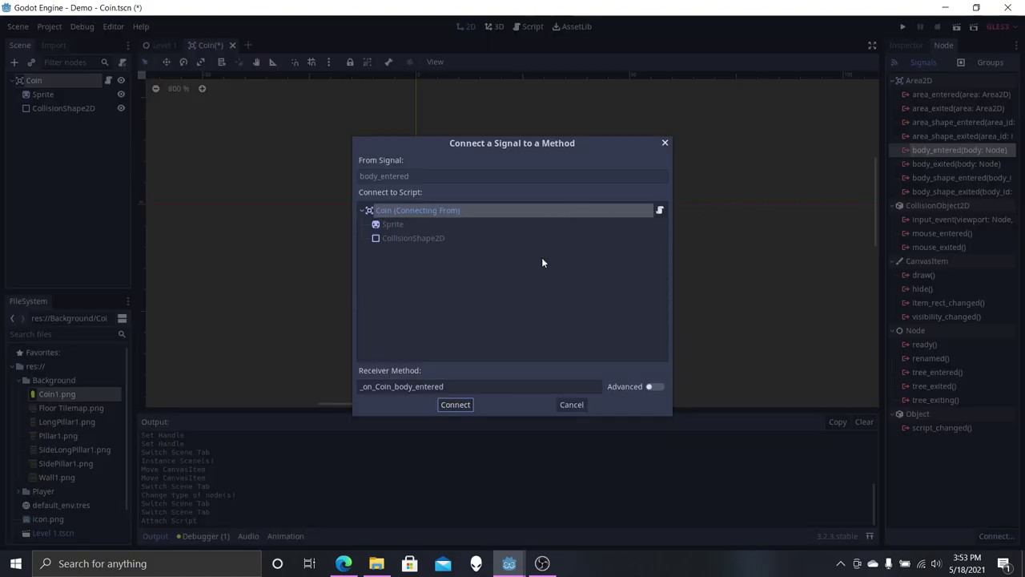
{"action": "left_click", "coordinate": [455, 404]}
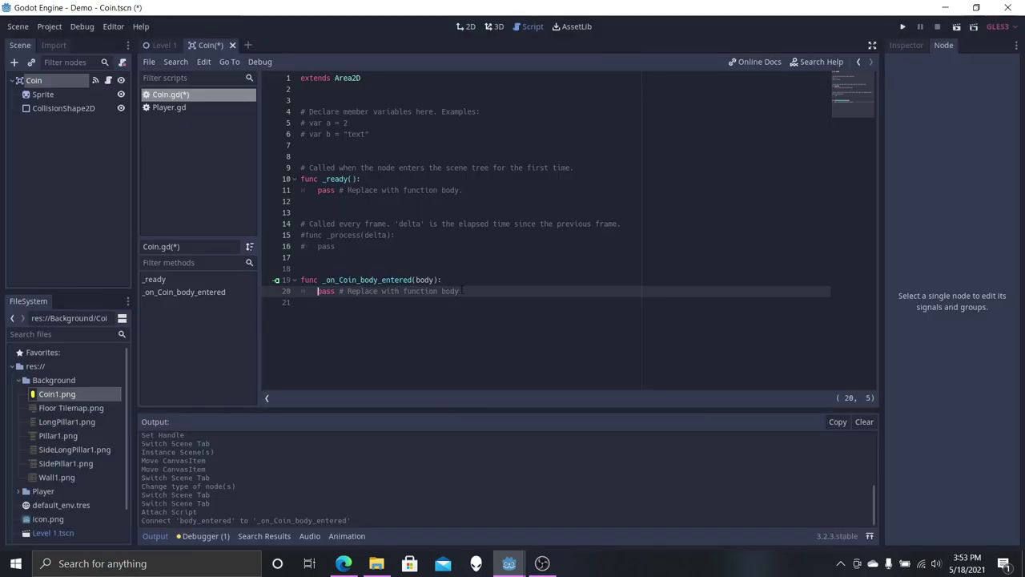
Step: Replace the placeholder body of _on_Coin_body_entered with if body.get_name() == "Player": and an indented queue_free() call
{"action": "left_click_drag", "start_coordinate": [464, 291], "coordinate": [318, 290]}
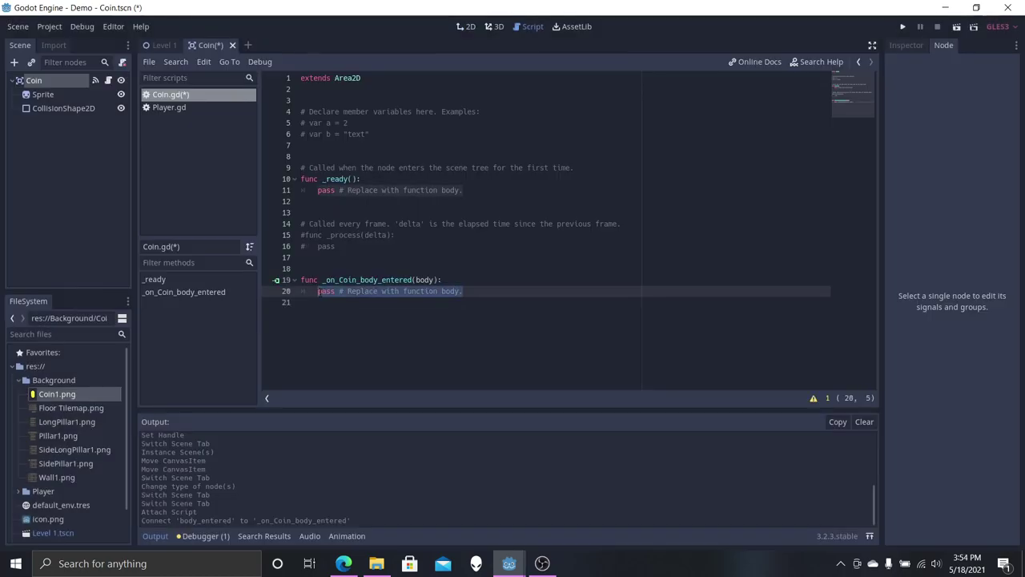
{"action": "type", "text": "if bo"}
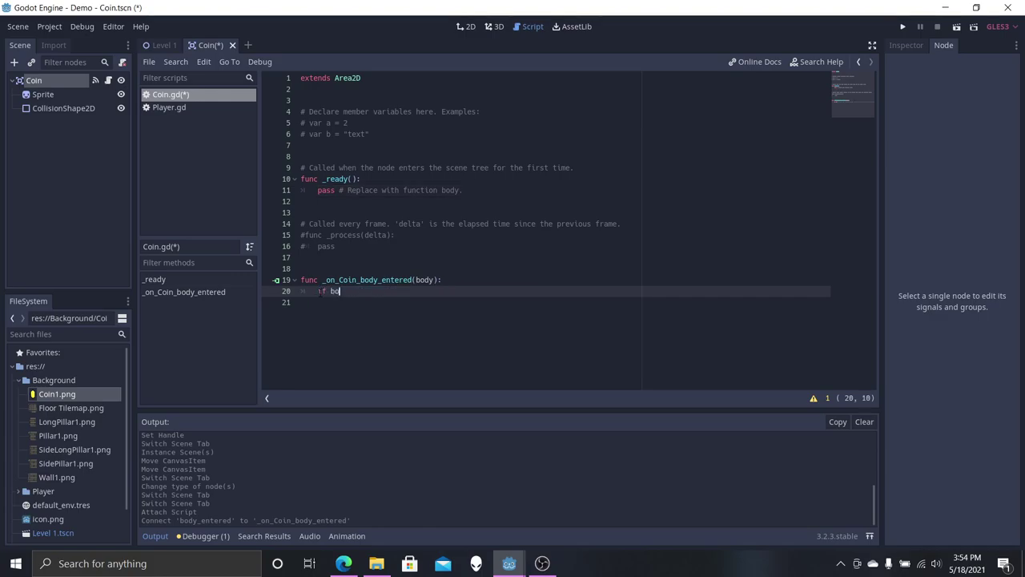
{"action": "type", "text": "dy.get_name() == \"Player\":"}
{"action": "key", "text": "Return"}
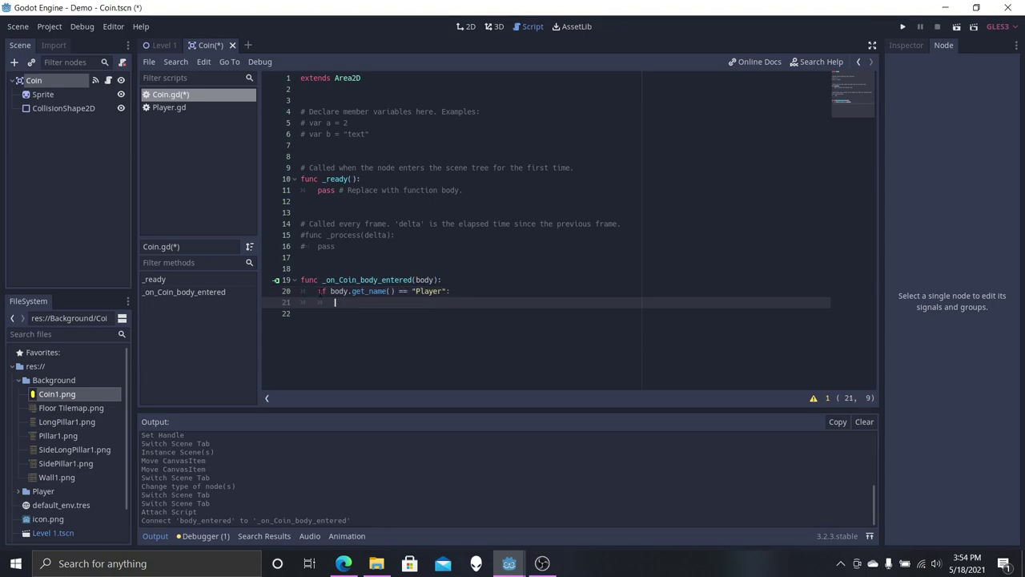
{"action": "type", "text": "queue"}
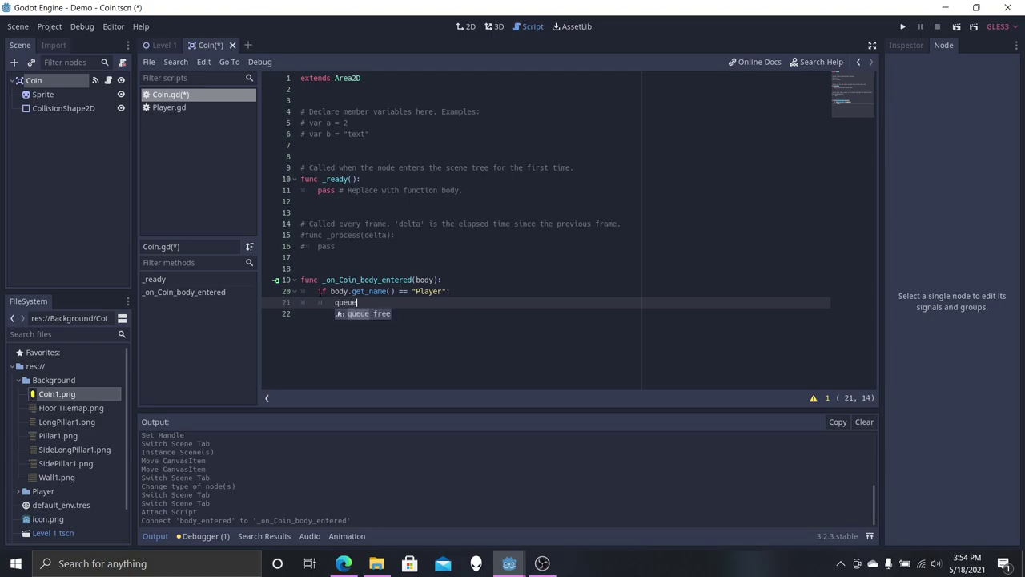
{"action": "key", "text": "Return"}
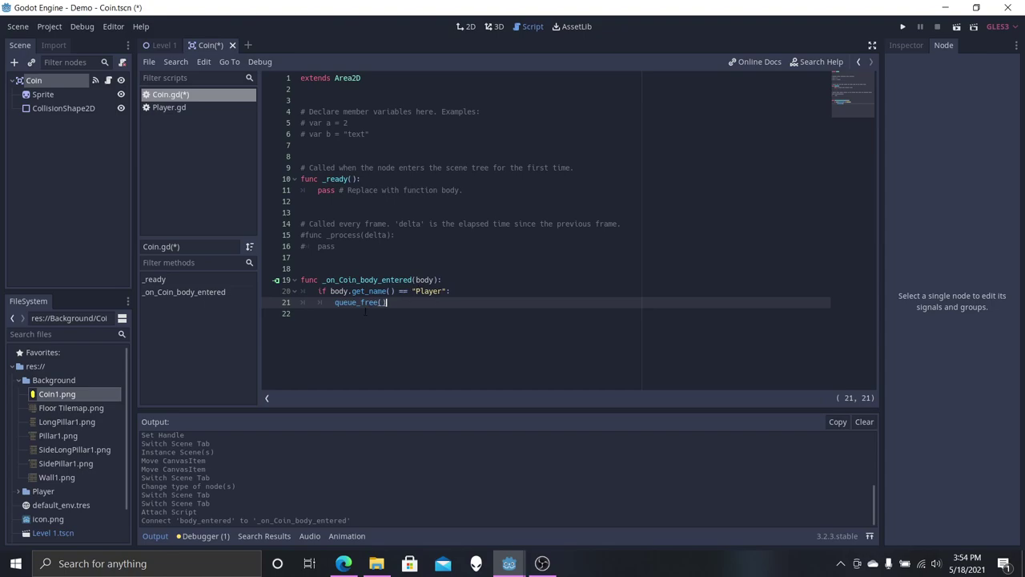
{"action": "left_click_drag", "start_coordinate": [334, 302], "coordinate": [387, 302]}
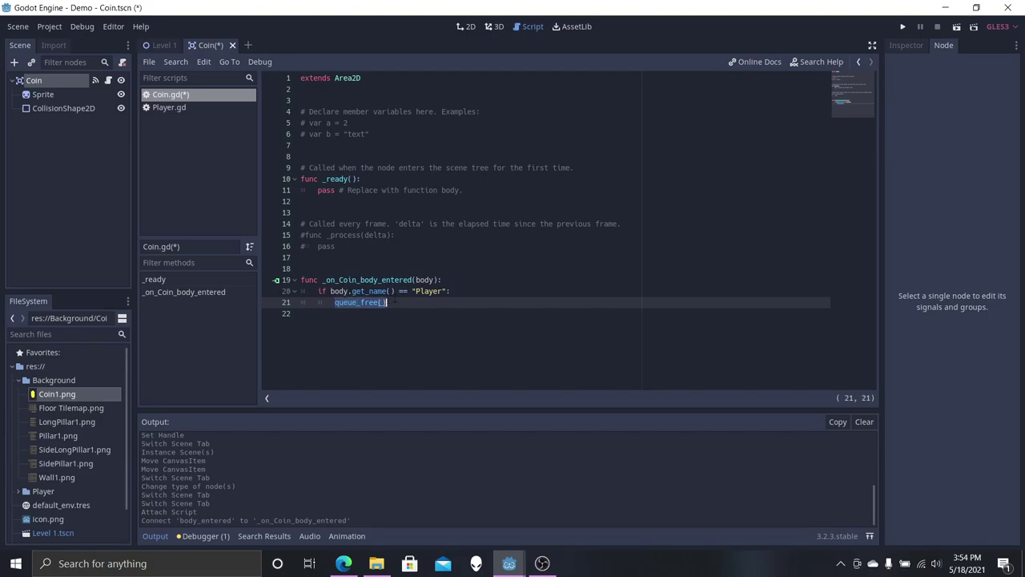
{"action": "left_click", "coordinate": [410, 305]}
Step: Delete the template comments and the _ready and _process code above _on_Coin_body_entered in Coin.gd, and save
{"action": "left_click_drag", "start_coordinate": [324, 257], "coordinate": [299, 116]}
{"action": "key", "text": "BackSpace"}
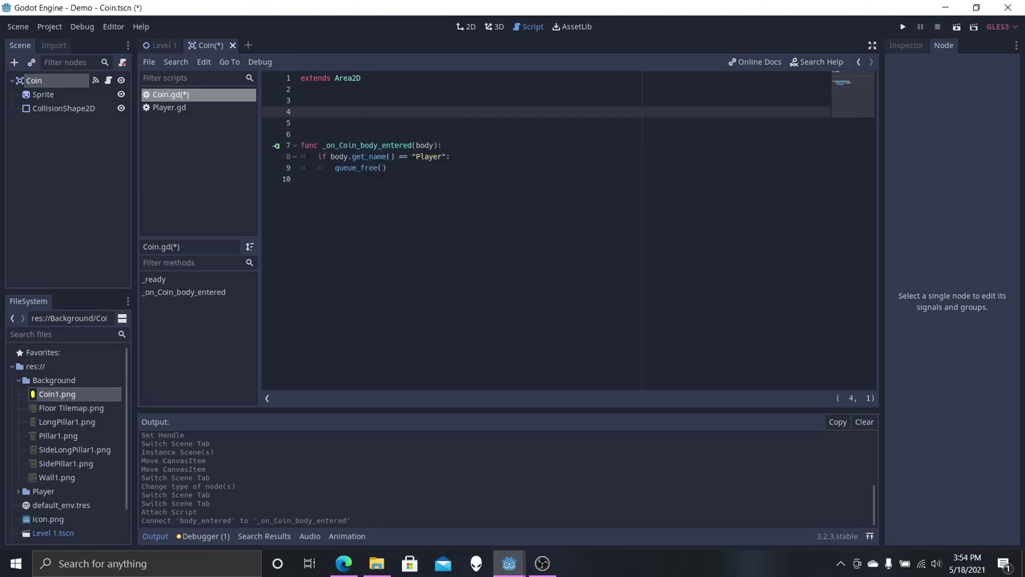
{"action": "left_click", "coordinate": [333, 179]}
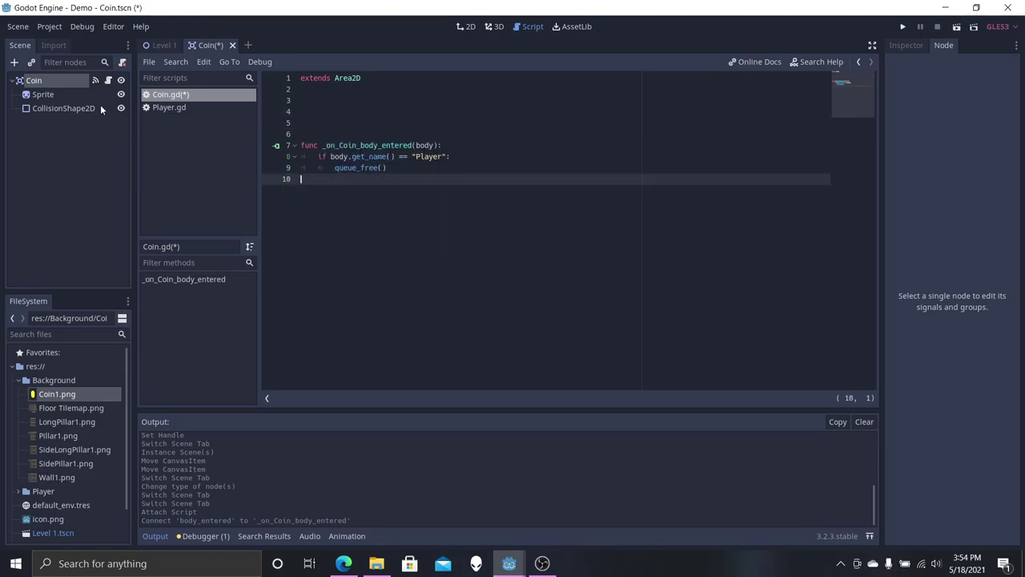
{"action": "key", "text": "ctrl+s"}
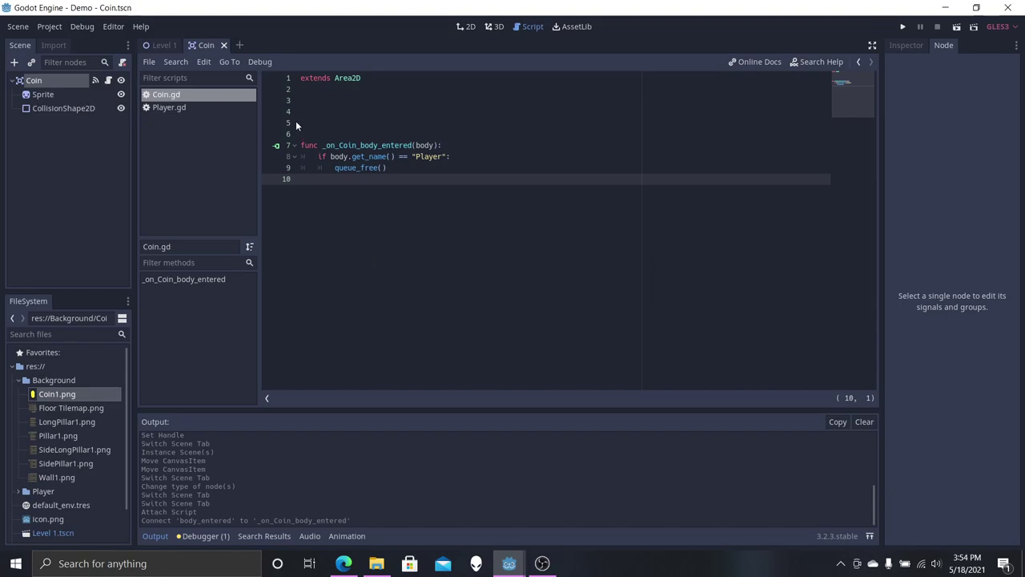
Step: Return to Level 1 in the 2D view, run the project, make the player jump into the coin, and close the game
{"action": "left_click", "coordinate": [163, 46]}
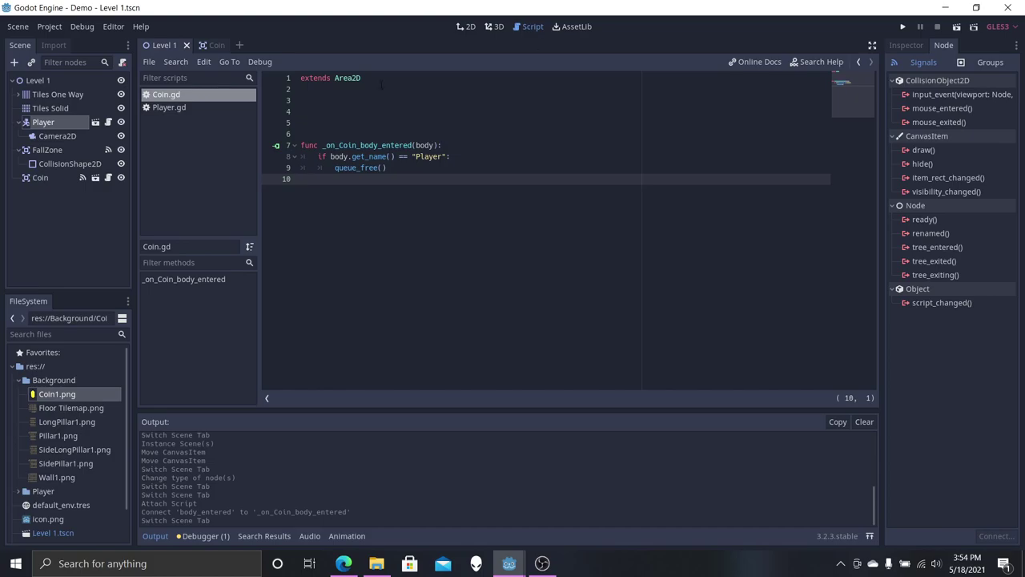
{"action": "left_click", "coordinate": [464, 27]}
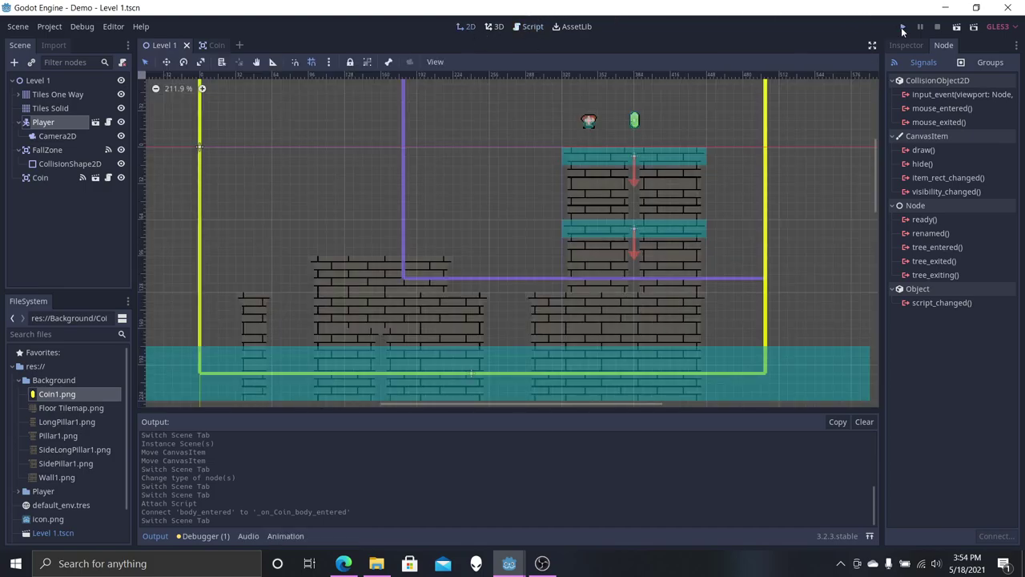
{"action": "left_click", "coordinate": [902, 27]}
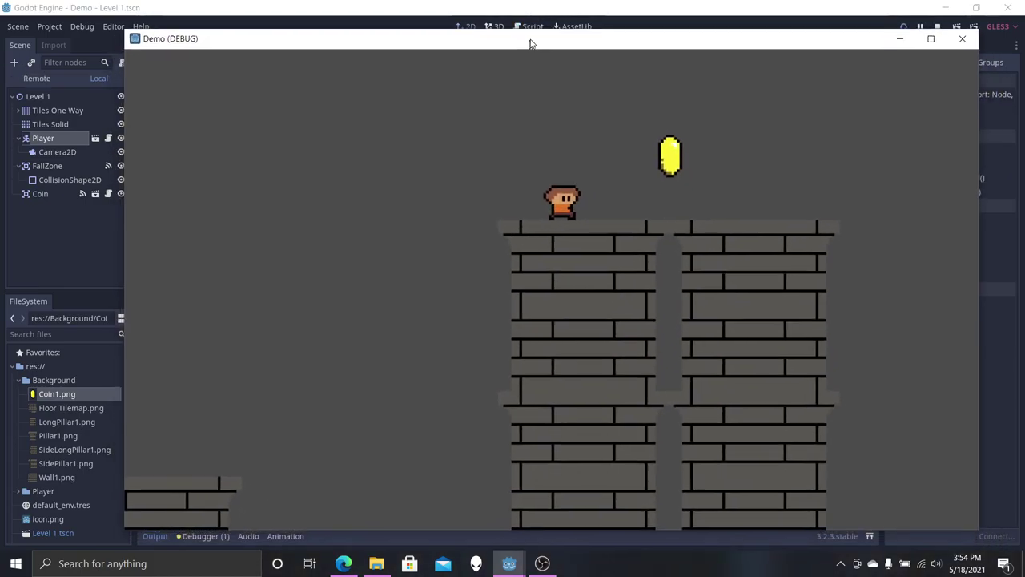
{"action": "left_click_drag", "start_coordinate": [527, 46], "coordinate": [538, 37]}
{"action": "key", "text": "Right"}
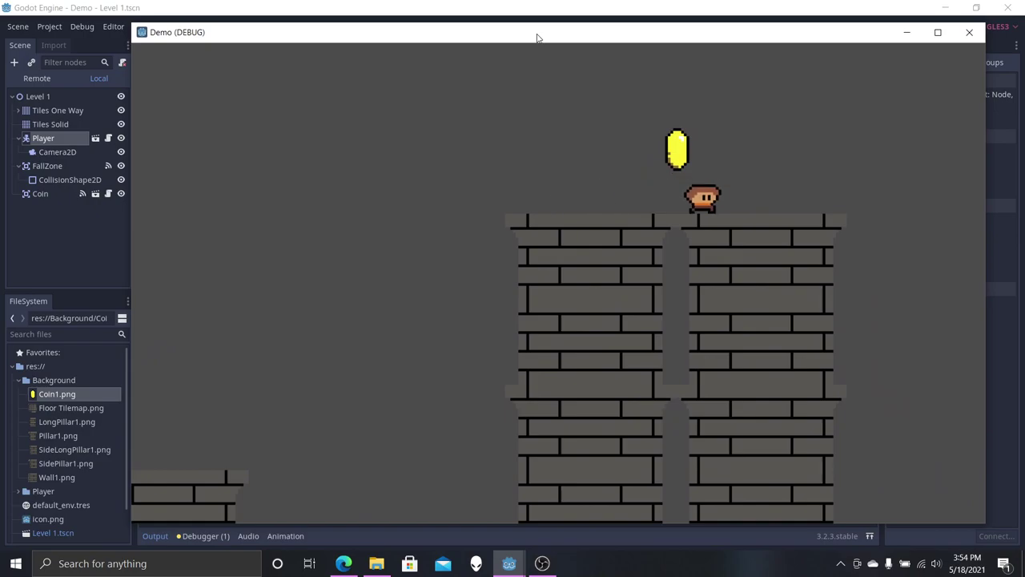
{"action": "key", "text": "Up"}
{"action": "key", "text": "Left"}
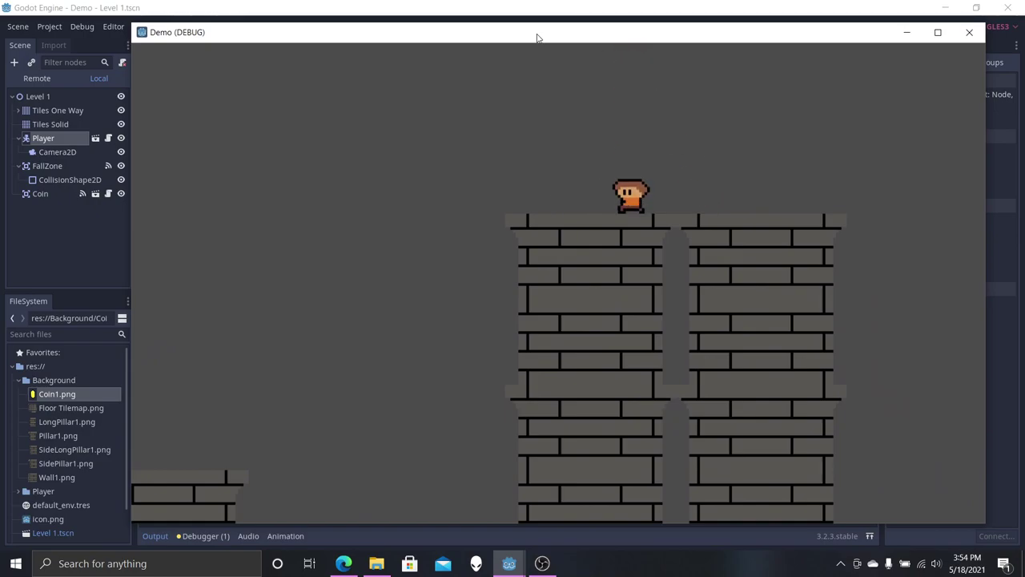
{"action": "left_click", "coordinate": [969, 32]}
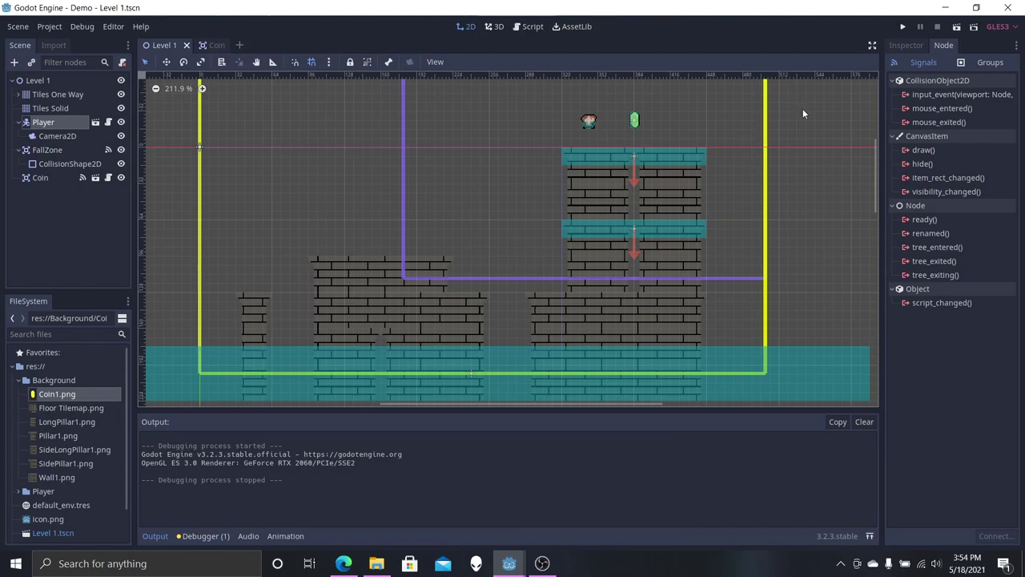
Step: Run the project again and test the coin pickup repeatedly by walking and jumping the player around the double tower
{"action": "left_click", "coordinate": [902, 27]}
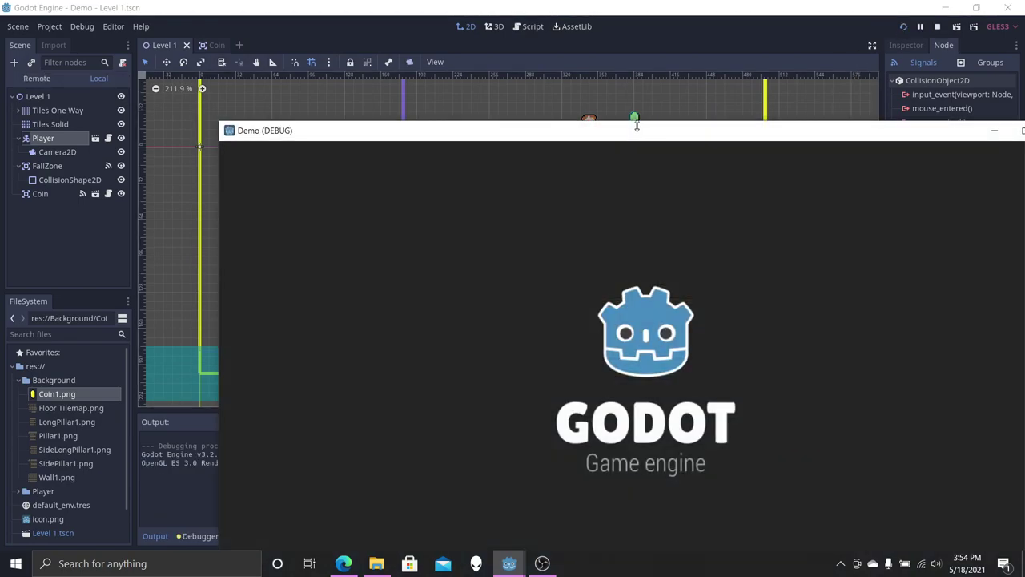
{"action": "left_click_drag", "start_coordinate": [636, 125], "coordinate": [553, 48]}
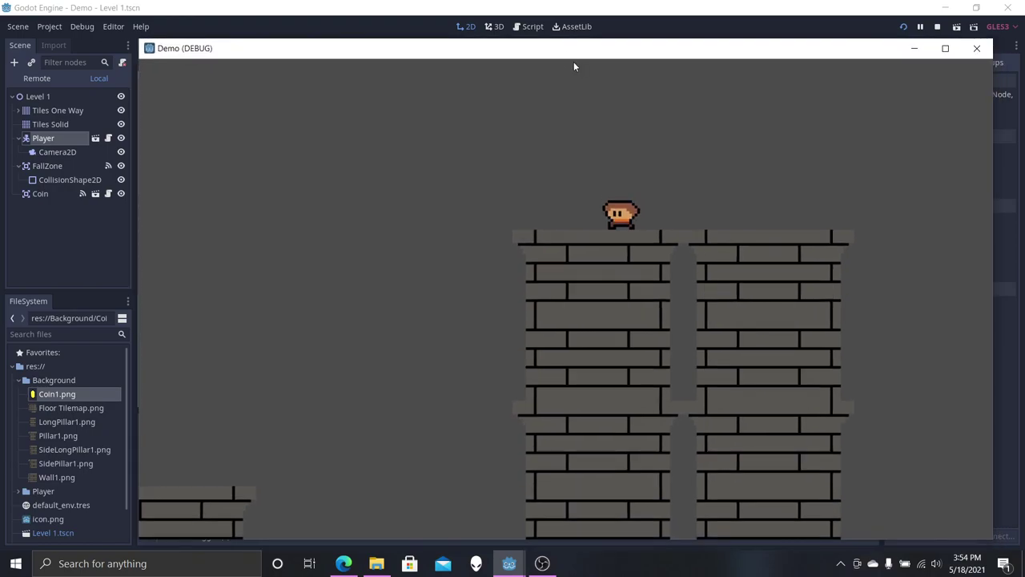
{"action": "key", "text": "Left"}
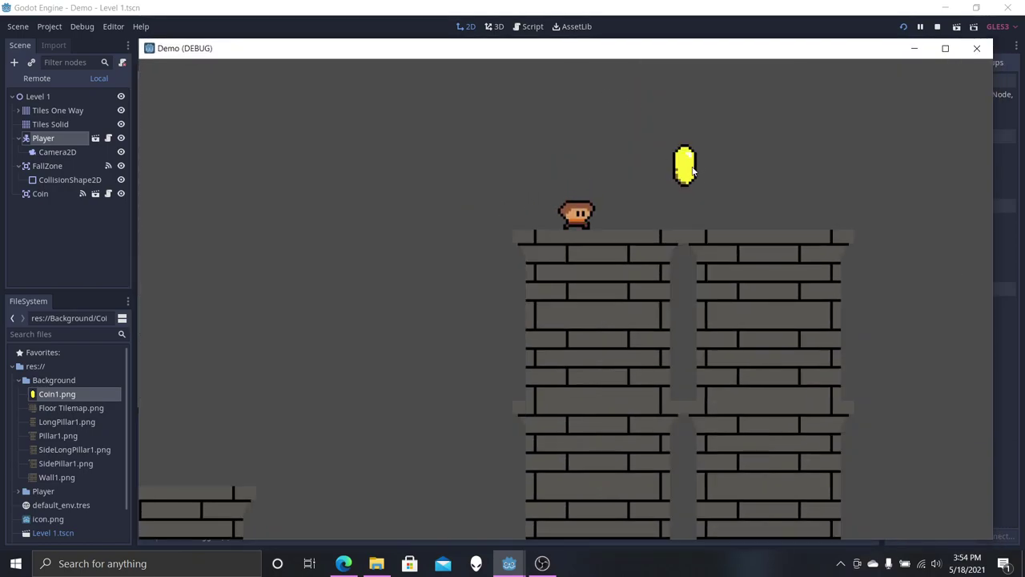
{"action": "key", "text": "Right"}
{"action": "key", "text": "space"}
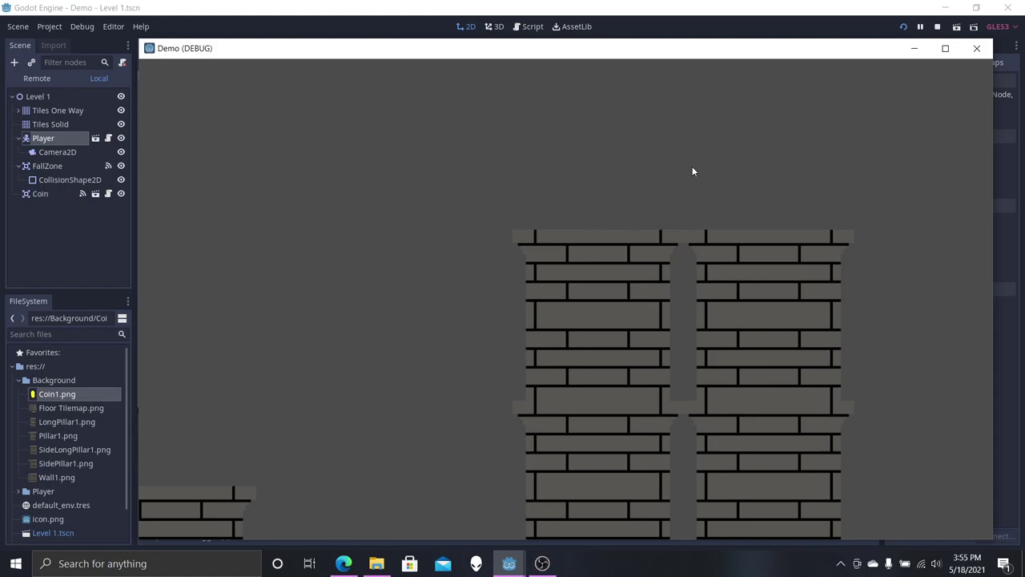
{"action": "key", "text": "Left"}
{"action": "key", "text": "Right"}
{"action": "key", "text": "space"}
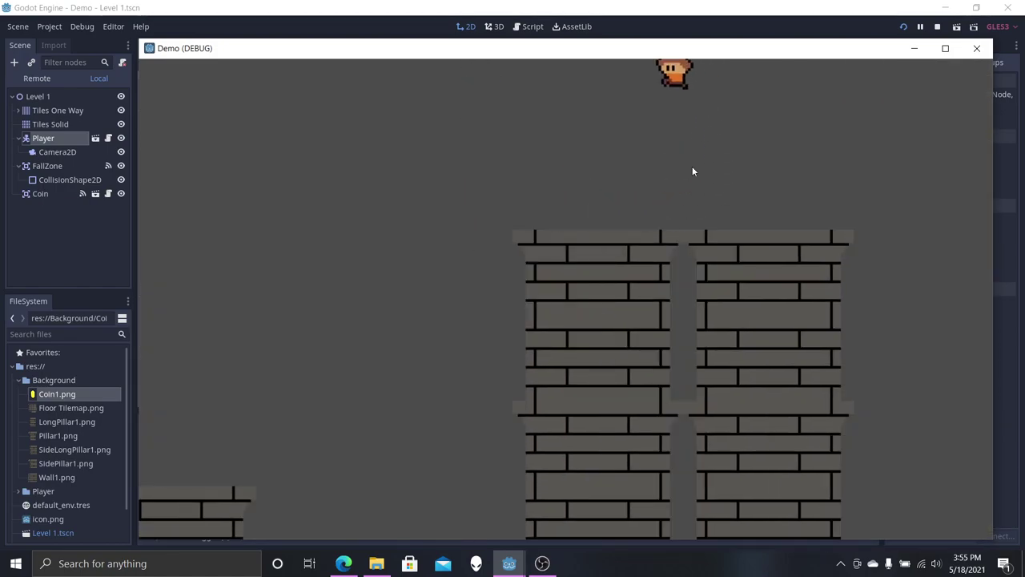
{"action": "key", "text": "Left"}
{"action": "key", "text": "Right"}
{"action": "key", "text": "space"}
{"action": "key", "text": "Left"}
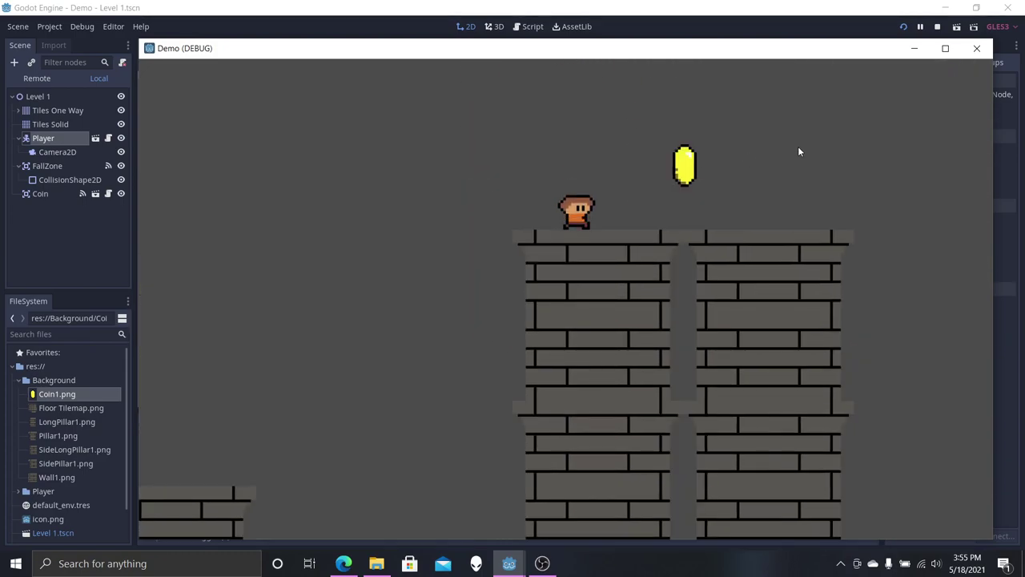
{"action": "left_click_drag", "start_coordinate": [661, 50], "coordinate": [664, 47]}
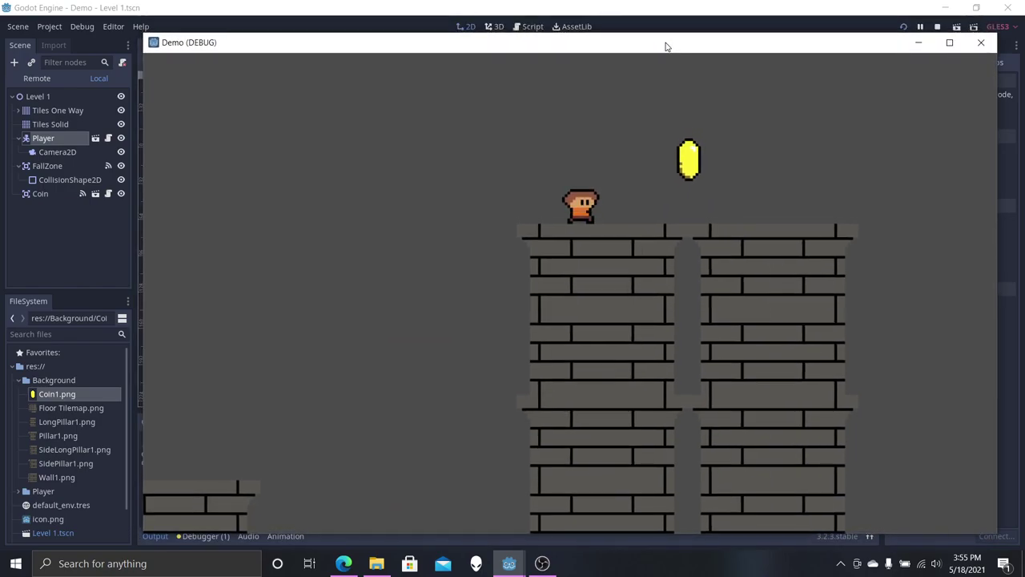